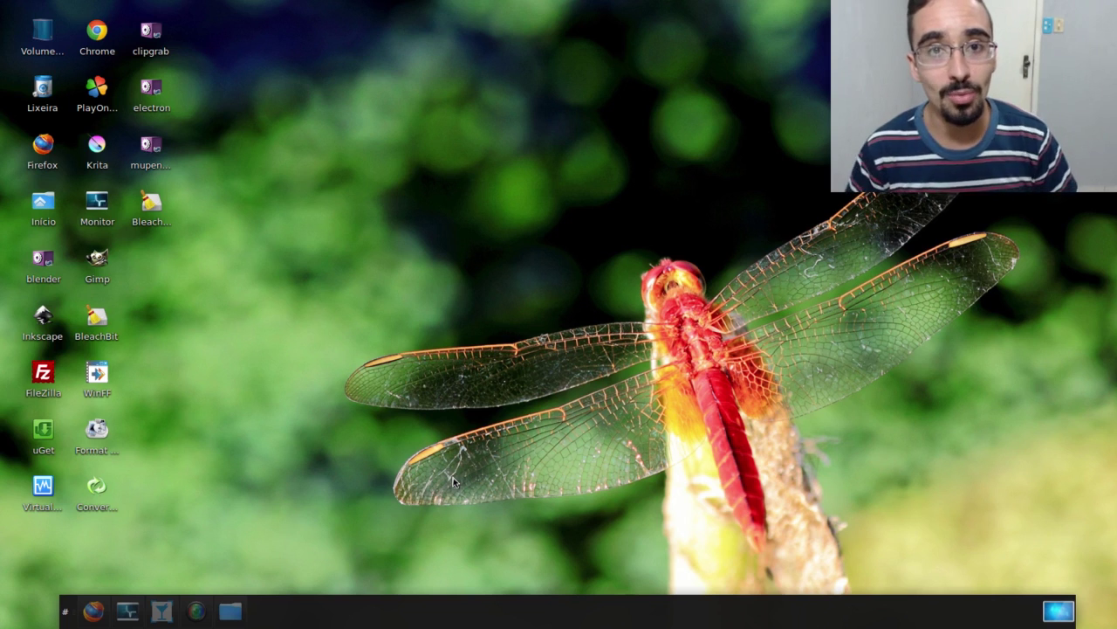
# Open the Sessão e Inicialização settings and show the list of applications that start automatically
pyautogui.press('super')
pyautogui.press('super')
pyautogui.press('super')
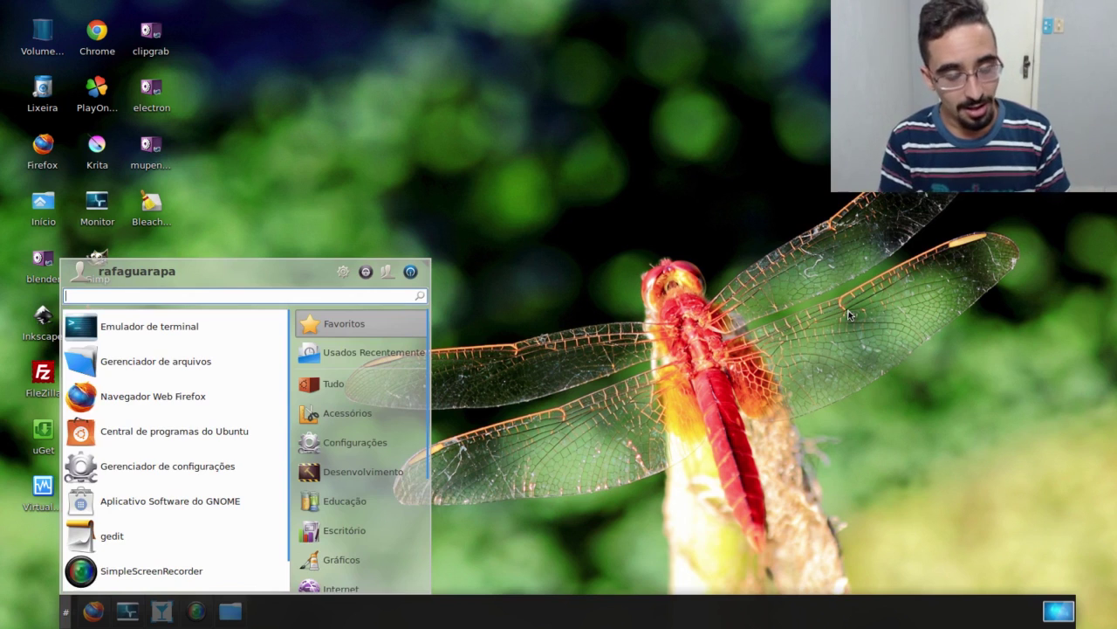
pyautogui.write('inici')
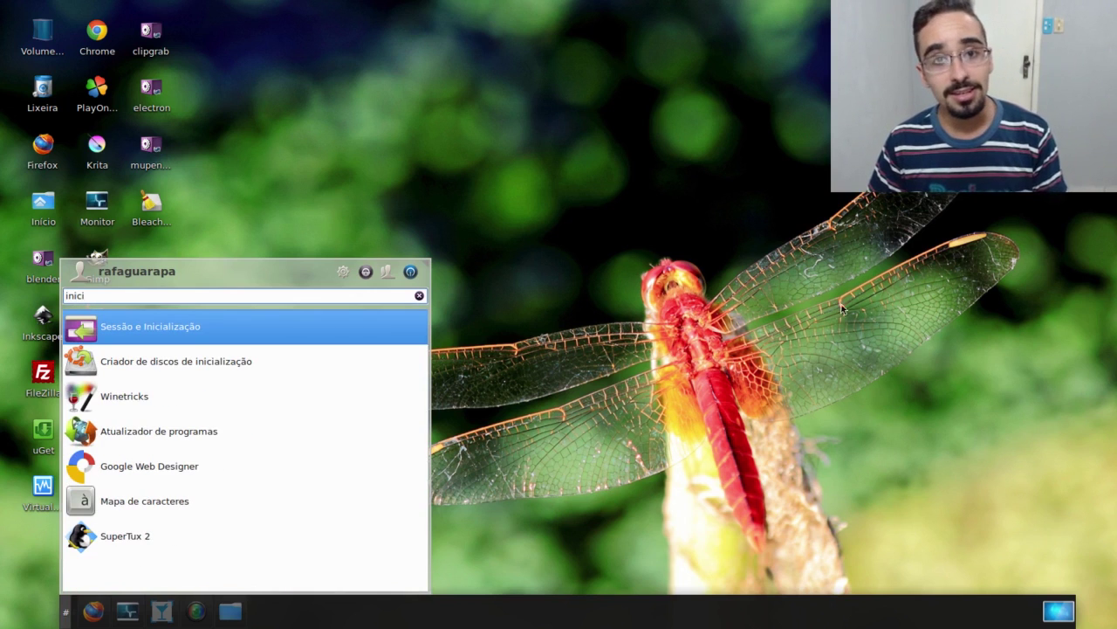
pyautogui.click(198, 337)
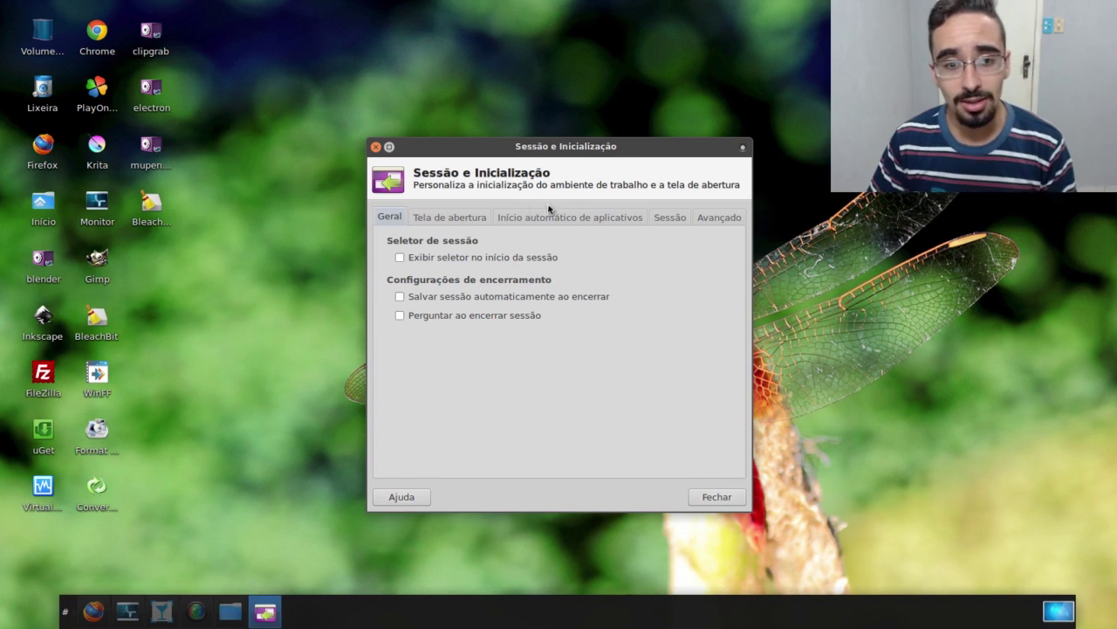
pyautogui.click(576, 219)
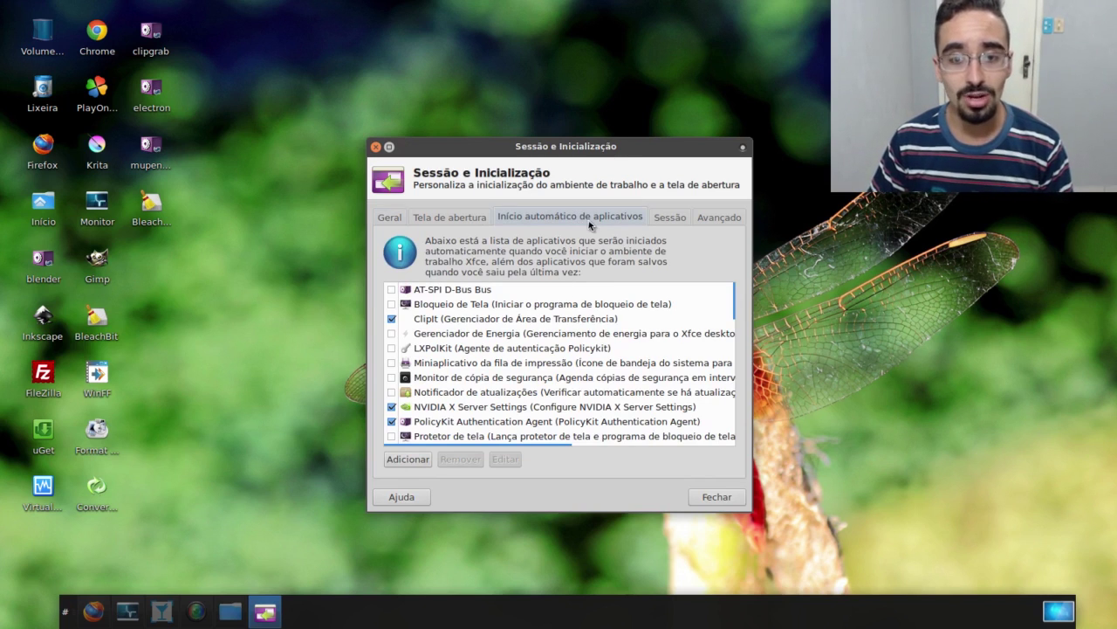
# Find and select the Indicator Date & Time entry in the automatic startup list
pyautogui.scroll(-5, 498, 358)
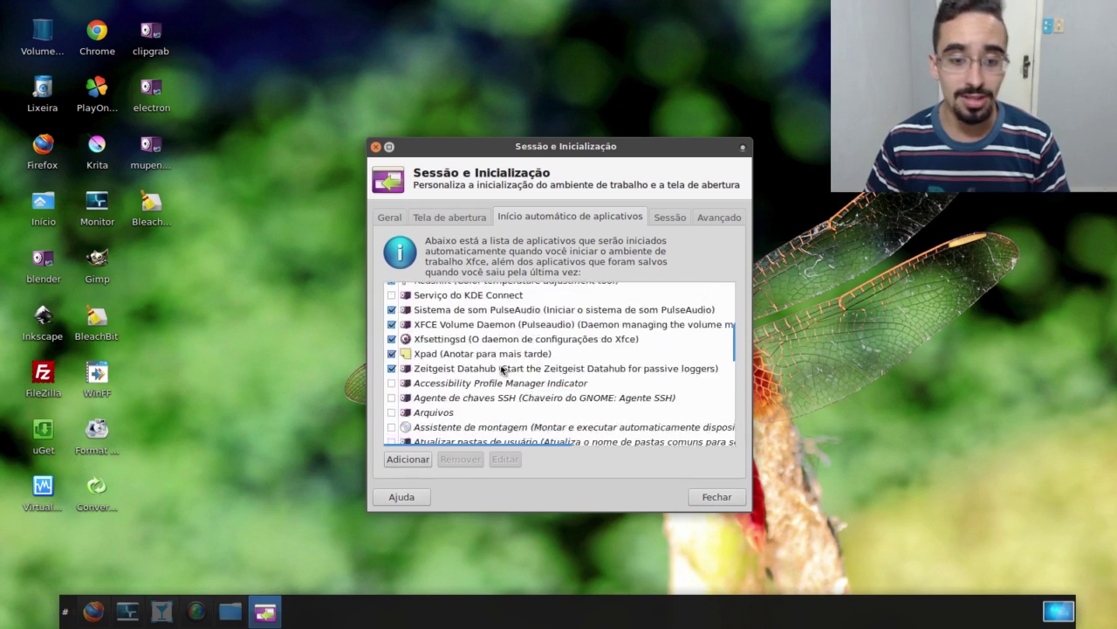
pyautogui.scroll(-2, 486, 374)
pyautogui.click(451, 390)
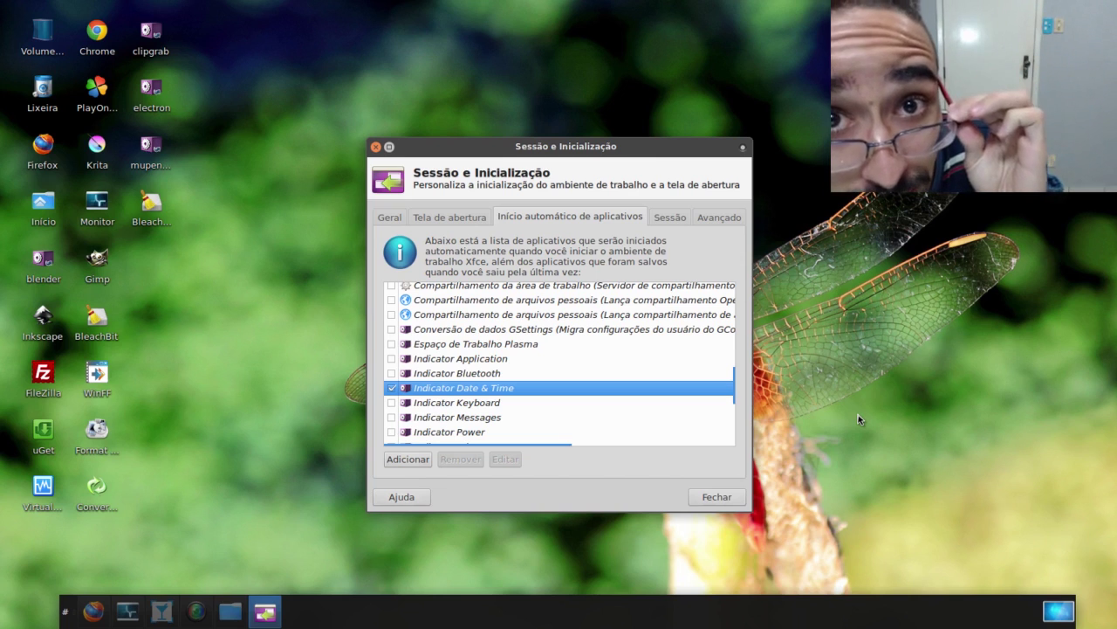
# Examine the upper panel's user session menu and the calendar attached to its clock
pyautogui.click(836, 499)
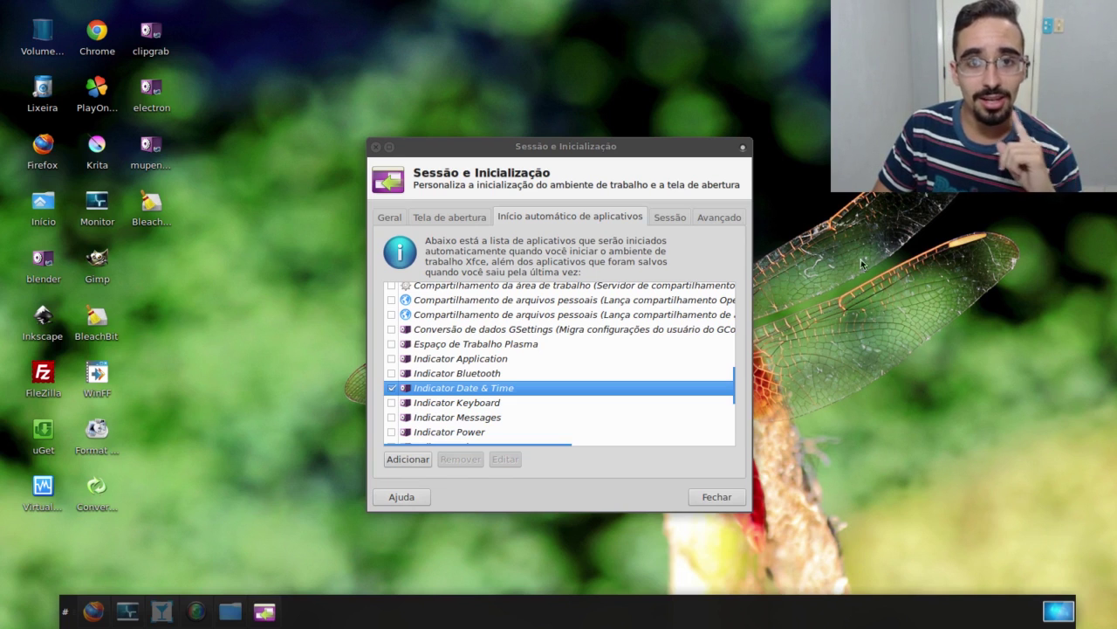
pyautogui.moveTo(917, 134); pyautogui.dragTo(899, 212)
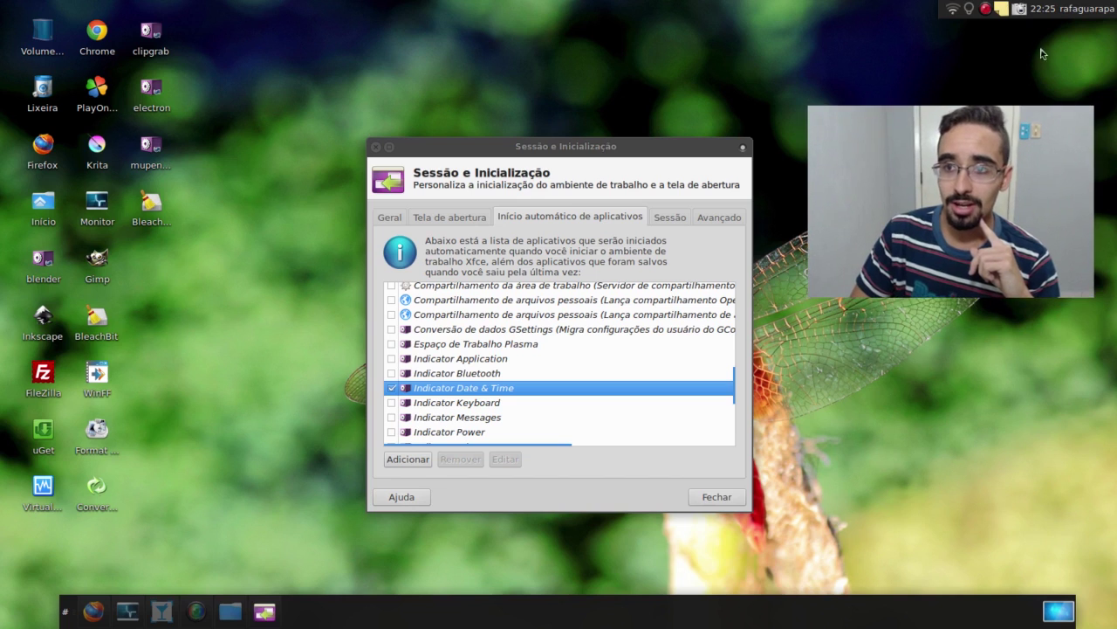
pyautogui.click(1082, 8)
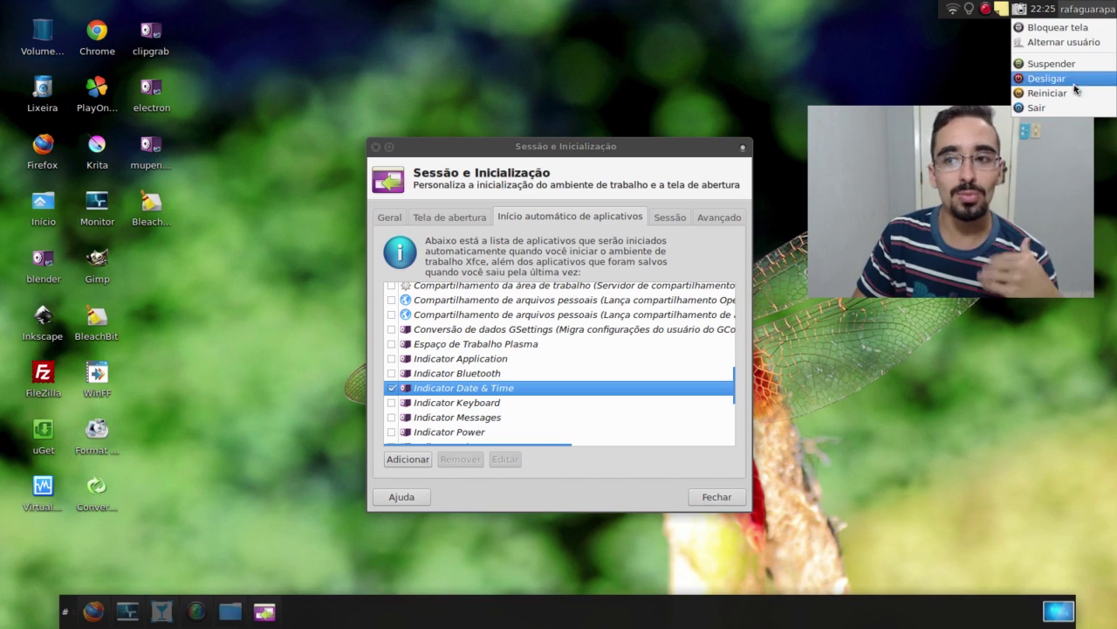
pyautogui.click(1040, 12)
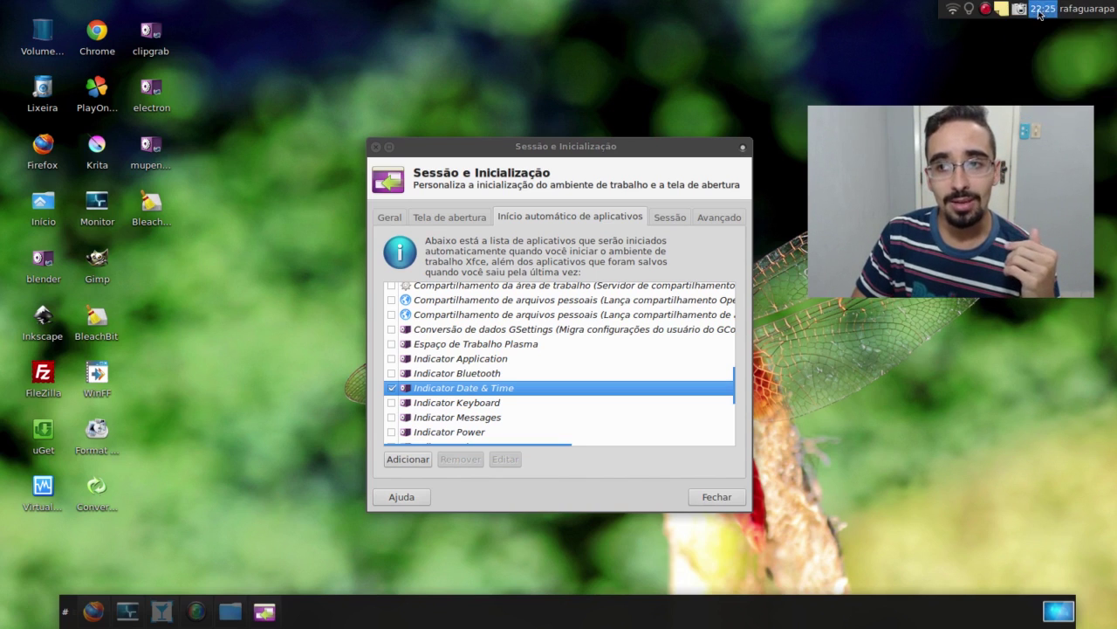
pyautogui.click(1046, 11)
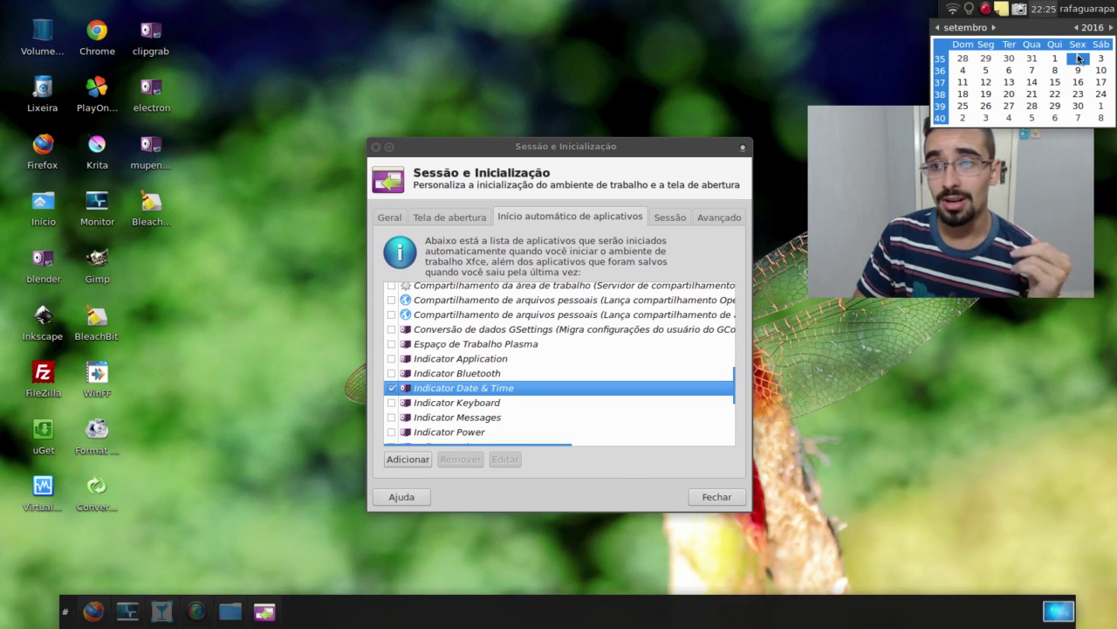
pyautogui.click(640, 153)
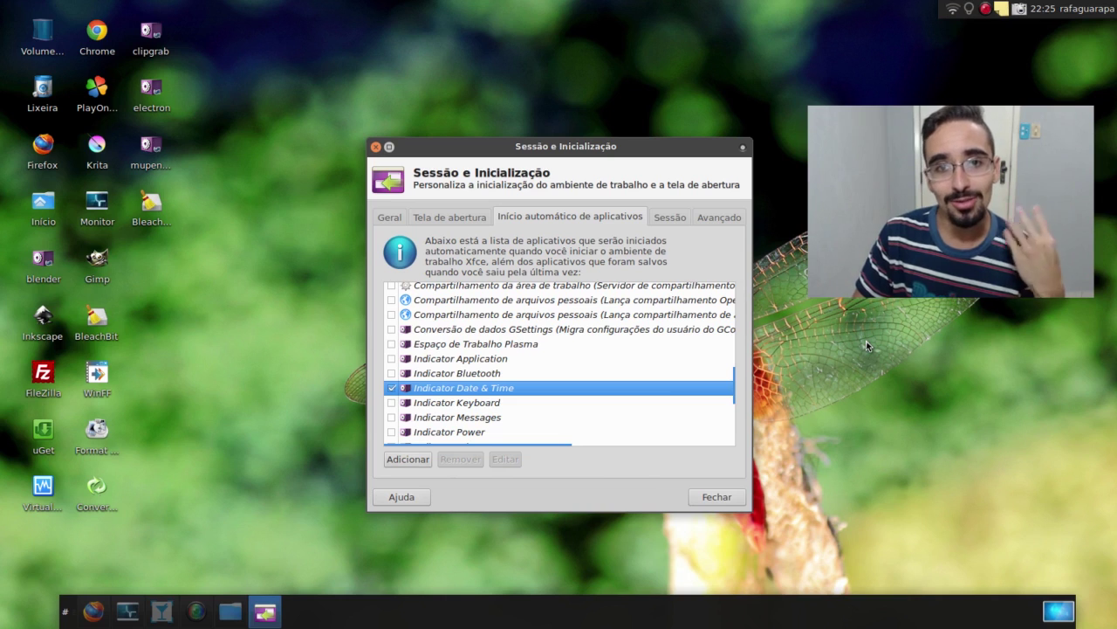
pyautogui.click(1044, 9)
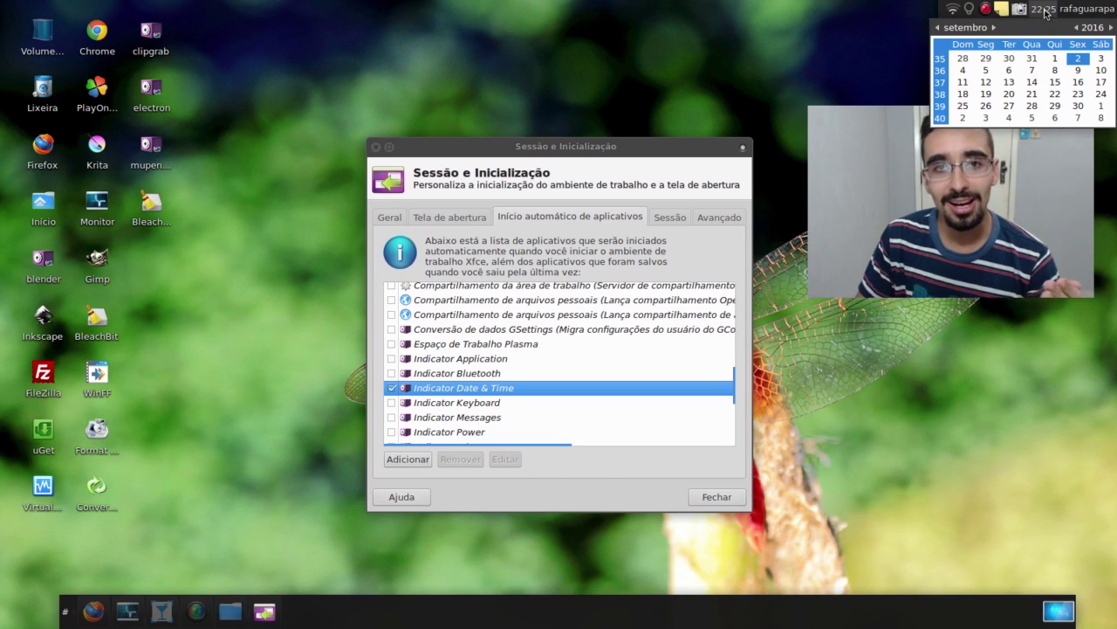
pyautogui.click(1045, 11)
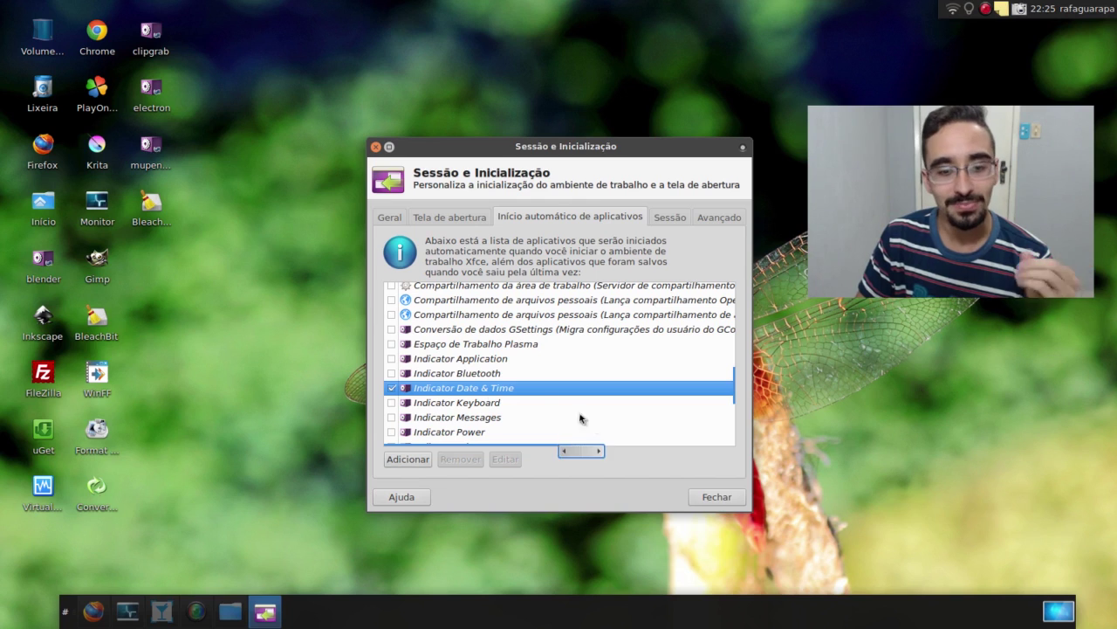
# Disable automatic startup of Indicator Date & Time, close the settings and open the panel's user session menu
pyautogui.click(392, 389)
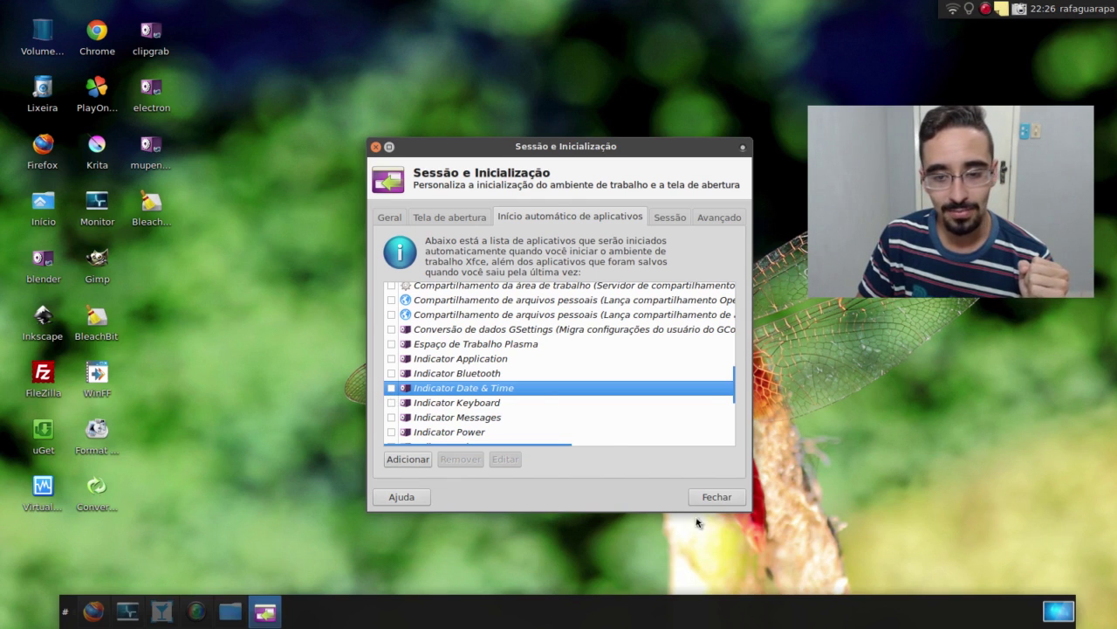
pyautogui.click(717, 496)
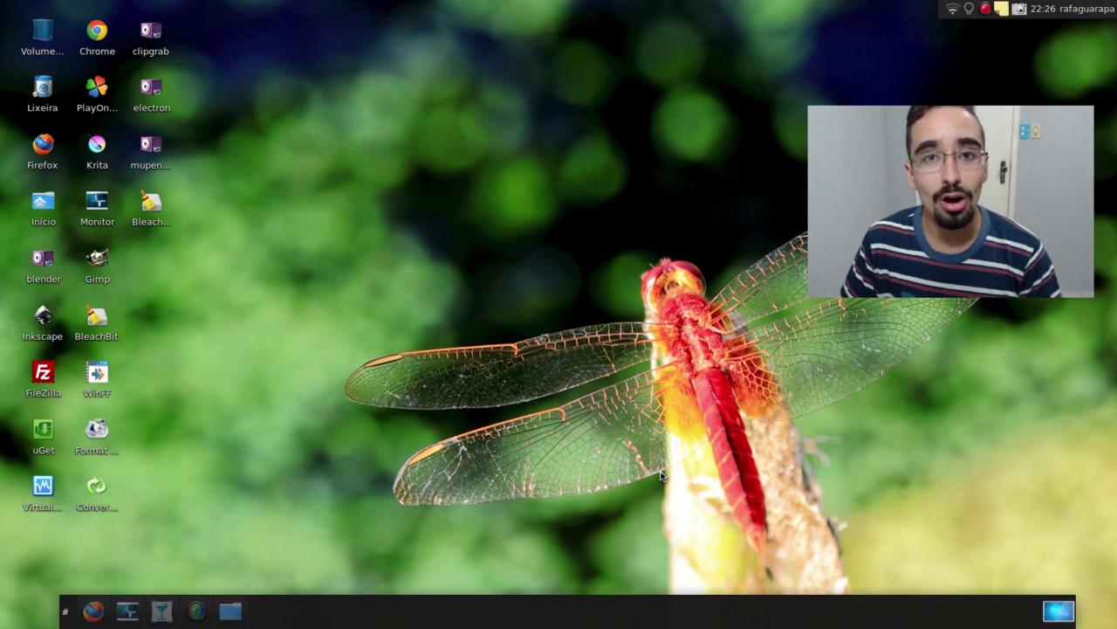
pyautogui.click(1087, 9)
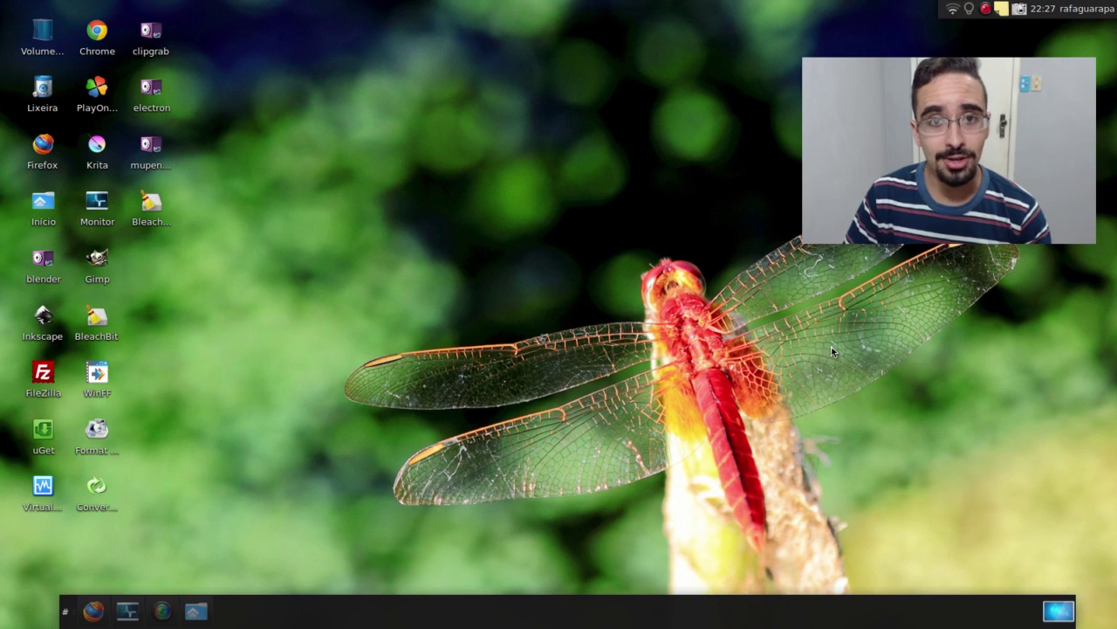
# Open the panel clock's calendar and browse forward to fevereiro 2017
pyautogui.click(1053, 11)
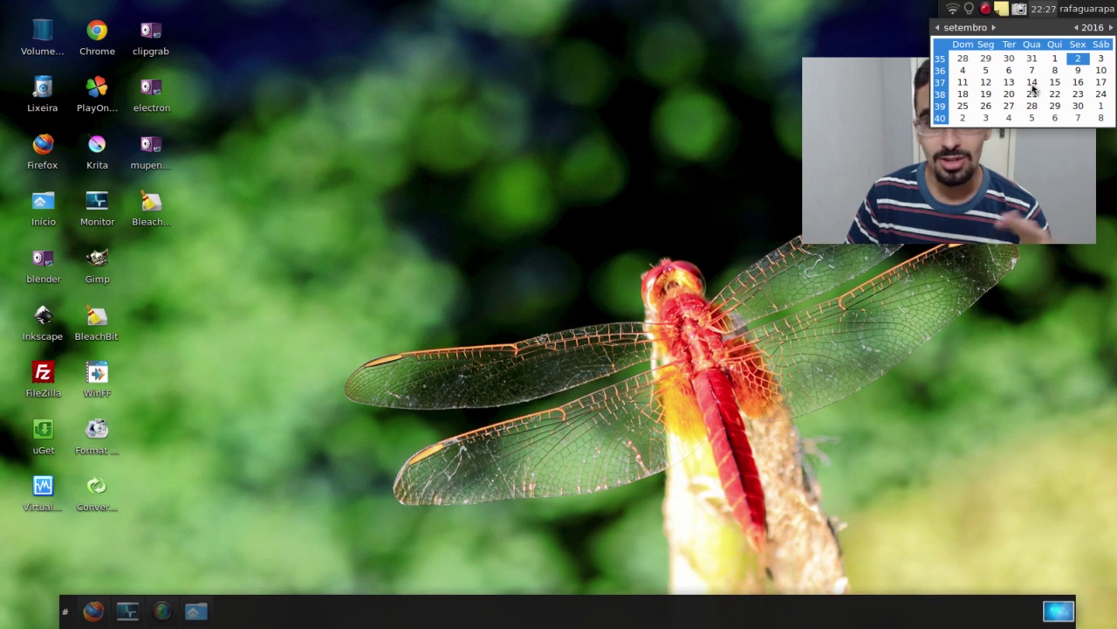
pyautogui.click(995, 28)
pyautogui.click(994, 28)
pyautogui.click(994, 28)
pyautogui.click(995, 28)
pyautogui.click(995, 28)
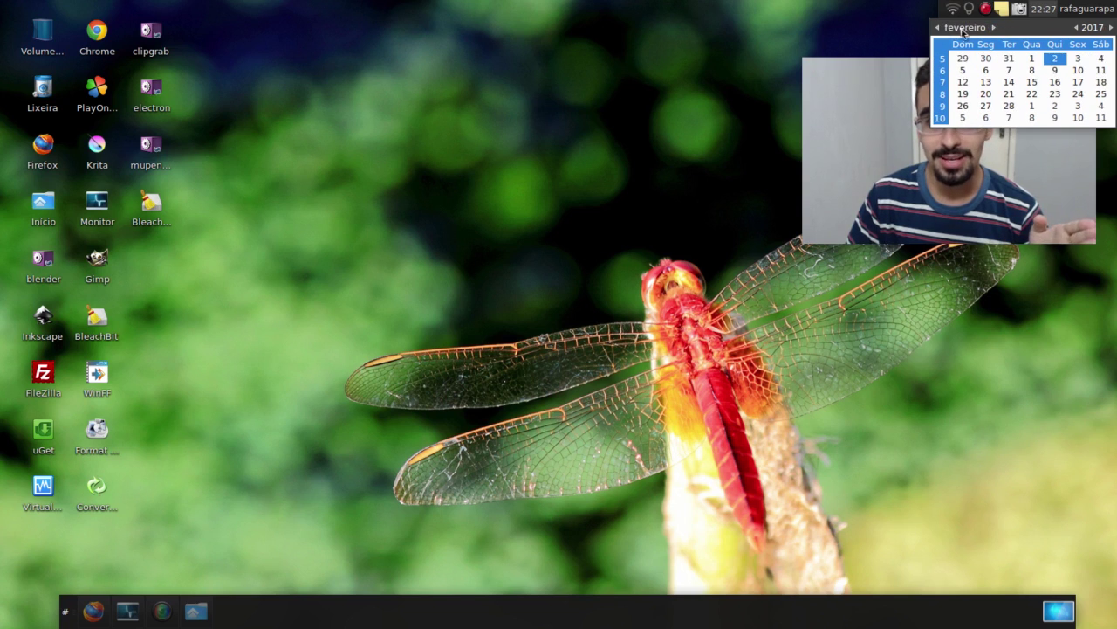
pyautogui.click(722, 128)
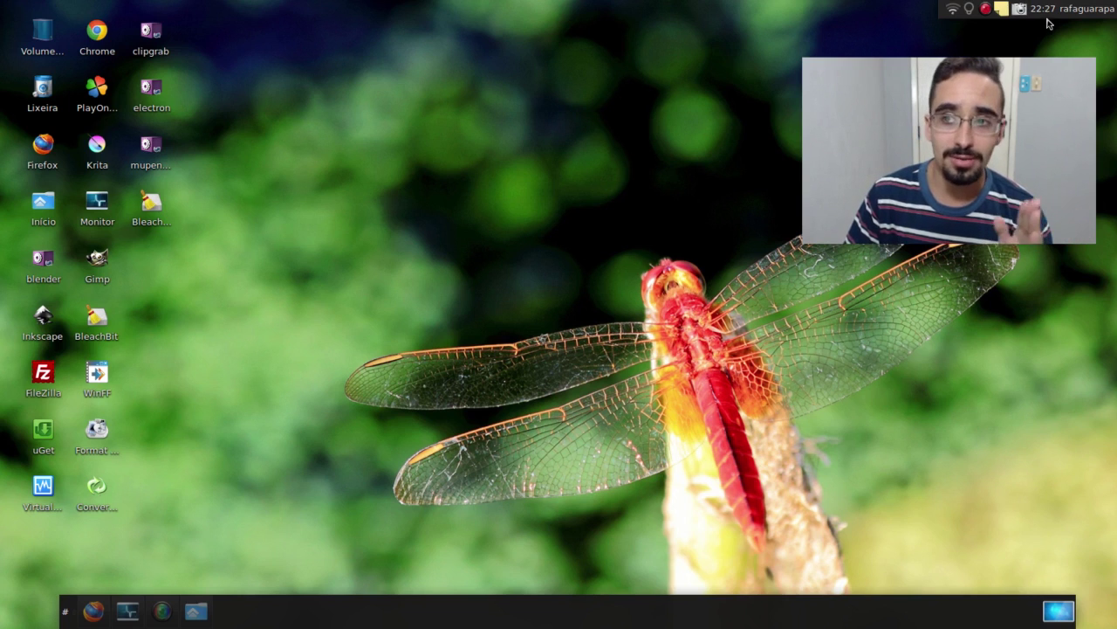
pyautogui.moveTo(1054, 19)
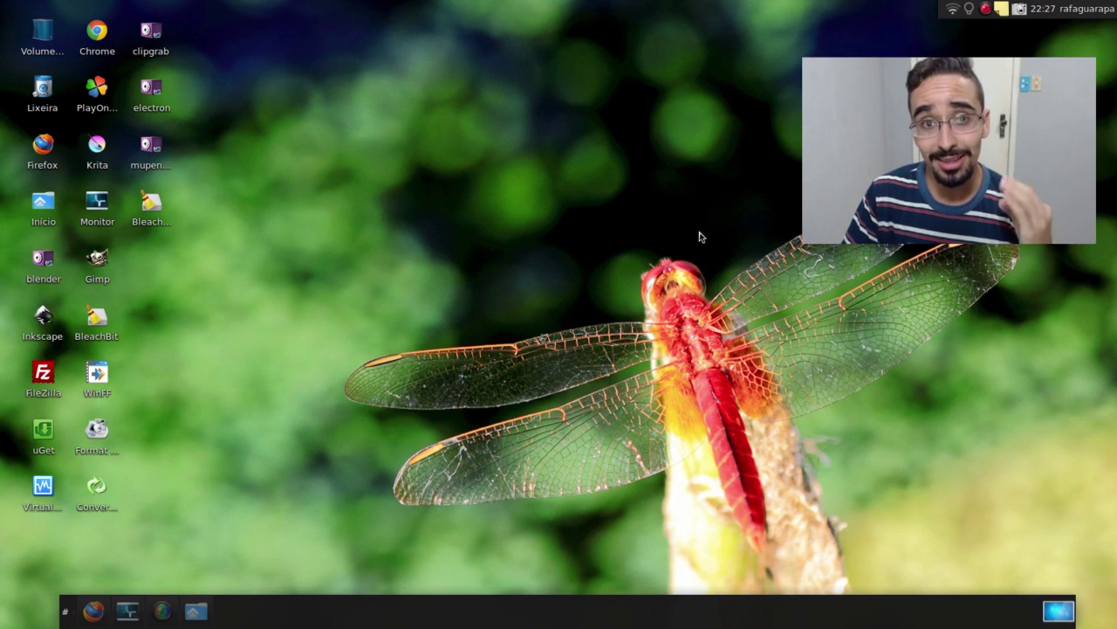
# Open the system monitor and look through the list of running processes for the date and time indicator
pyautogui.click(127, 610)
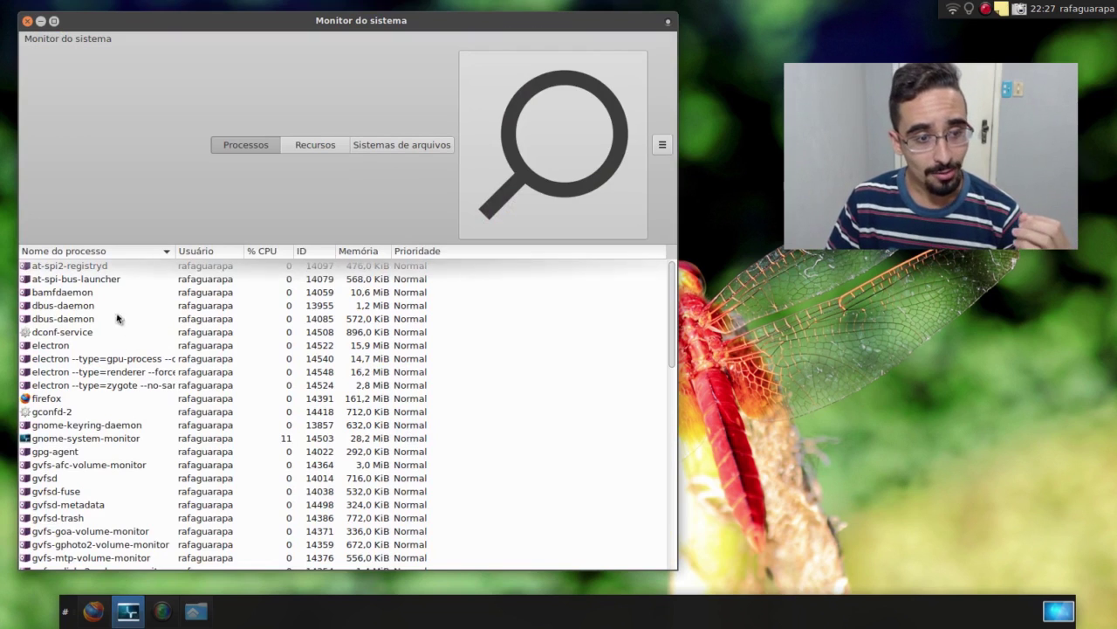
pyautogui.click(110, 279)
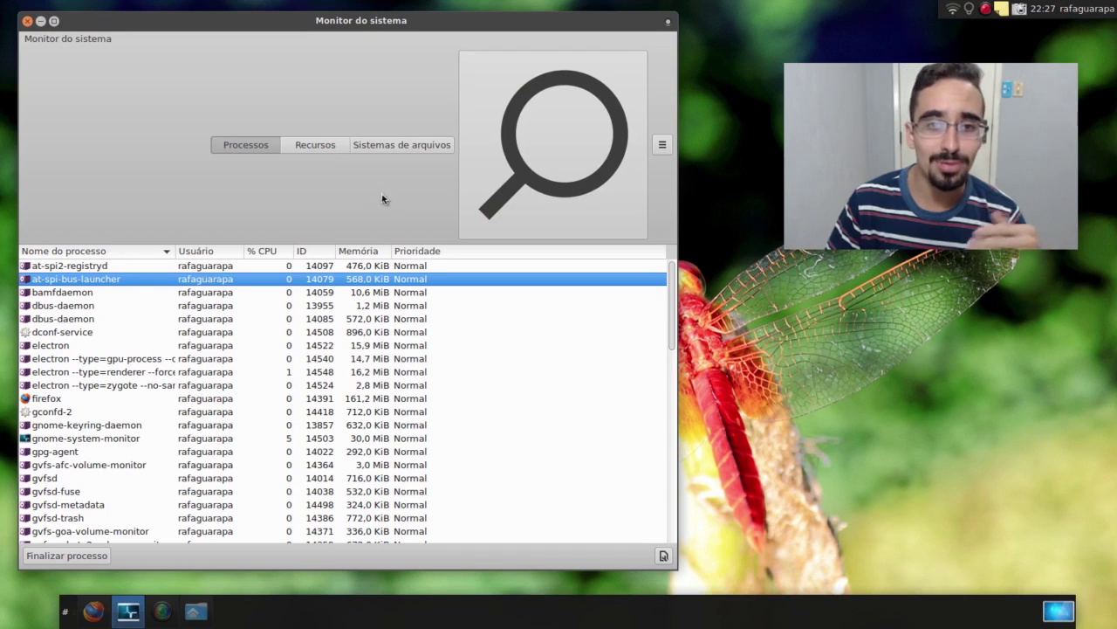
pyautogui.scroll(-15, 293, 332)
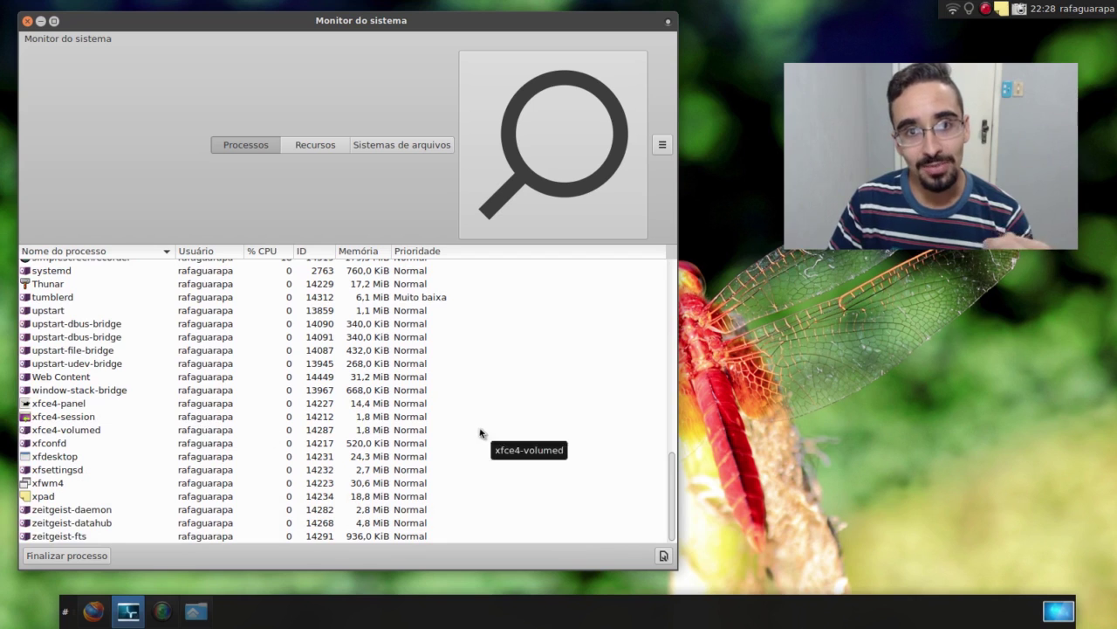
pyautogui.scroll(7, 481, 433)
pyautogui.scroll(5, 481, 433)
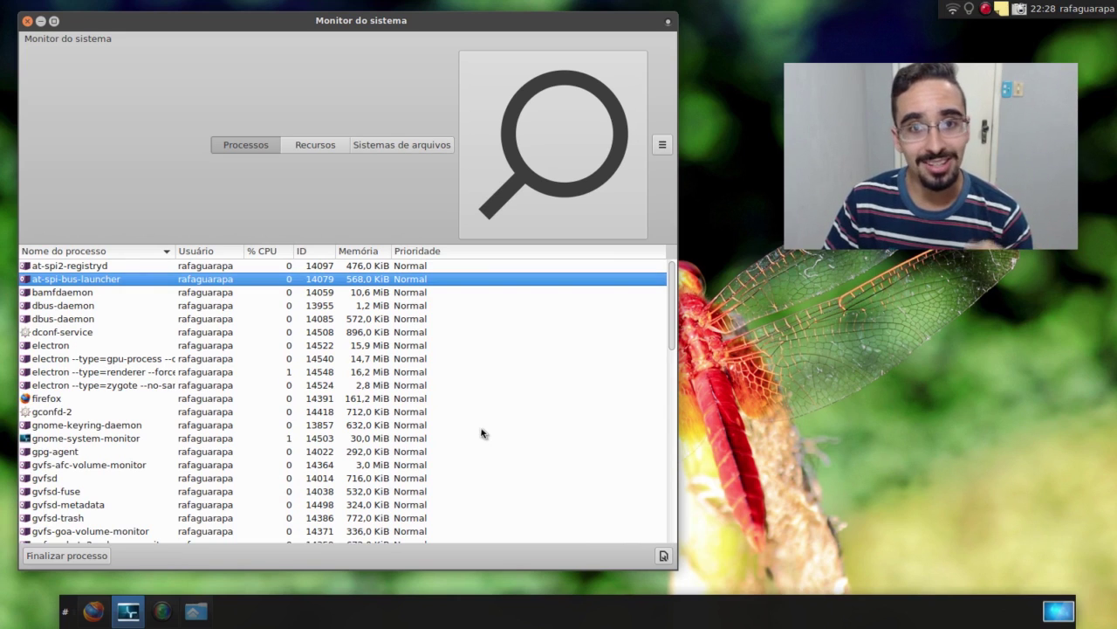
pyautogui.click(1045, 12)
pyautogui.click(1045, 13)
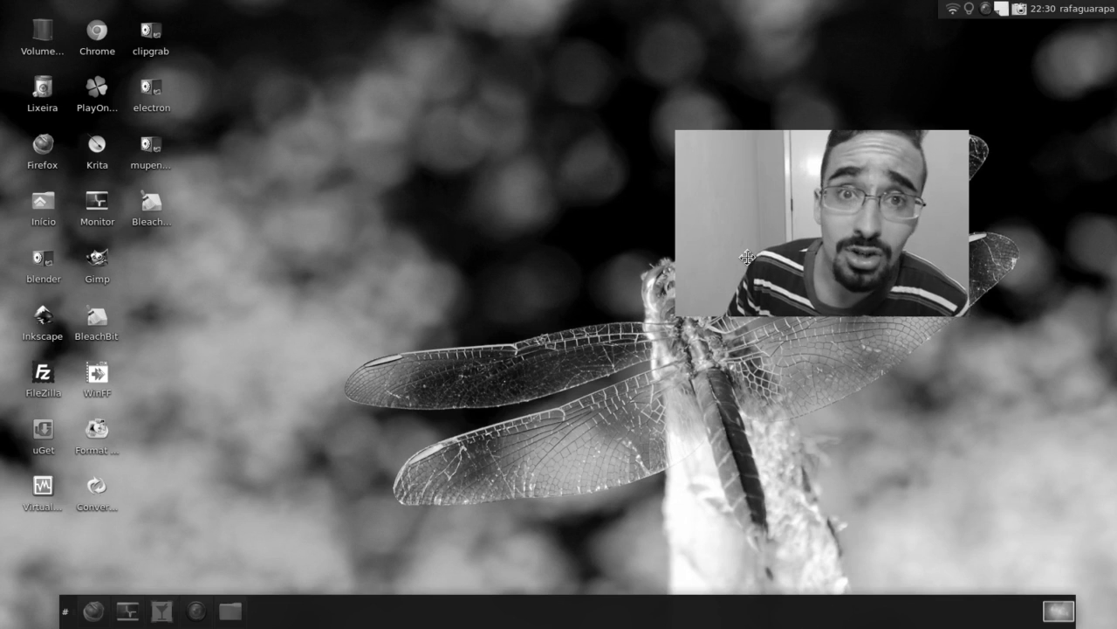
# Search the applications for "painel", open the Painel settings and choose Painel 1
pyautogui.moveTo(747, 257); pyautogui.dragTo(902, 132)
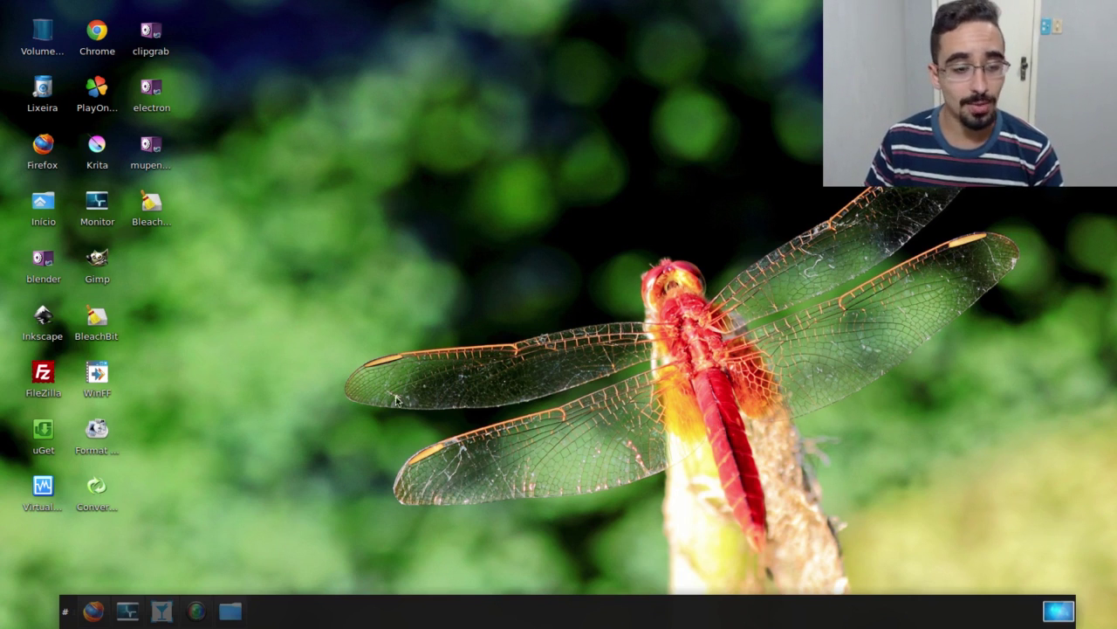
pyautogui.press('super')
pyautogui.moveTo(345, 443)
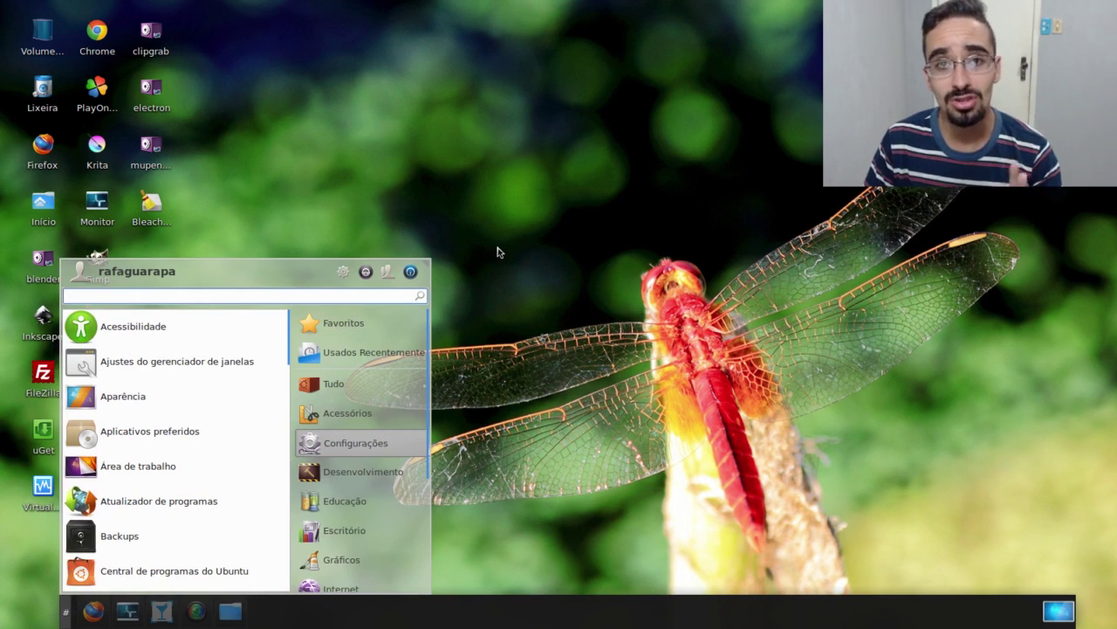
pyautogui.write('painel')
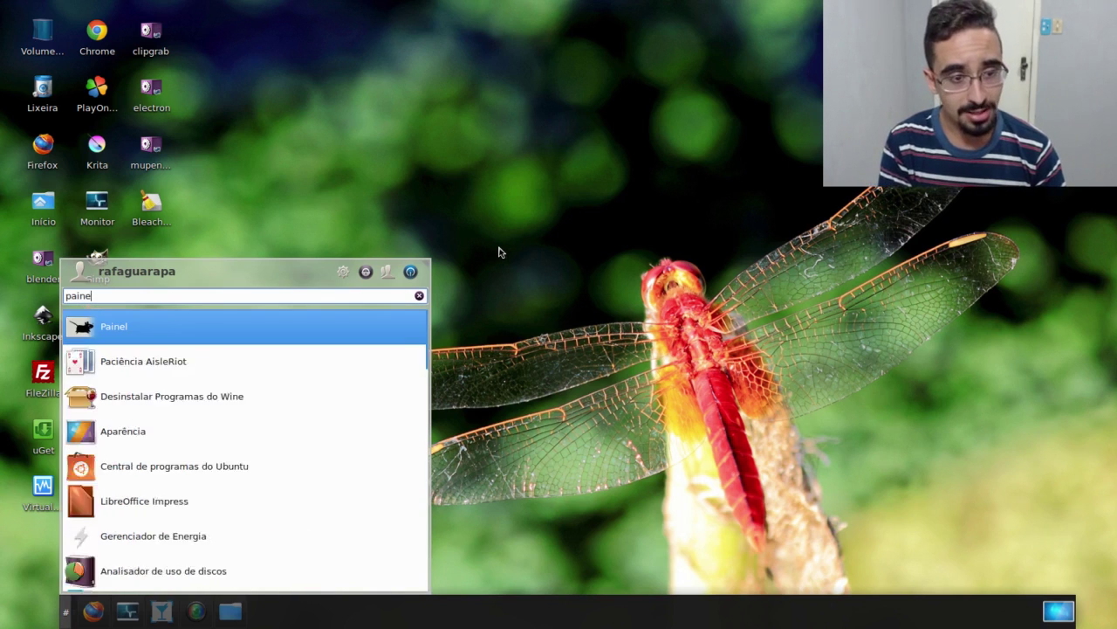
pyautogui.click(253, 329)
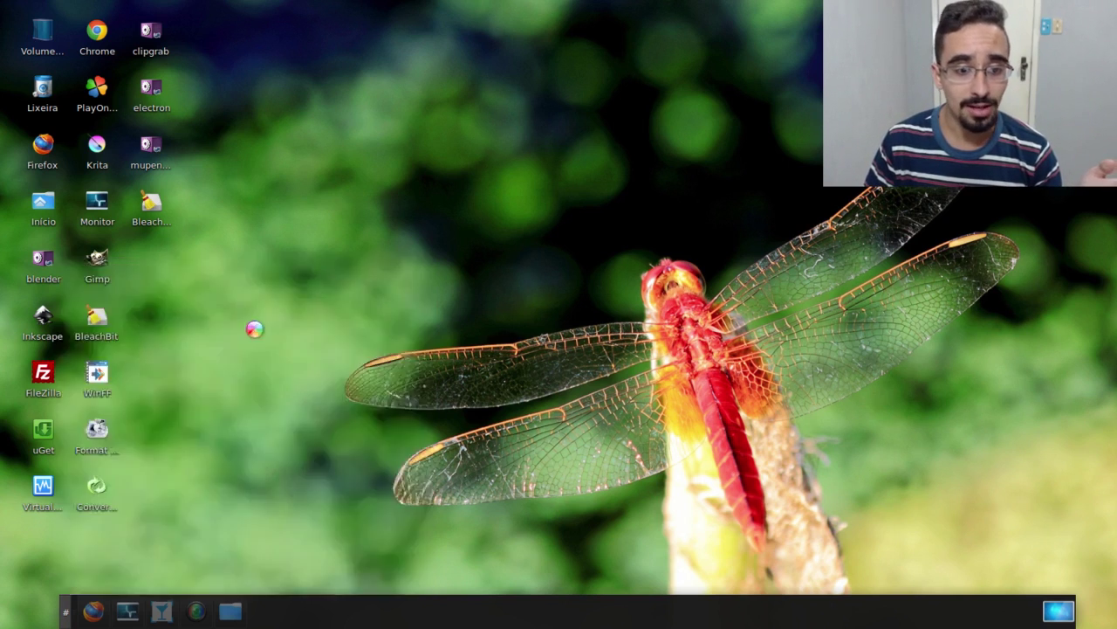
pyautogui.moveTo(554, 133); pyautogui.dragTo(353, 142)
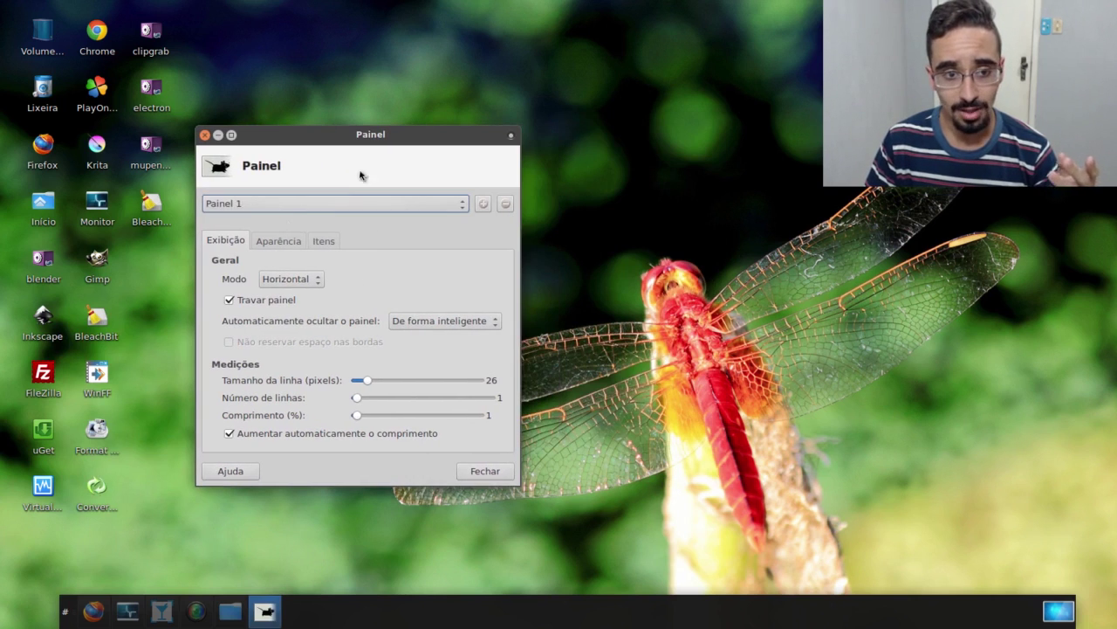
pyautogui.click(338, 206)
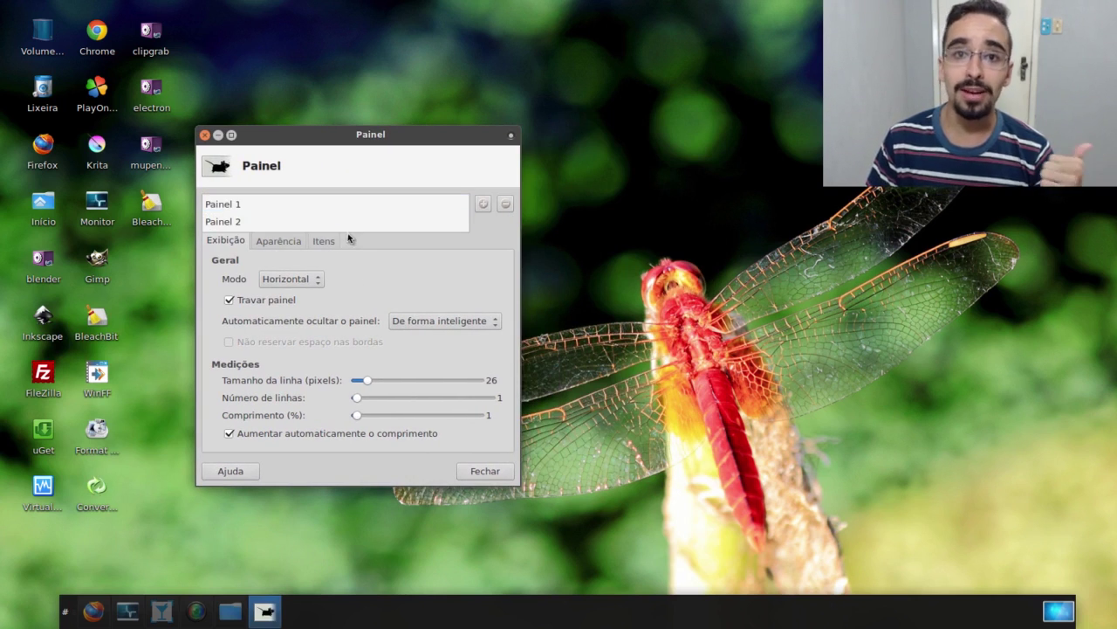
pyautogui.click(364, 204)
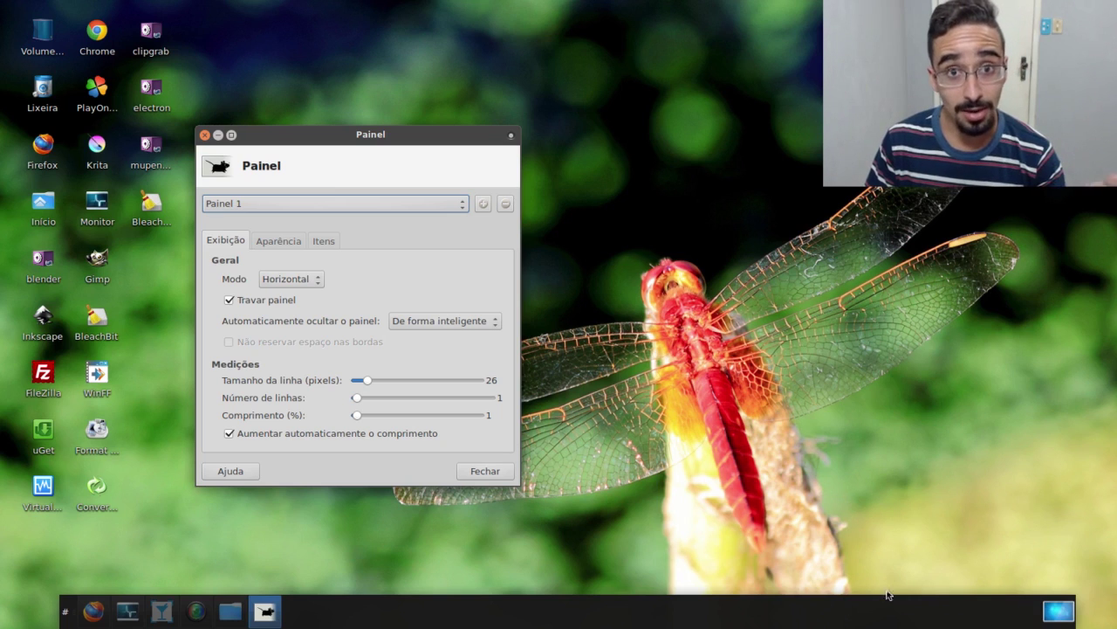
# Open the applications menu and widen its window
pyautogui.click(66, 612)
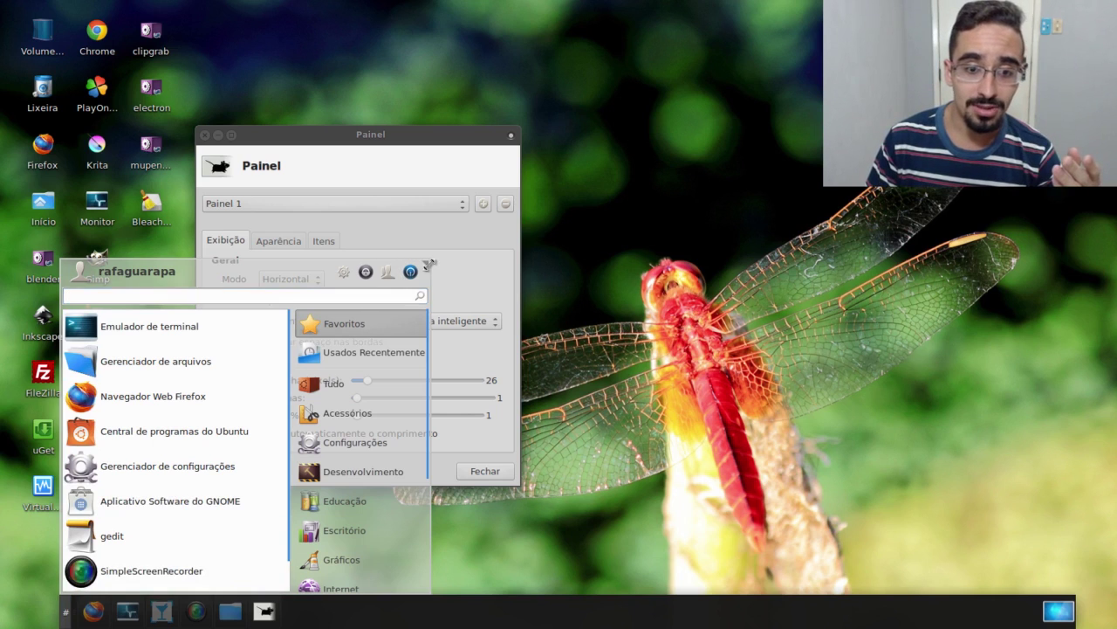
pyautogui.moveTo(429, 263); pyautogui.dragTo(500, 266)
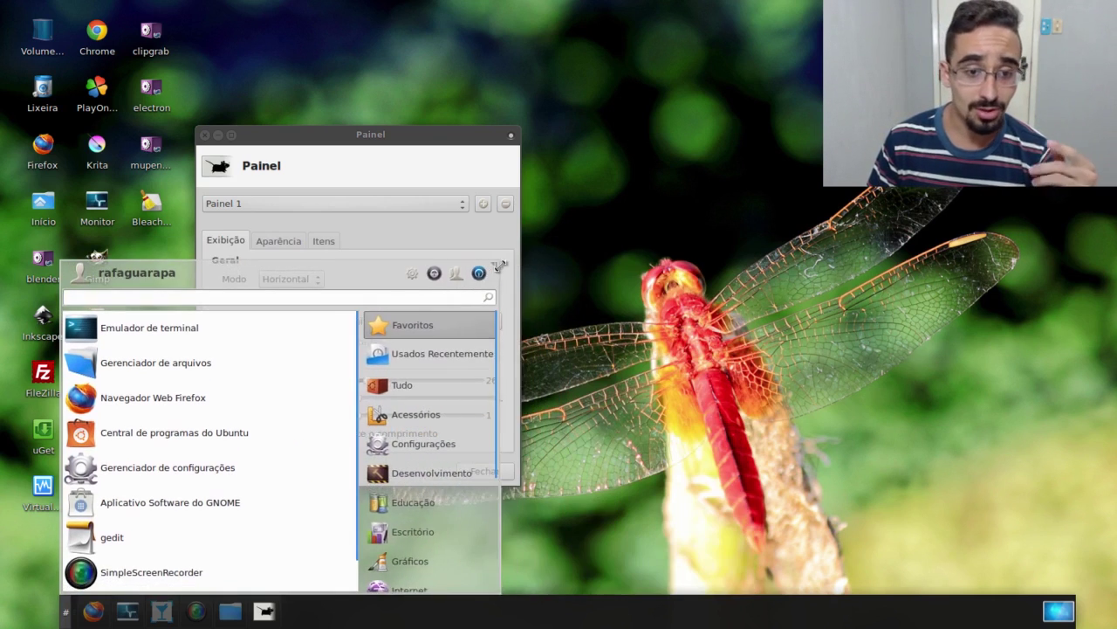
# Close the applications menu, add a new panel and move it to the open desktop area beside the Painel window
pyautogui.click(384, 277)
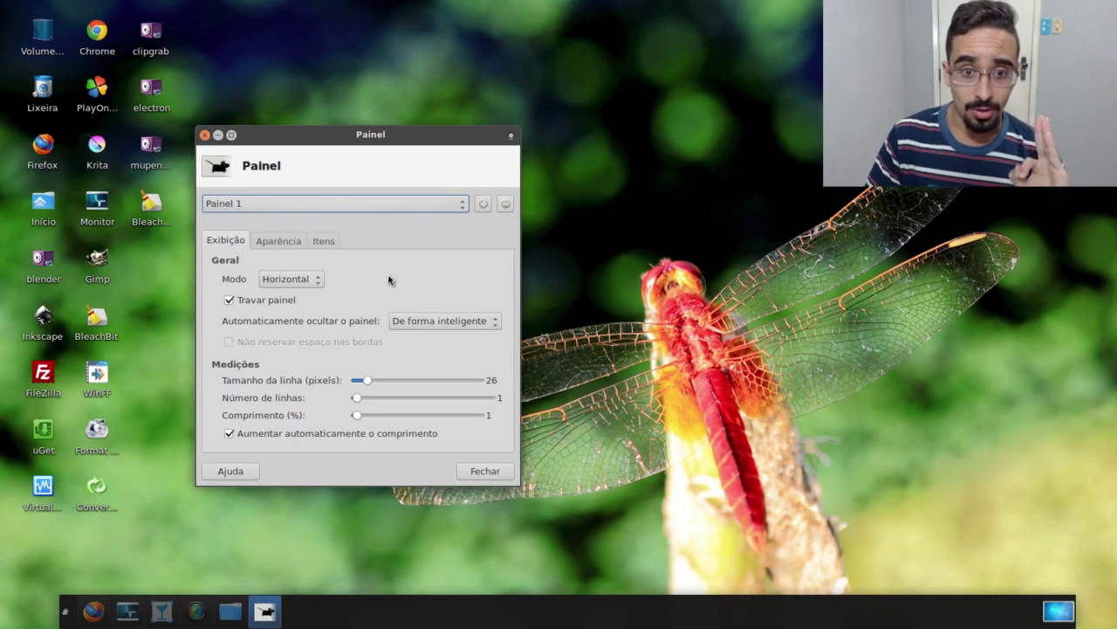
pyautogui.click(483, 204)
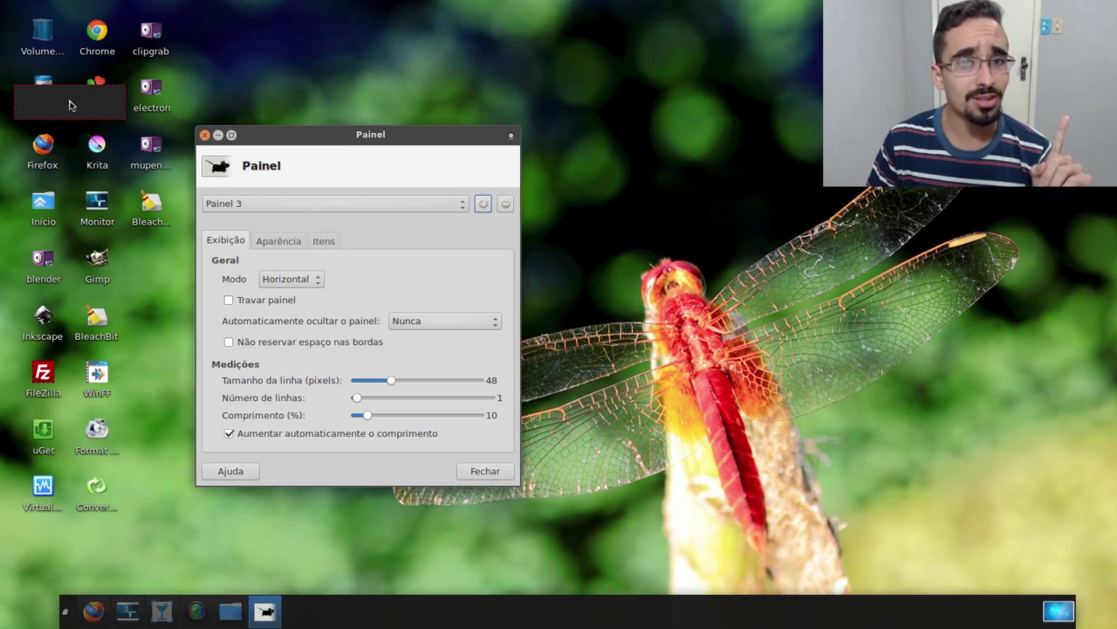
pyautogui.moveTo(70, 105); pyautogui.dragTo(819, 390)
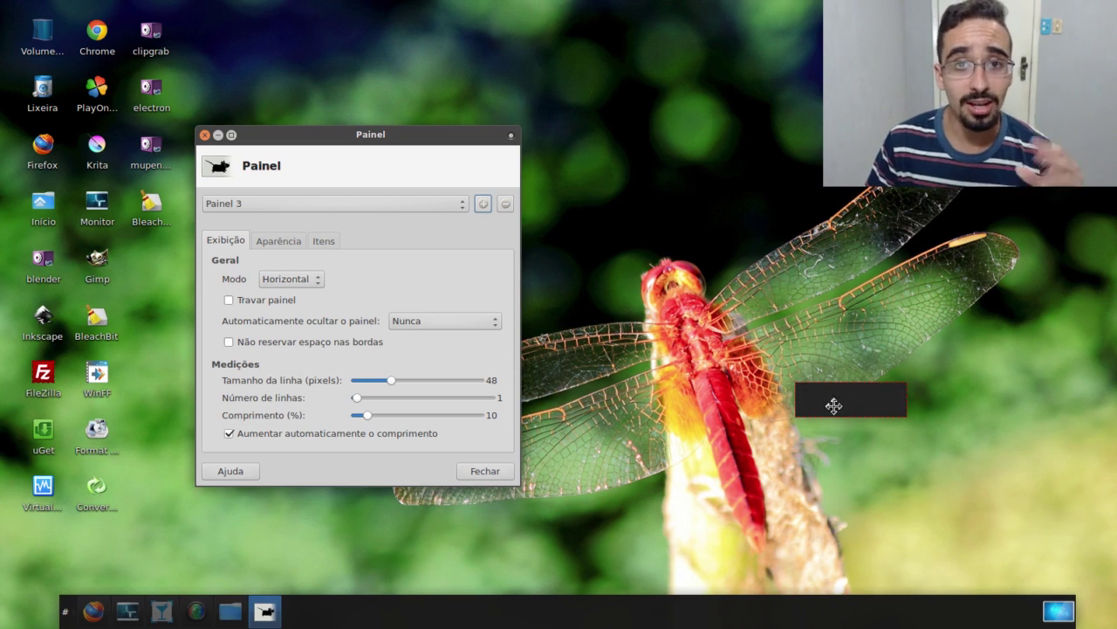
pyautogui.moveTo(832, 402); pyautogui.dragTo(634, 444)
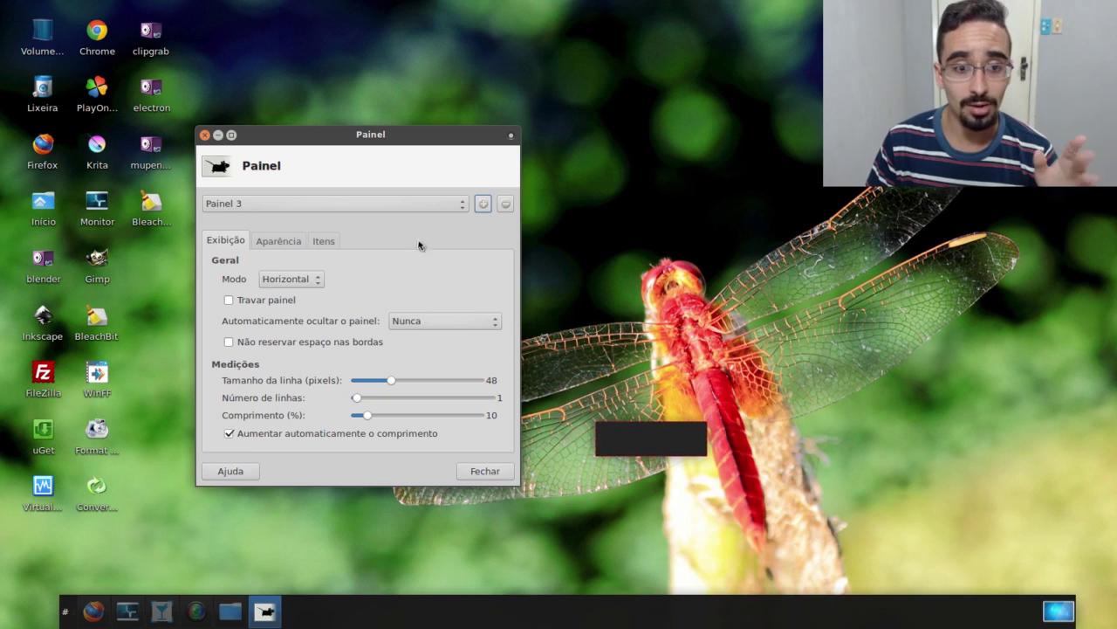
# Check the display settings of Painel 2, return to Painel 3 and move that panel slightly lower on the desktop
pyautogui.click(337, 205)
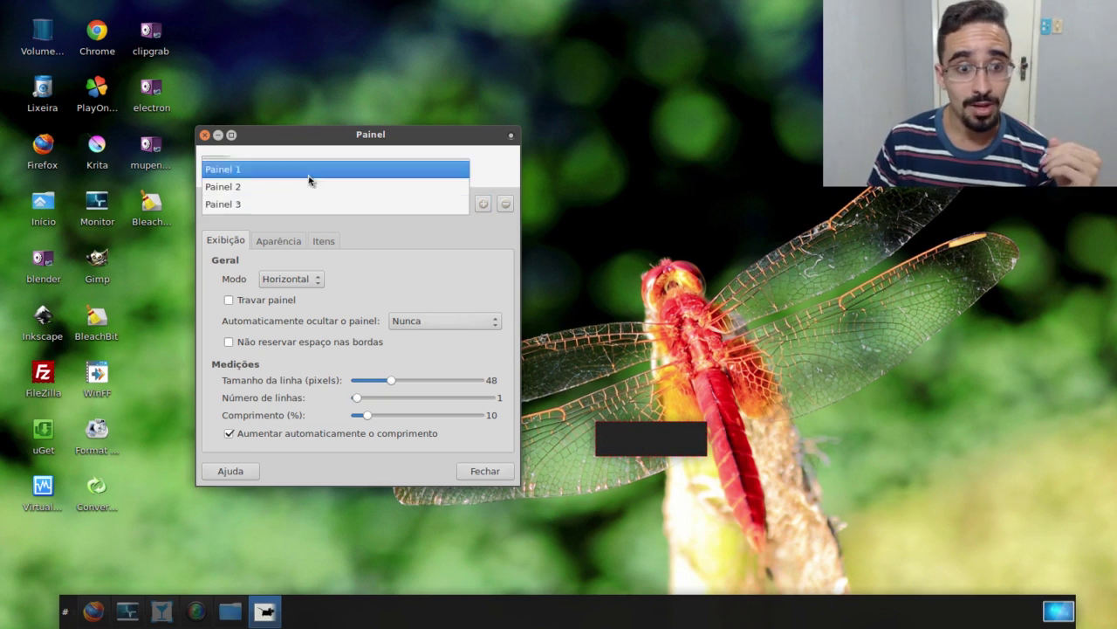
pyautogui.click(308, 190)
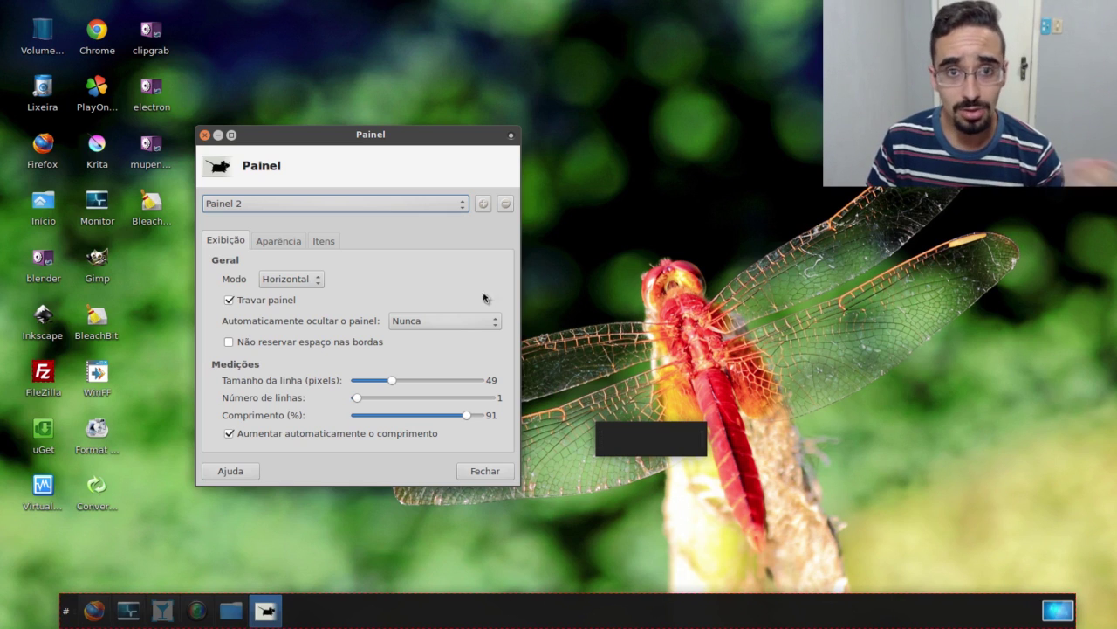
pyautogui.click(344, 208)
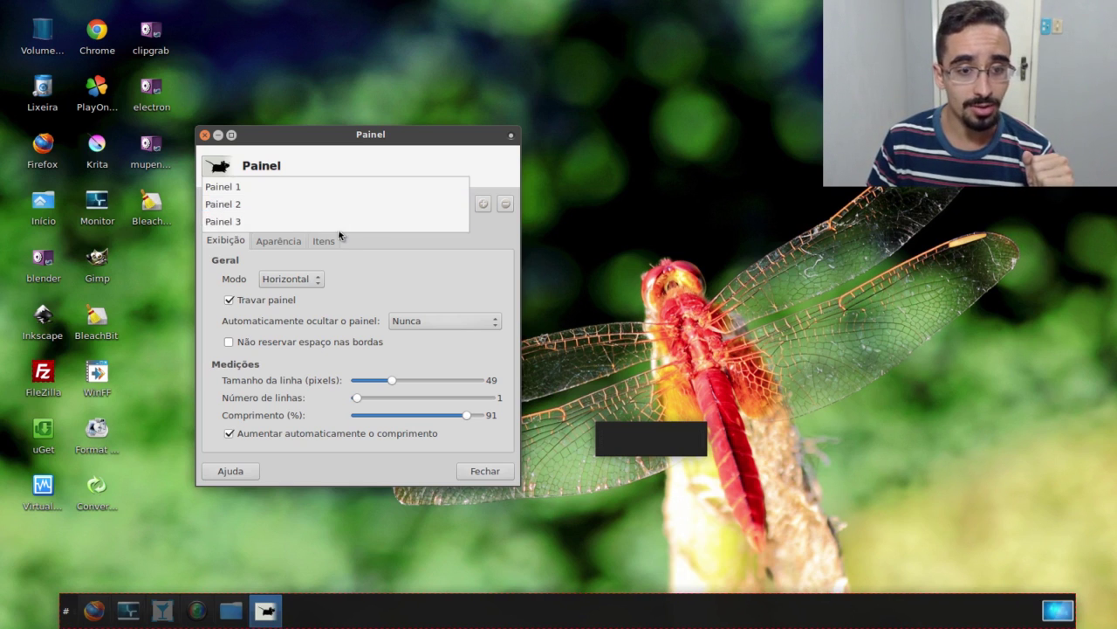
pyautogui.click(337, 219)
pyautogui.moveTo(629, 439); pyautogui.dragTo(617, 475)
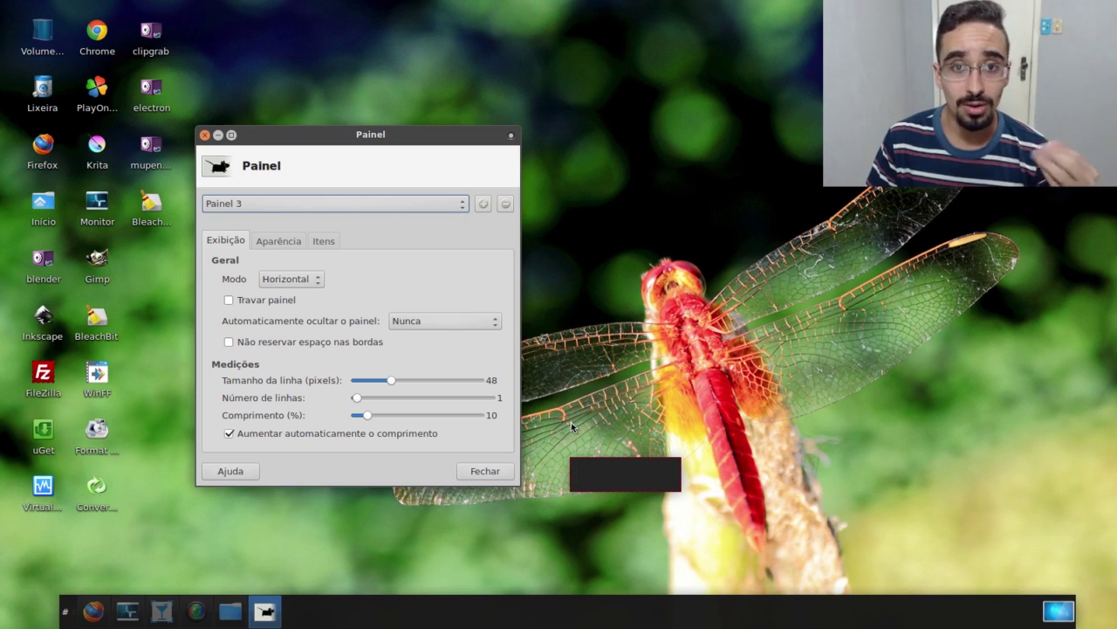
# Look through the plug-ins that can be added to the empty Painel 3 and close the list
pyautogui.click(323, 241)
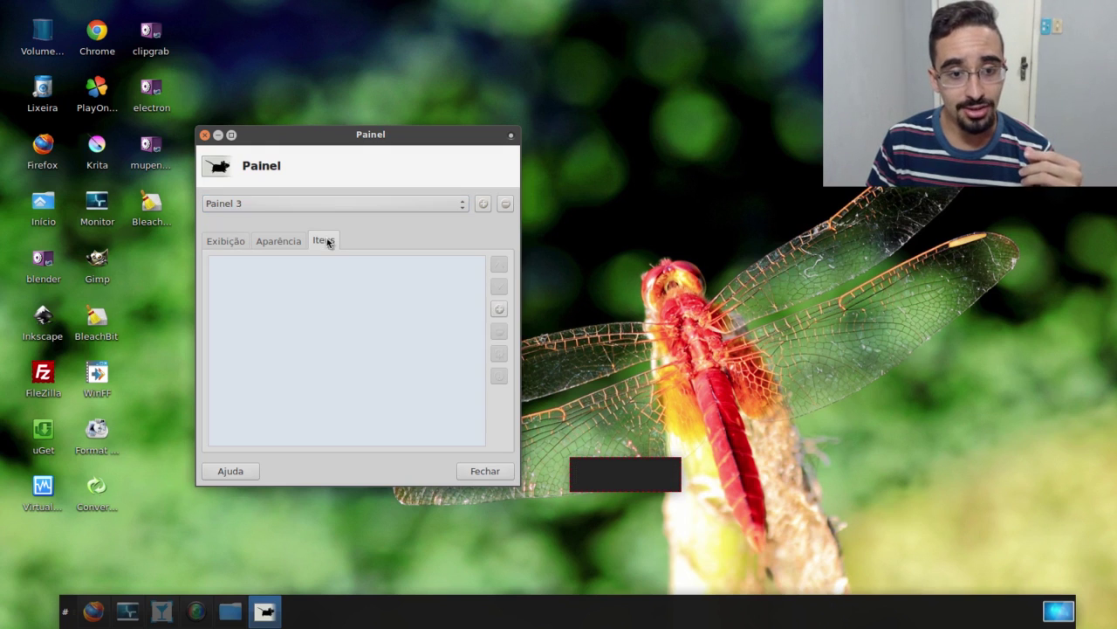
pyautogui.click(499, 310)
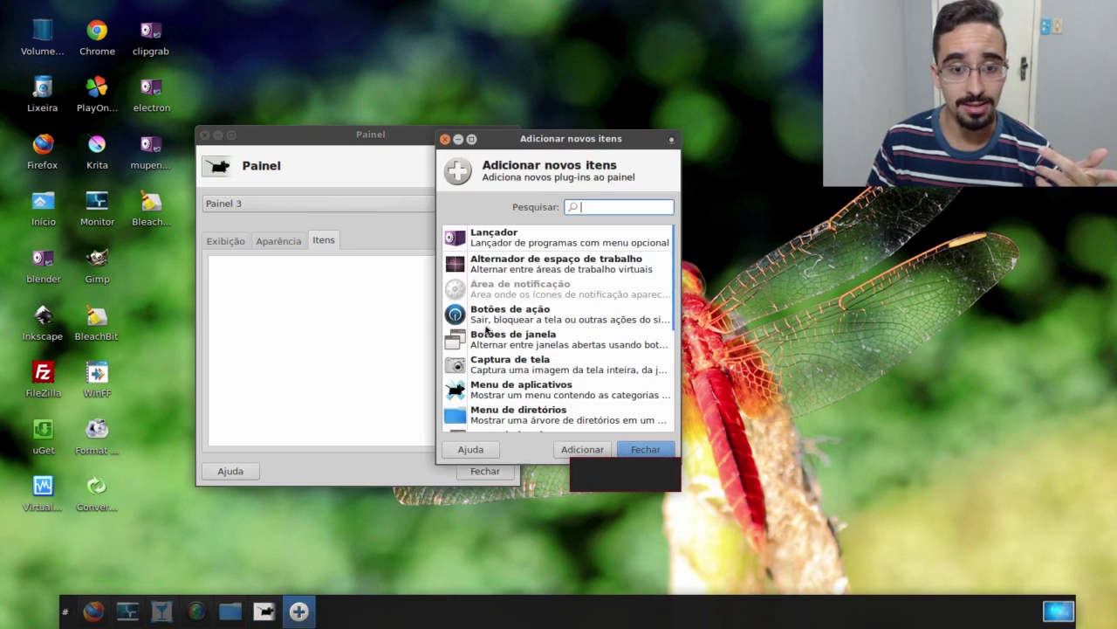
pyautogui.scroll(-5, 543, 265)
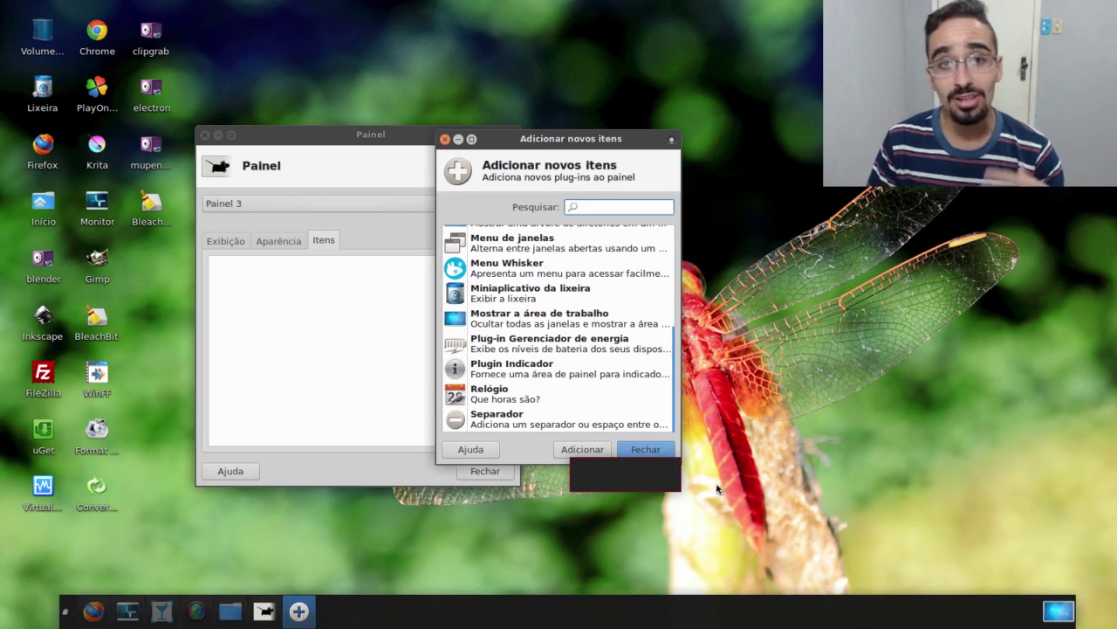
pyautogui.click(646, 449)
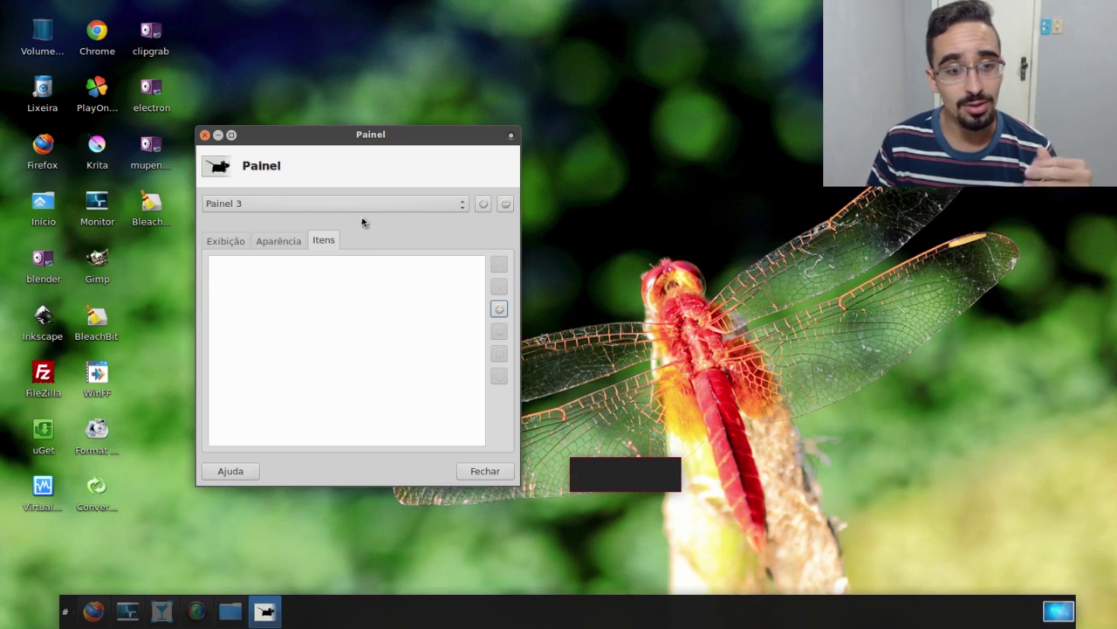
# Switch to Painel 2 and review each of its items, from Menu Whisker to Mostrar a área de trabalho
pyautogui.click(334, 206)
pyautogui.click(333, 208)
pyautogui.click(333, 208)
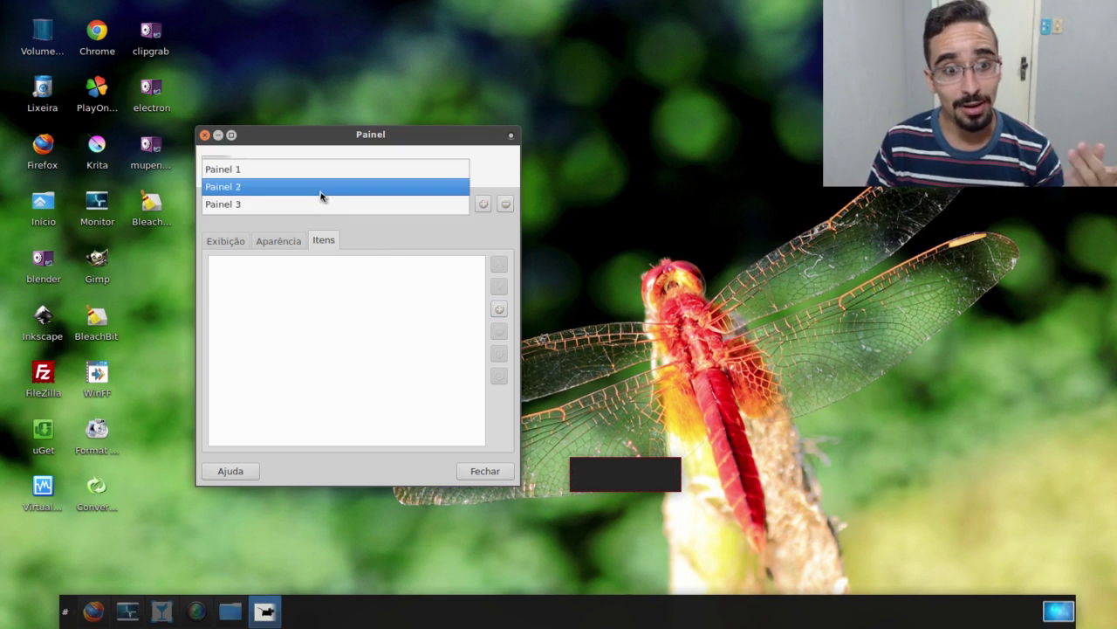
pyautogui.click(321, 190)
pyautogui.click(290, 267)
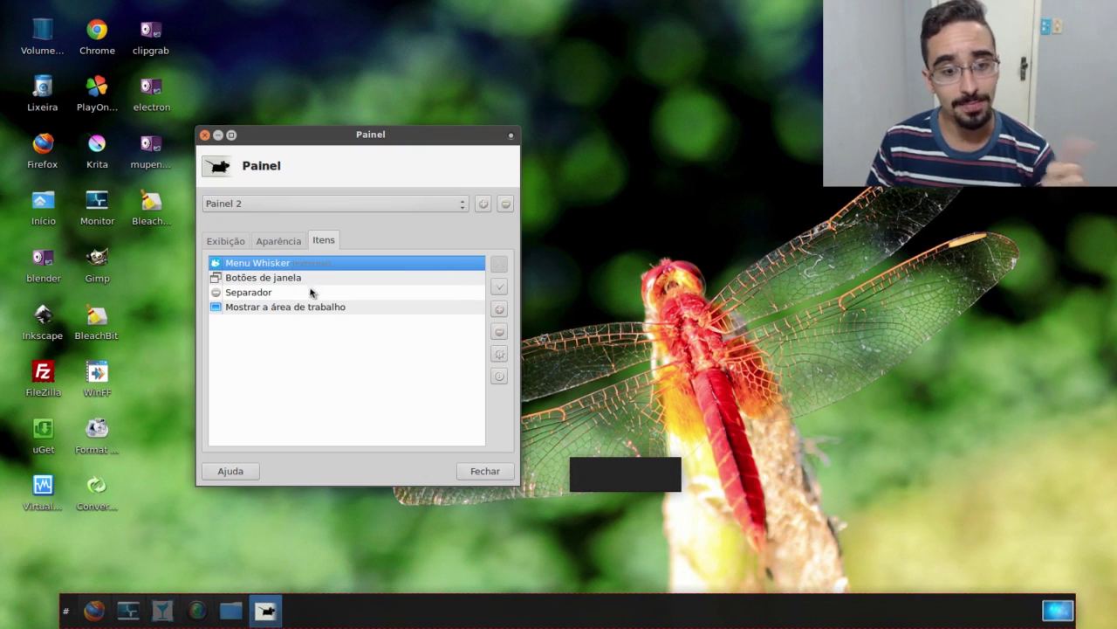
pyautogui.click(303, 280)
pyautogui.click(305, 294)
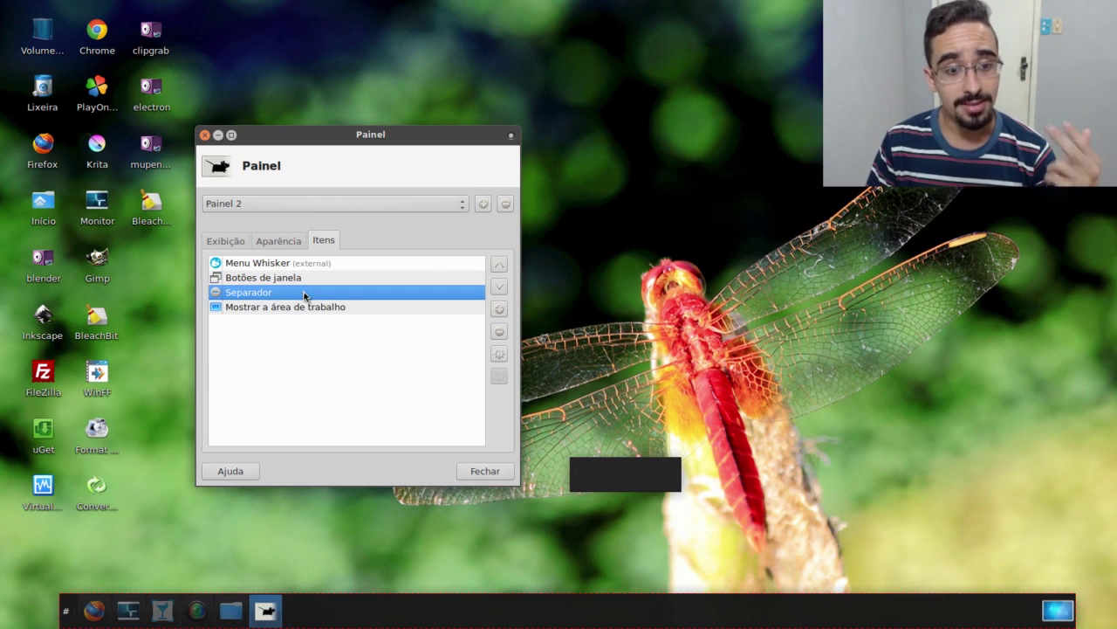
pyautogui.click(320, 306)
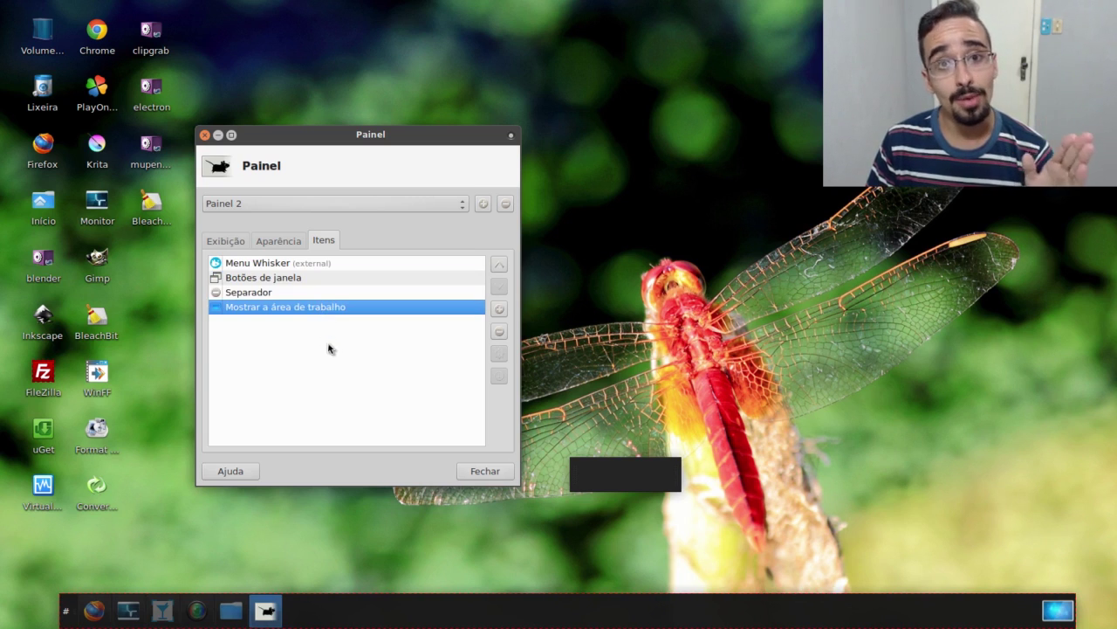
pyautogui.click(338, 277)
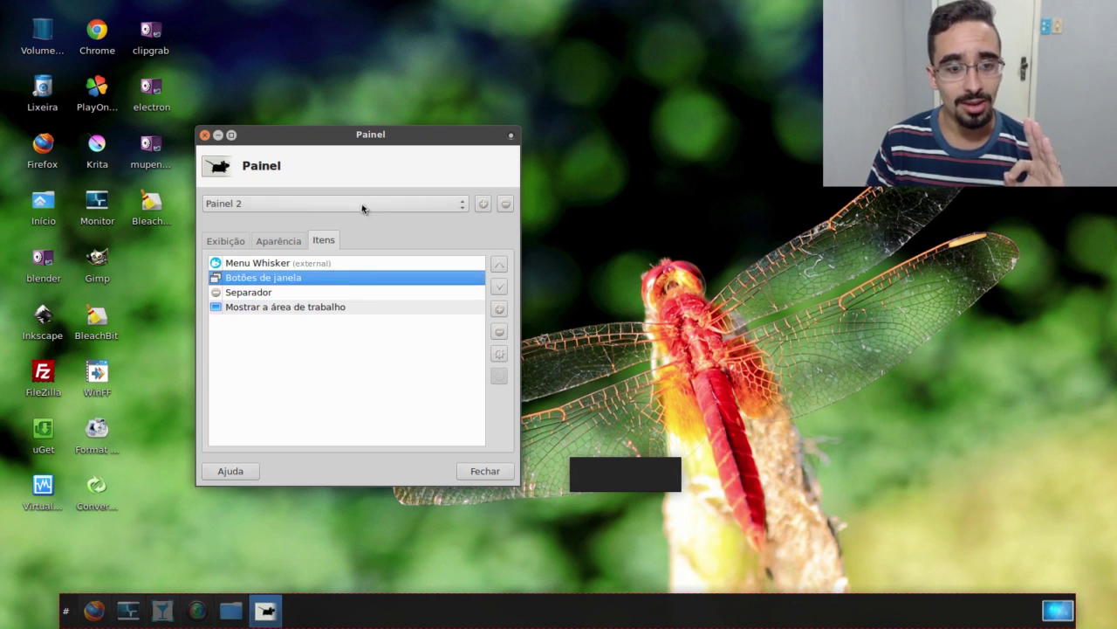
# Return to Painel 3 and add the Menu Whisker item to it
pyautogui.click(373, 204)
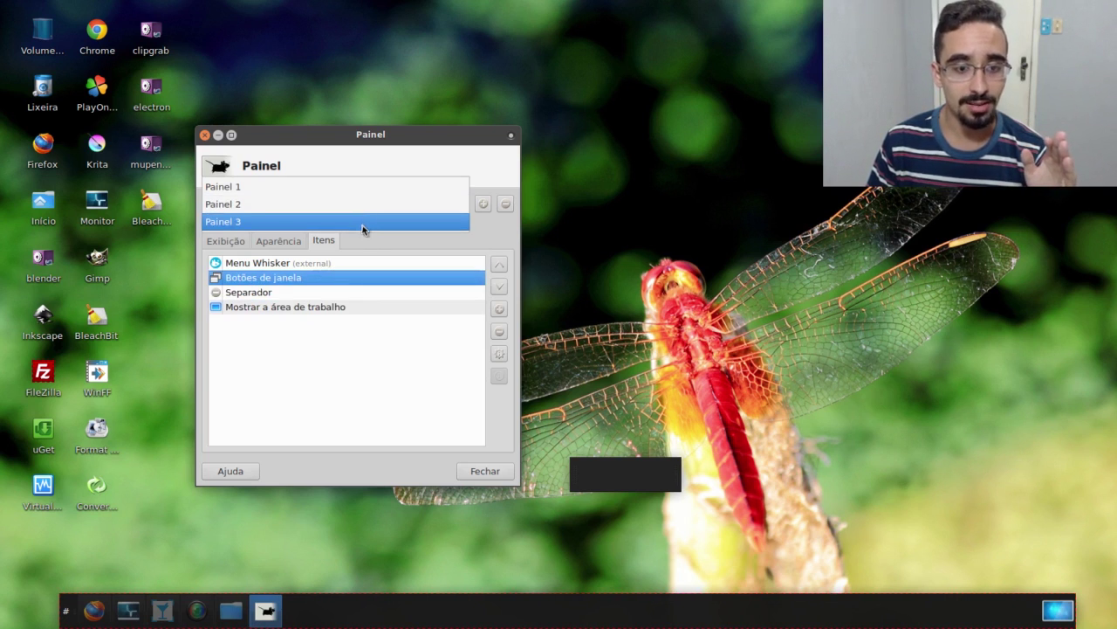
pyautogui.click(362, 222)
pyautogui.click(496, 311)
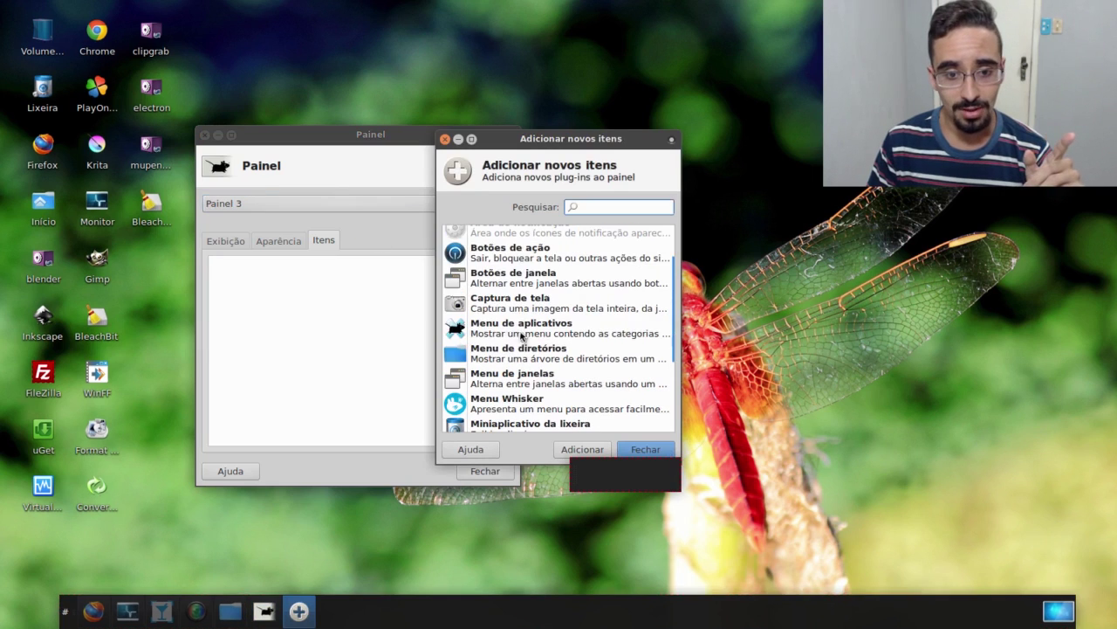
pyautogui.click(524, 328)
pyautogui.scroll(-1, 508, 364)
pyautogui.click(528, 371)
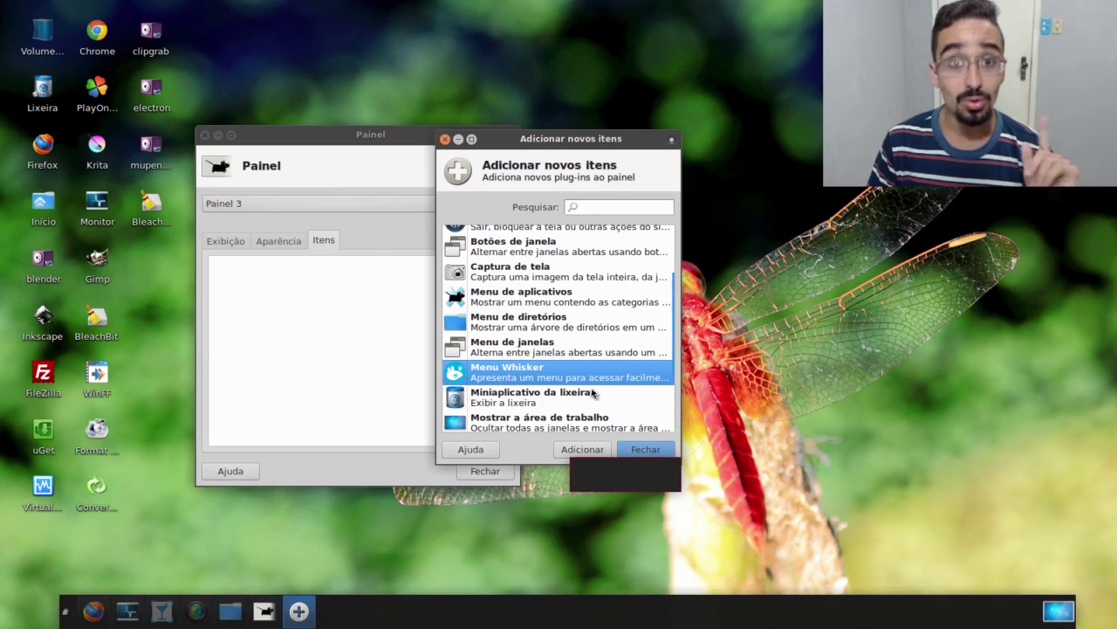
pyautogui.click(582, 449)
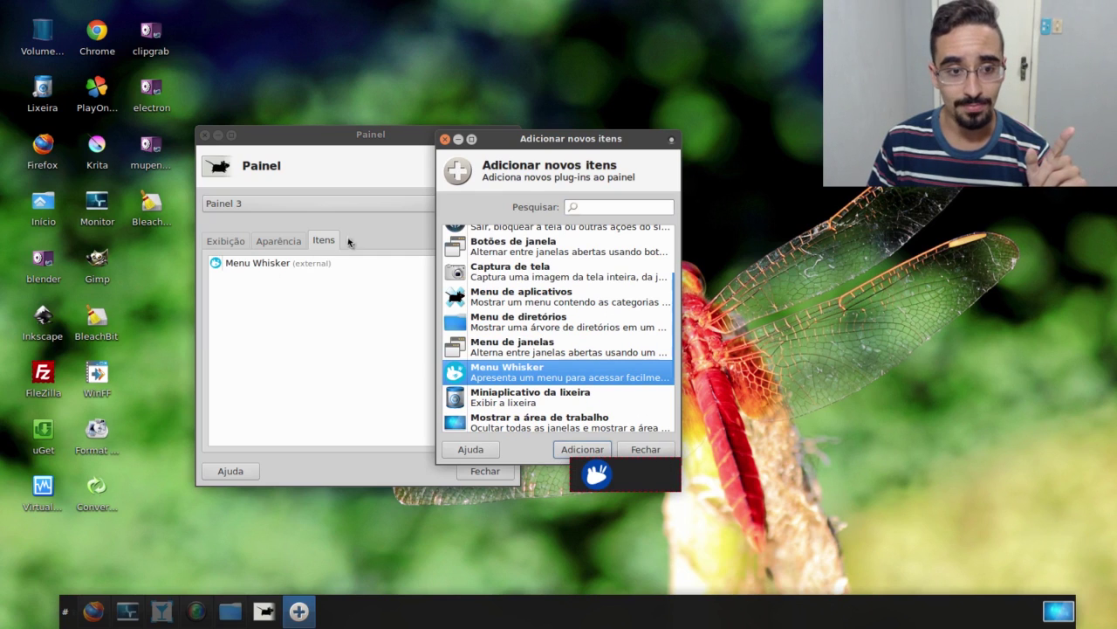
# Recheck the items of Painel 2 for reference and add the Botões de janela item to Painel 3
pyautogui.click(349, 204)
pyautogui.click(348, 185)
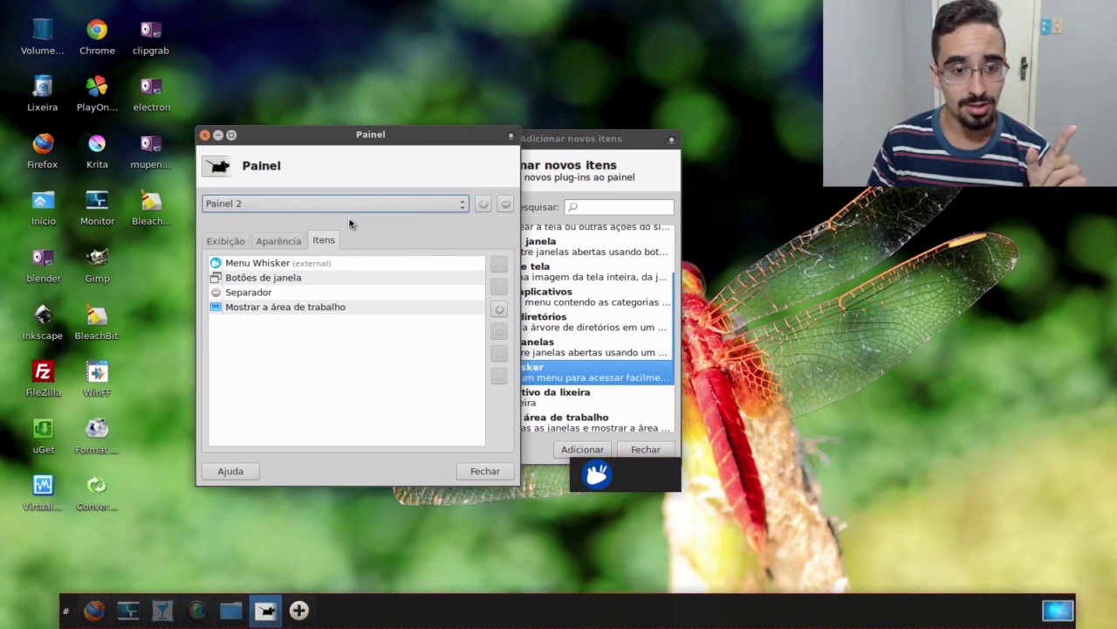
pyautogui.click(349, 205)
pyautogui.click(352, 220)
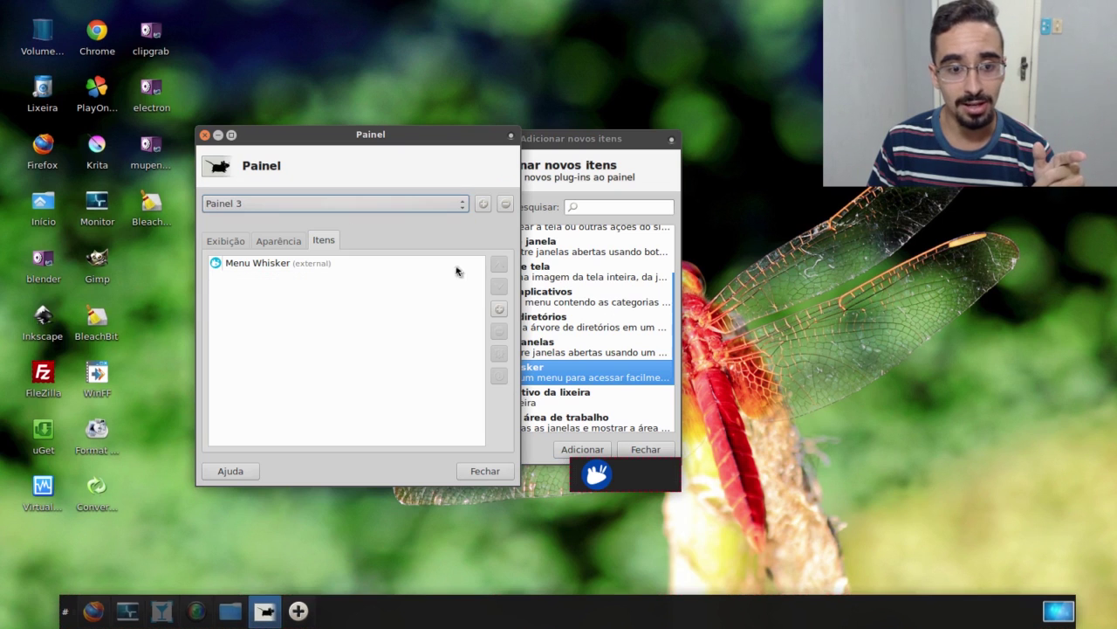
pyautogui.click(563, 397)
pyautogui.scroll(-4, 563, 397)
pyautogui.scroll(5, 502, 377)
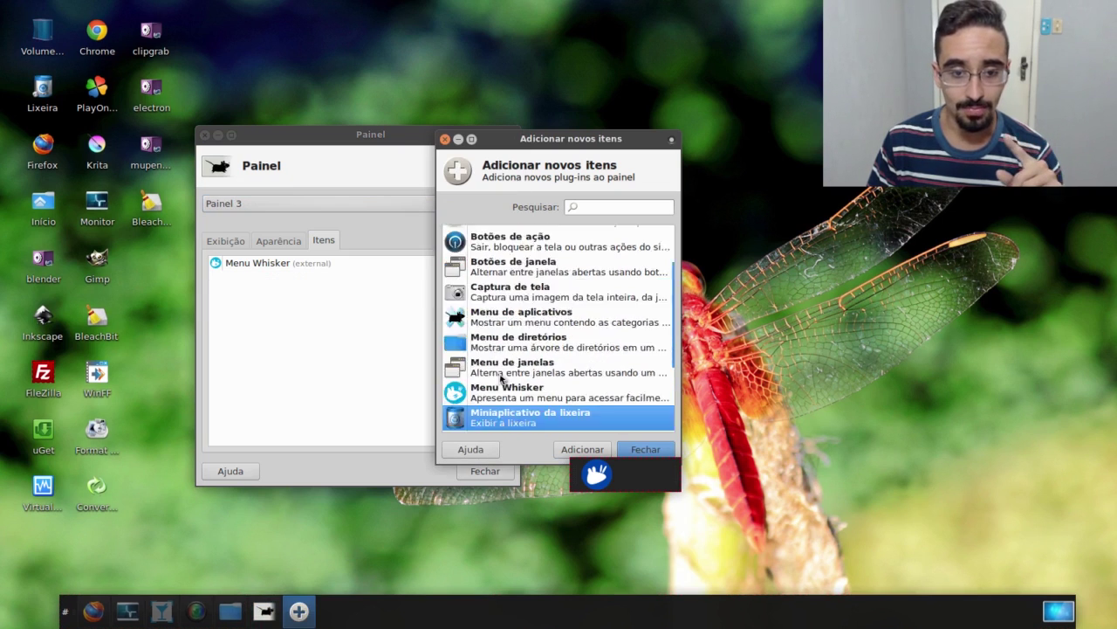
pyautogui.scroll(3, 502, 377)
pyautogui.scroll(-1, 523, 352)
pyautogui.click(530, 319)
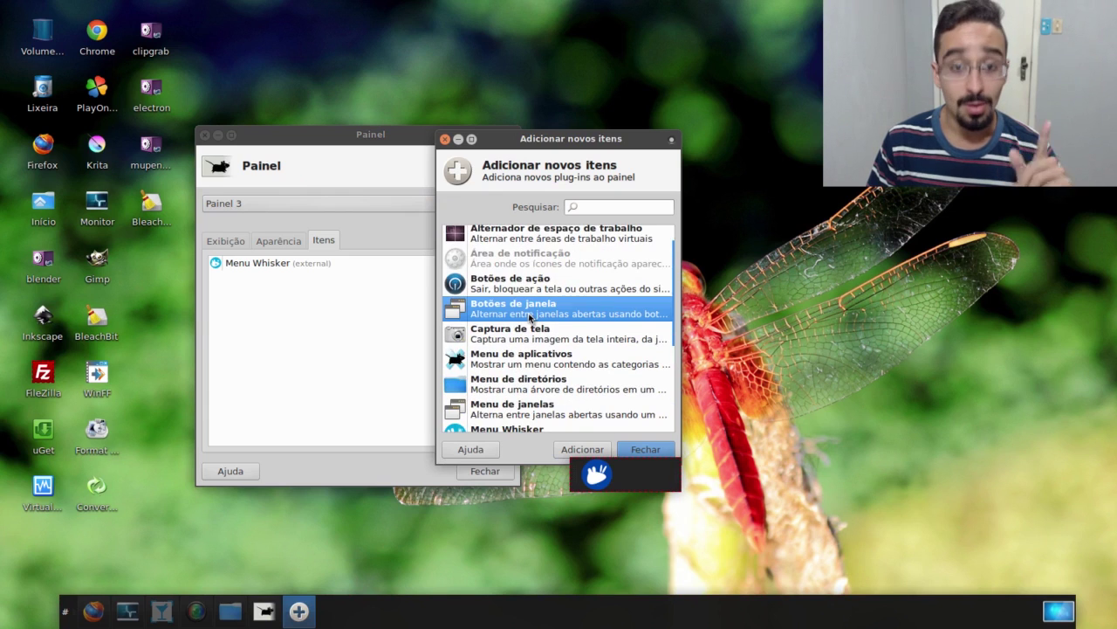
pyautogui.click(591, 448)
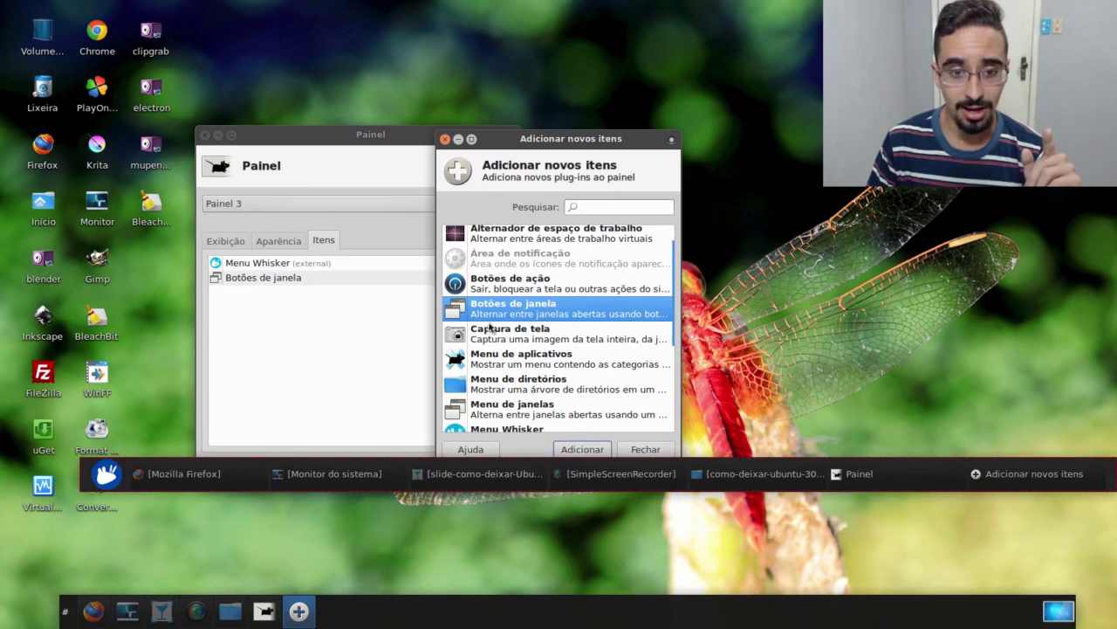
# Add the Separador and Mostrar a área de trabalho items to Painel 3 and close the list of new items
pyautogui.scroll(-4, 521, 336)
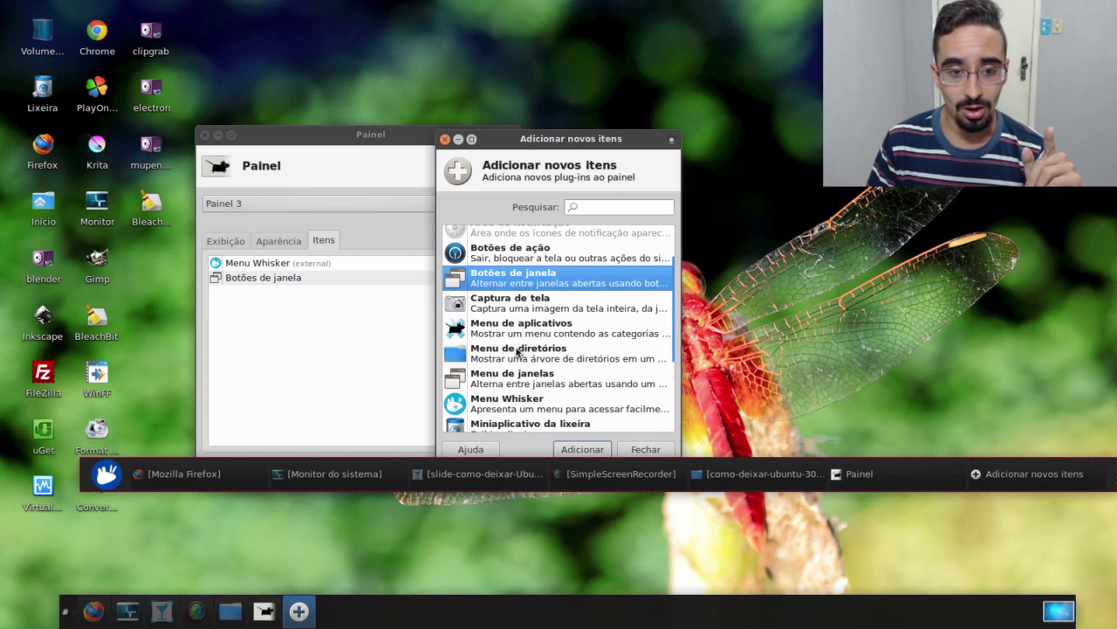
pyautogui.scroll(3, 519, 347)
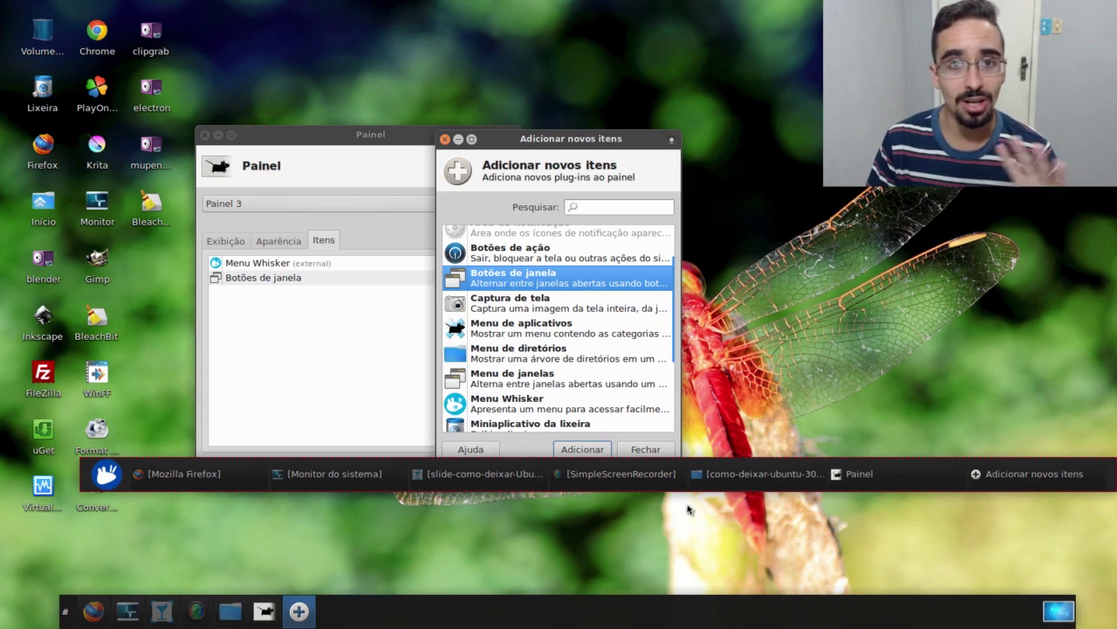
pyautogui.scroll(-5, 524, 384)
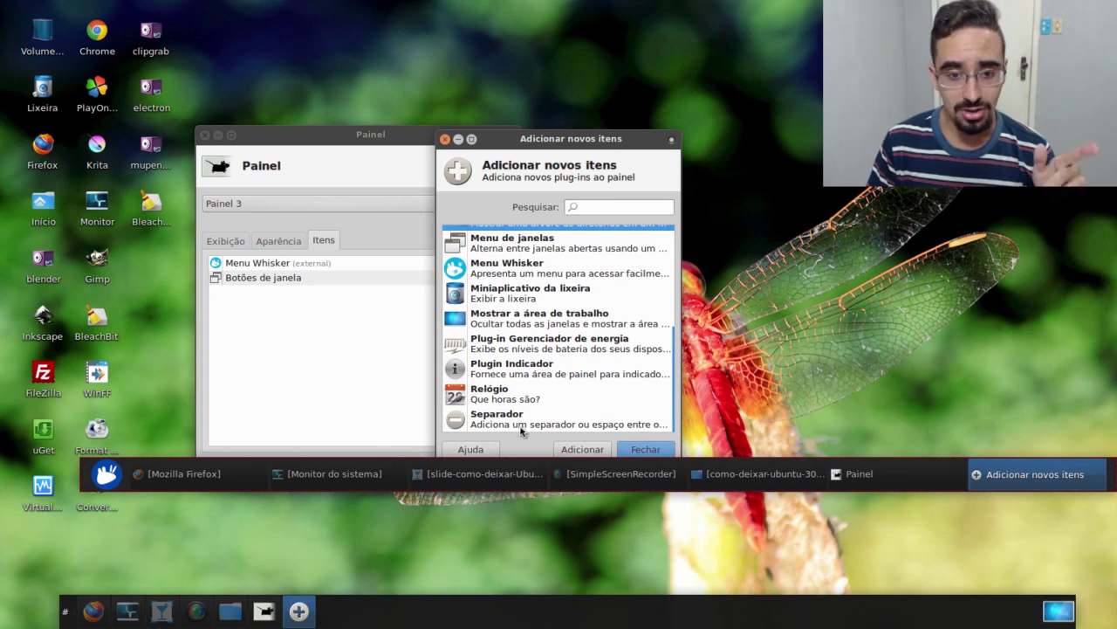
pyautogui.click(552, 424)
pyautogui.click(581, 449)
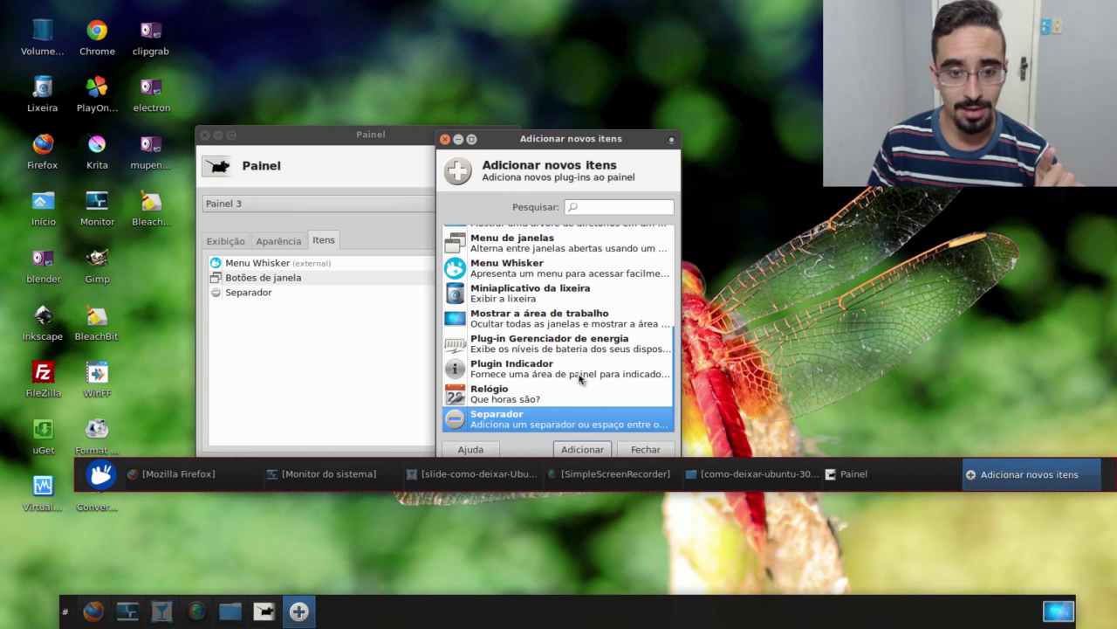
pyautogui.click(556, 329)
pyautogui.click(581, 449)
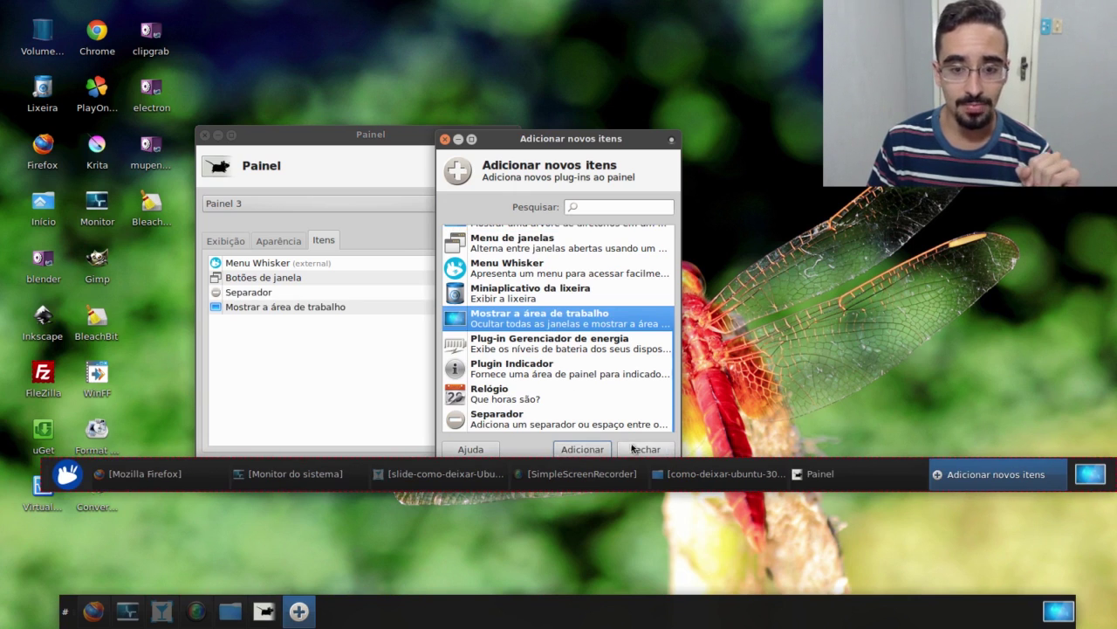
pyautogui.click(645, 448)
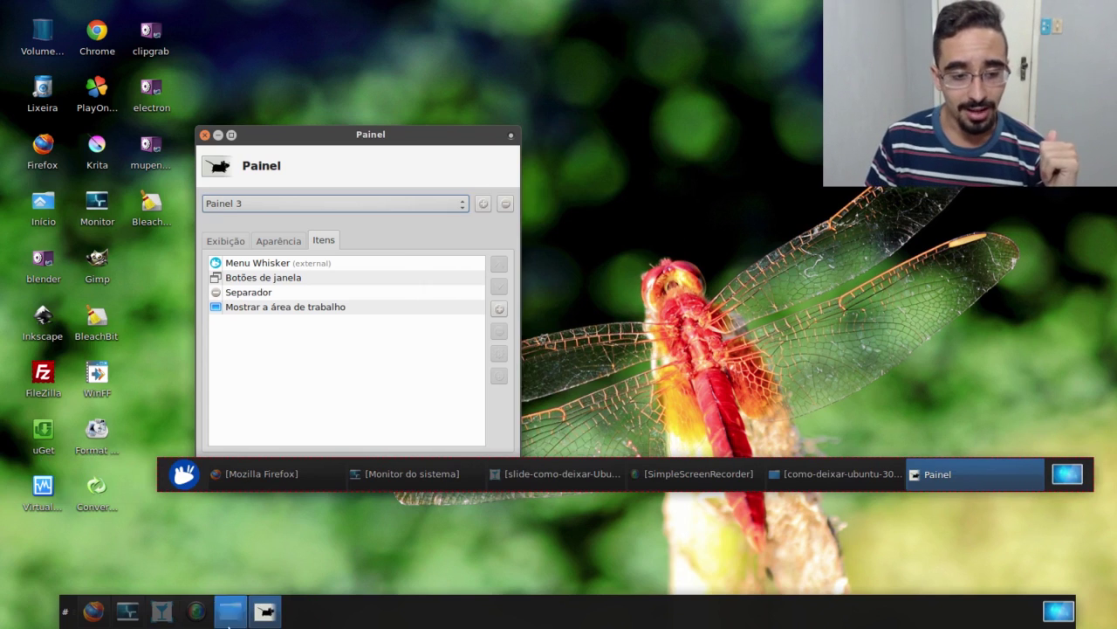
# Review the items of Painel 3, including the properties of its Botões de janela item
pyautogui.click(310, 264)
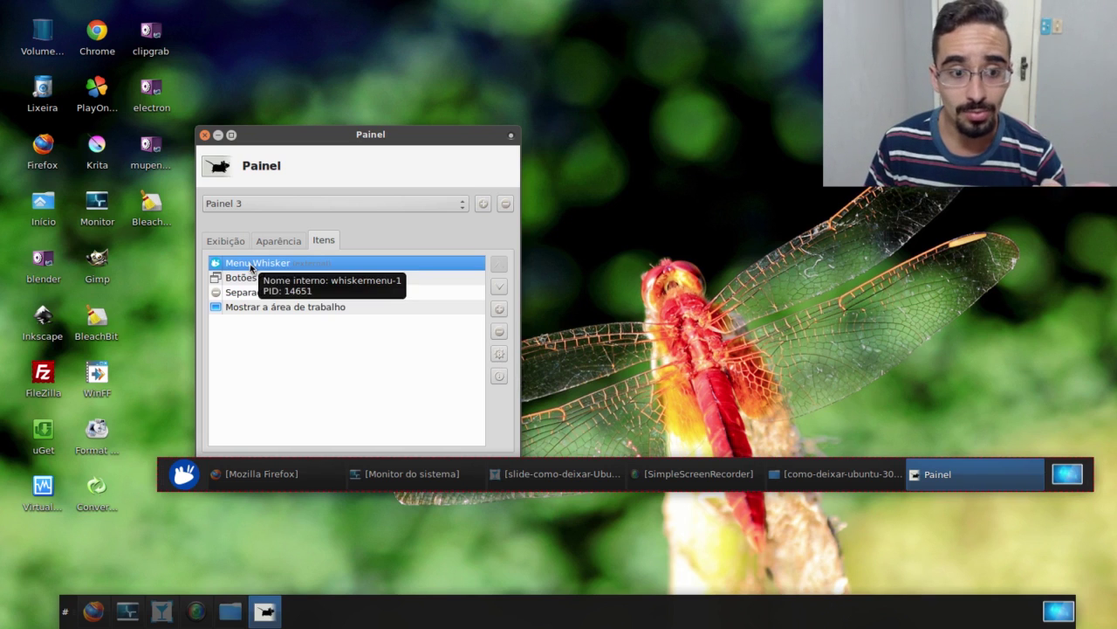
pyautogui.click(272, 279)
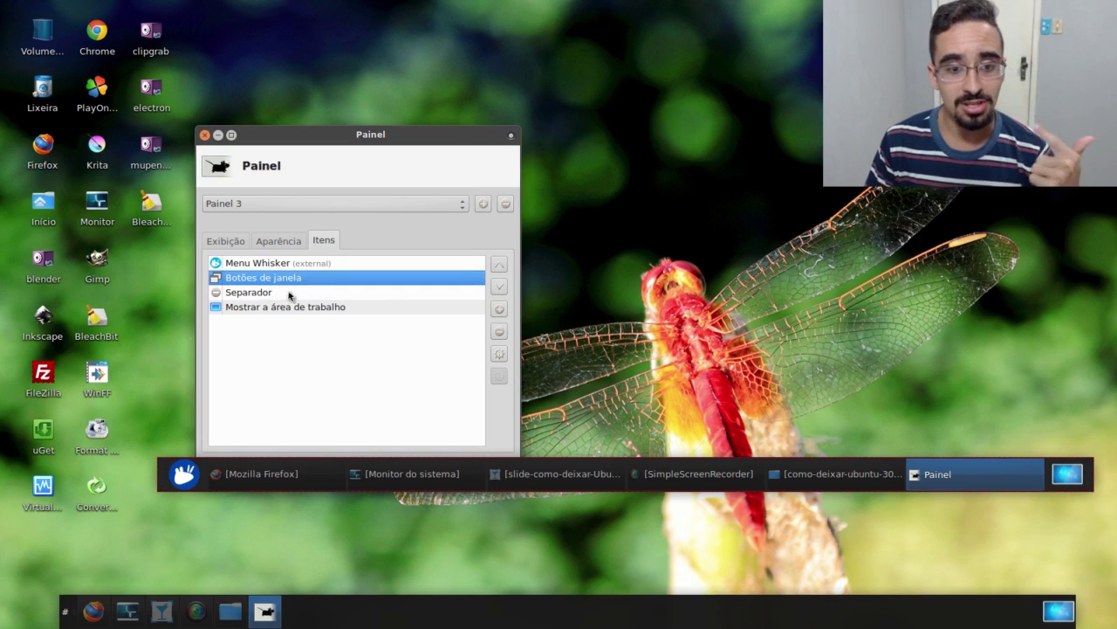
pyautogui.click(499, 354)
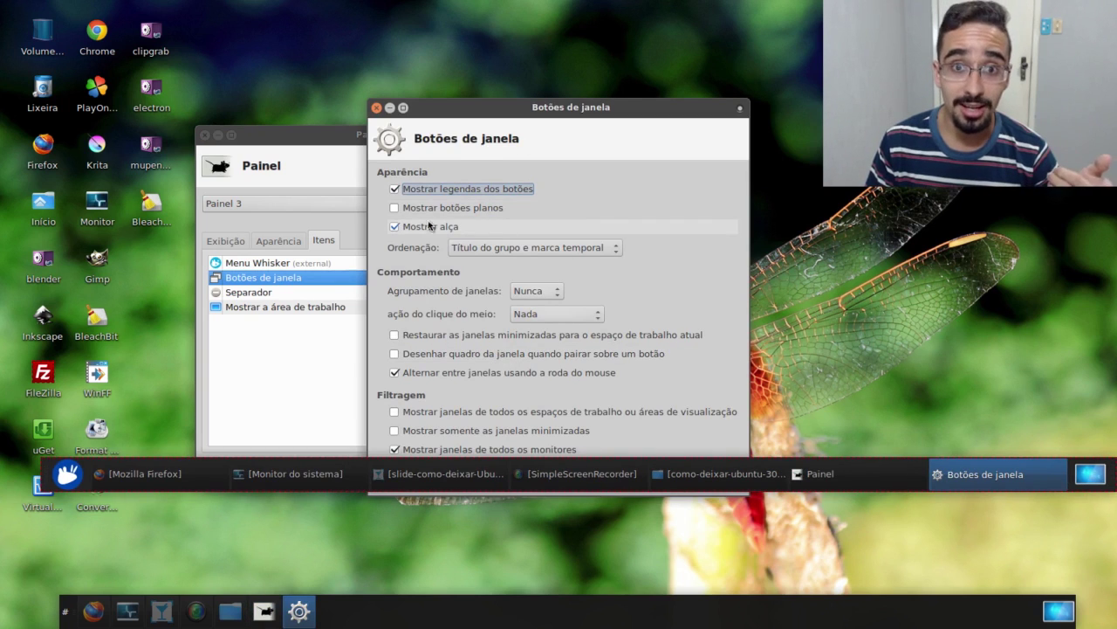
pyautogui.click(377, 108)
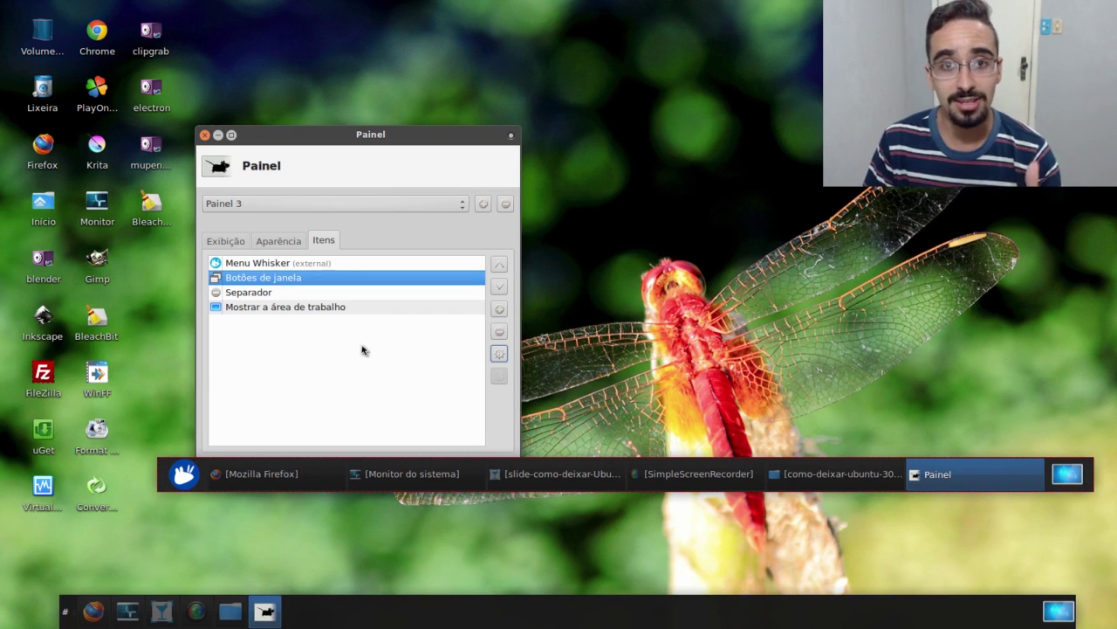
pyautogui.click(266, 295)
pyautogui.click(273, 307)
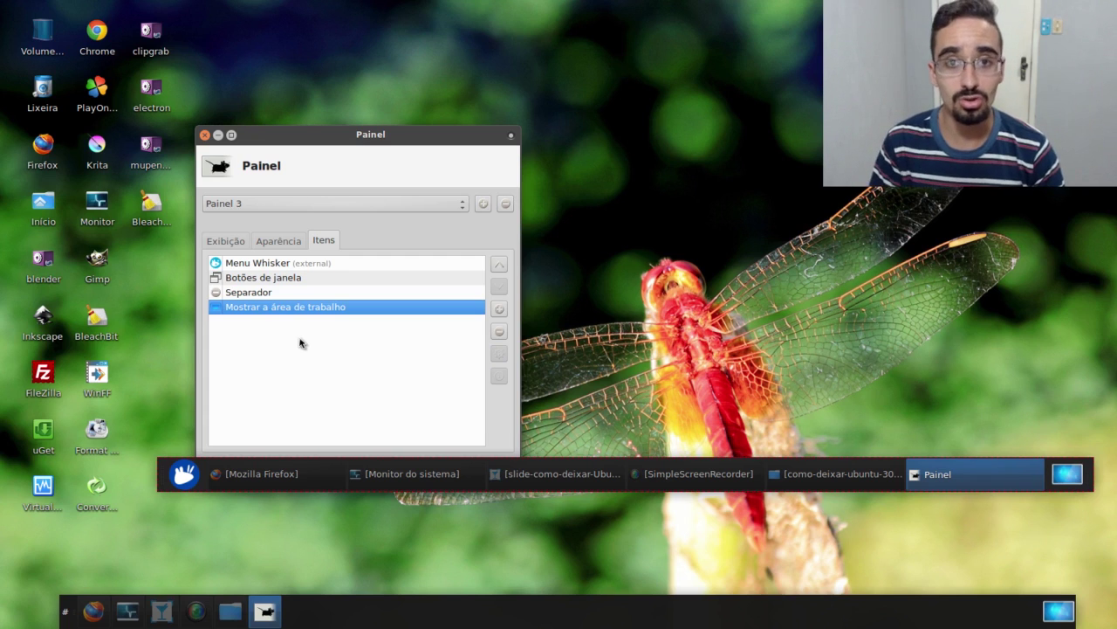
# Try the Vertical mode on Painel 3 and set its mode back to Horizontal
pyautogui.click(241, 241)
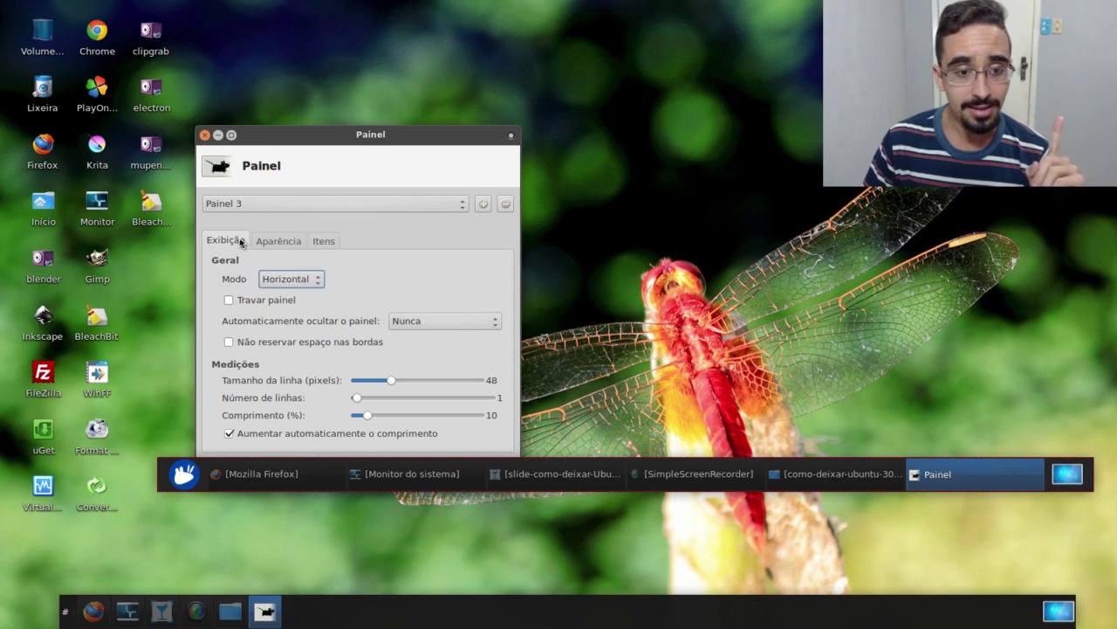
pyautogui.click(294, 281)
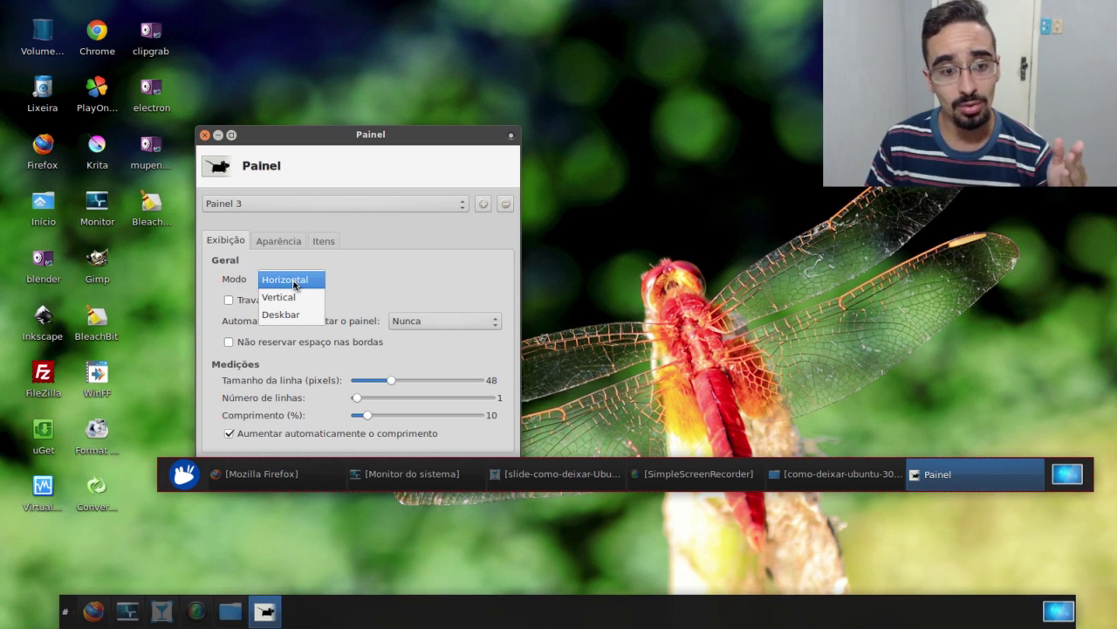
pyautogui.click(297, 297)
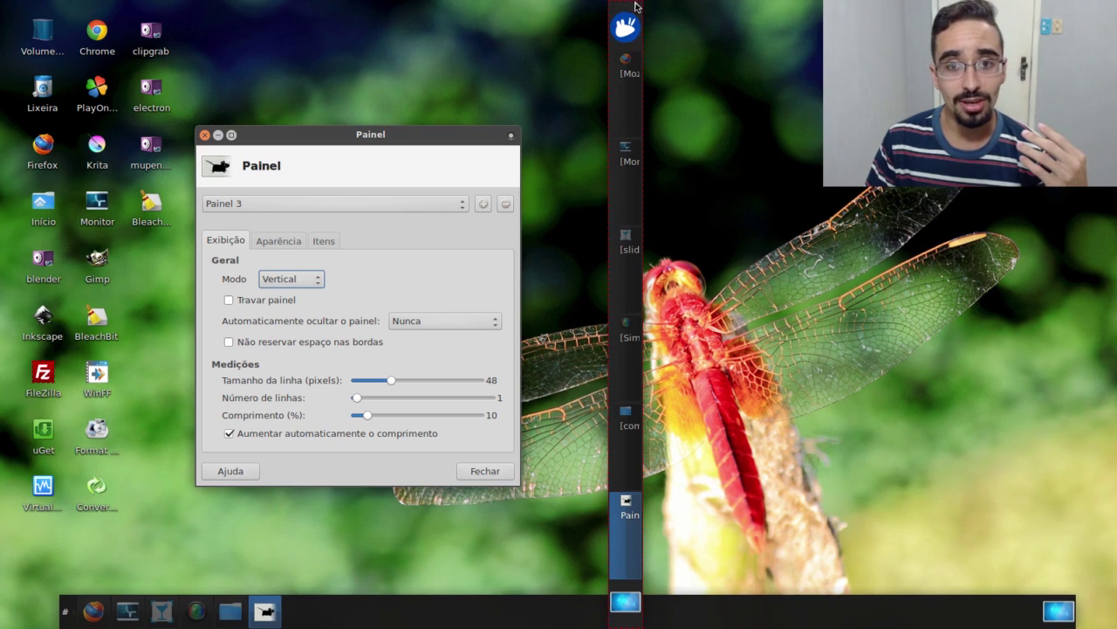
pyautogui.moveTo(625, 16); pyautogui.dragTo(620, 170)
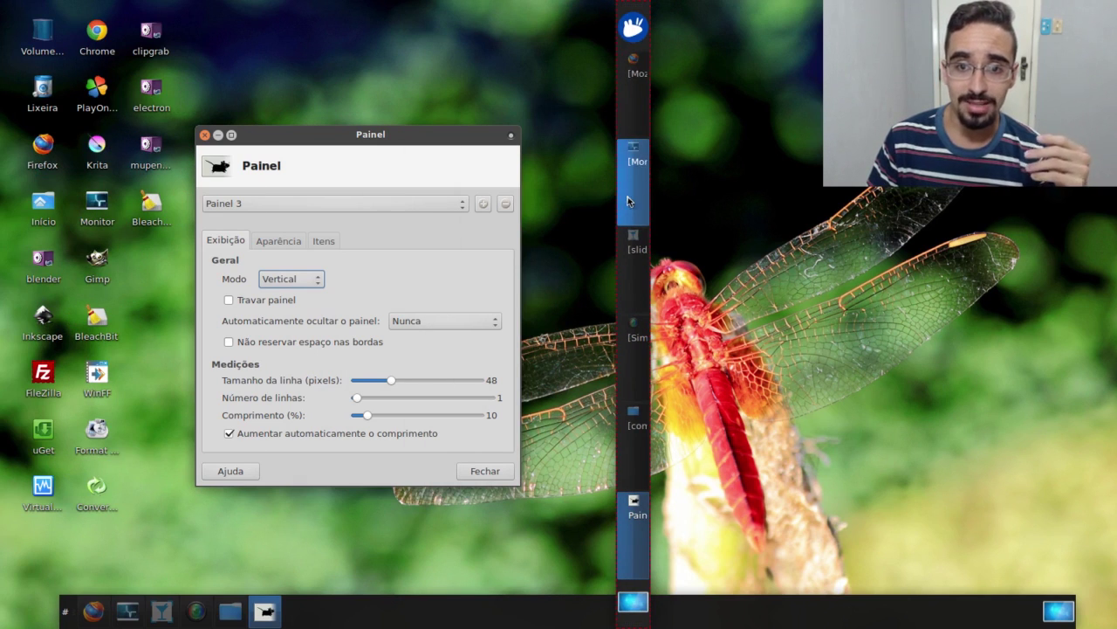
pyautogui.click(317, 279)
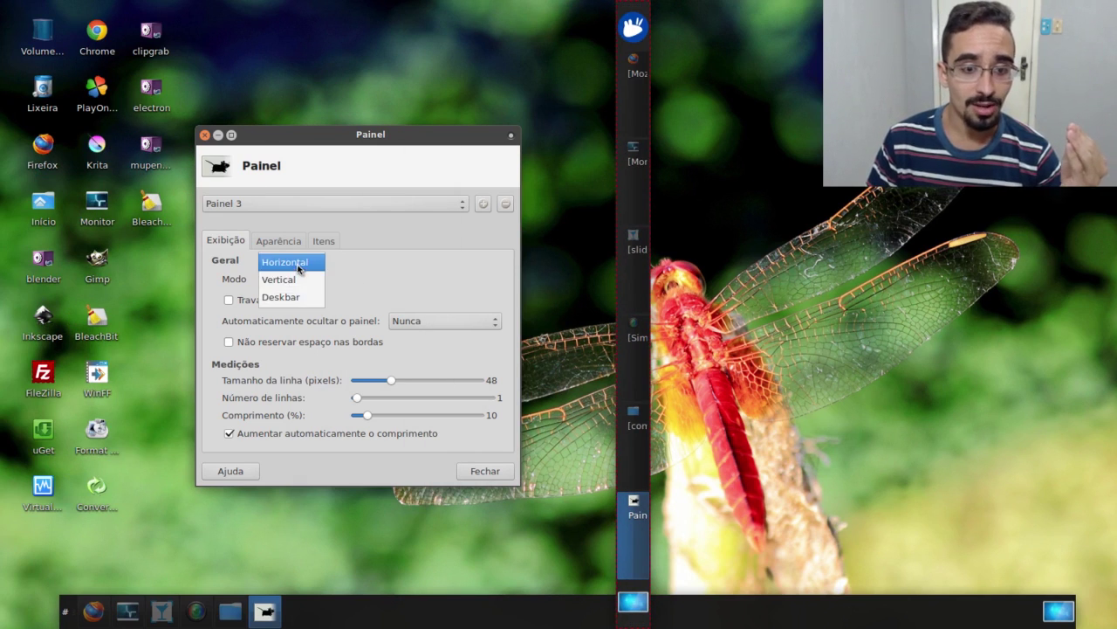
pyautogui.click(288, 259)
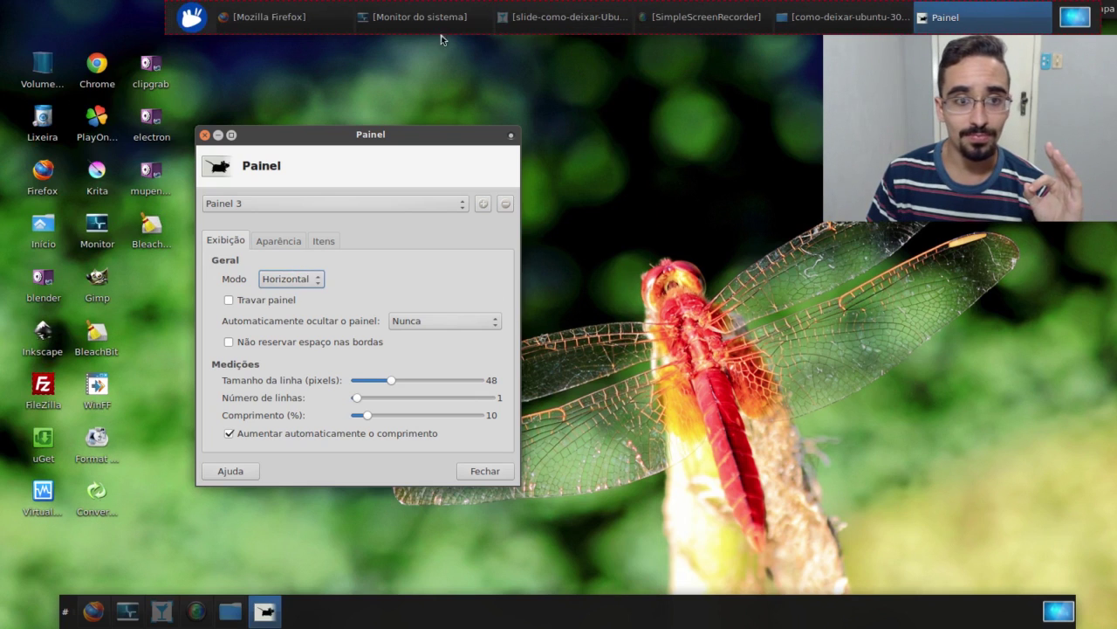
# Move Painel 3 to just above the panel at the screen's bottom edge, checking Painel 2's display settings for reference
pyautogui.moveTo(166, 26); pyautogui.dragTo(314, 563)
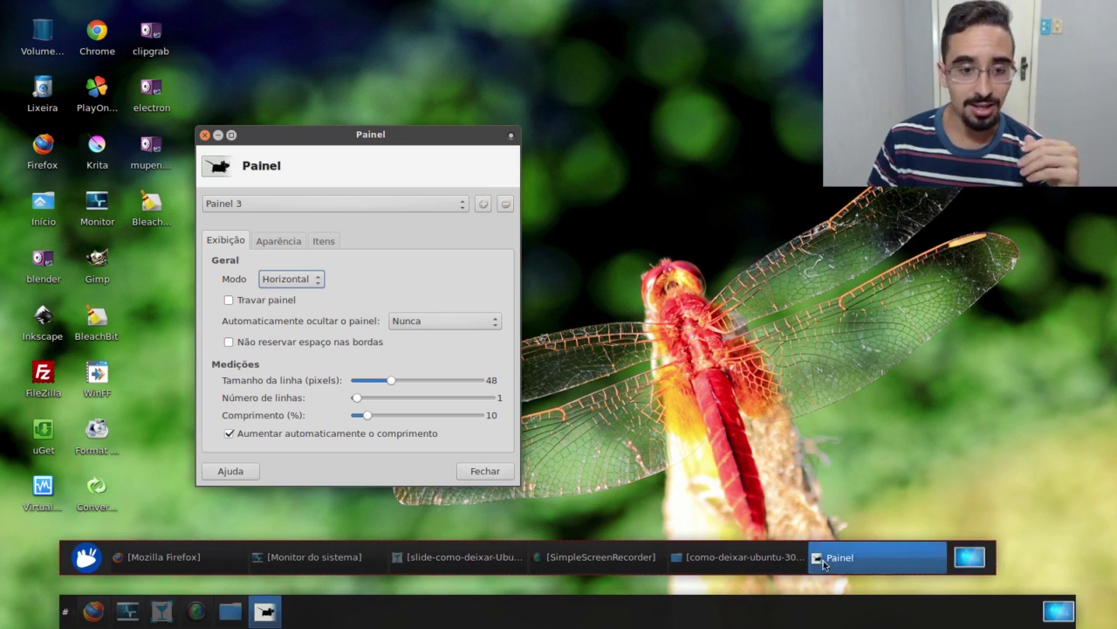
pyautogui.click(332, 203)
pyautogui.click(332, 184)
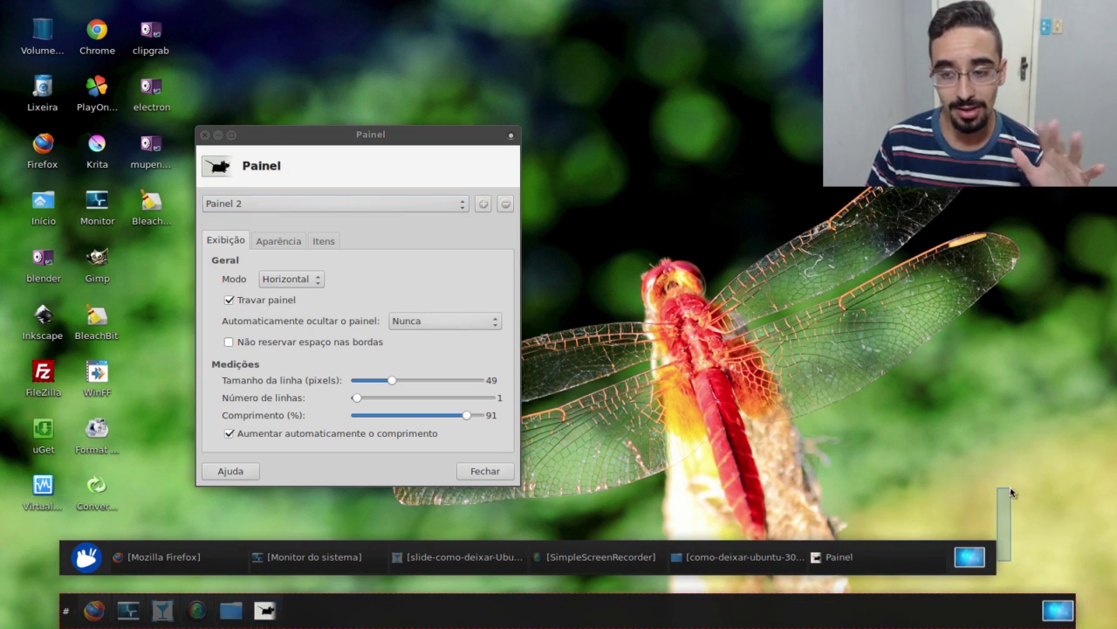
pyautogui.moveTo(993, 559)
pyautogui.mouseDown()
pyautogui.moveTo(1012, 469)
pyautogui.moveTo(996, 540)
pyautogui.mouseUp()
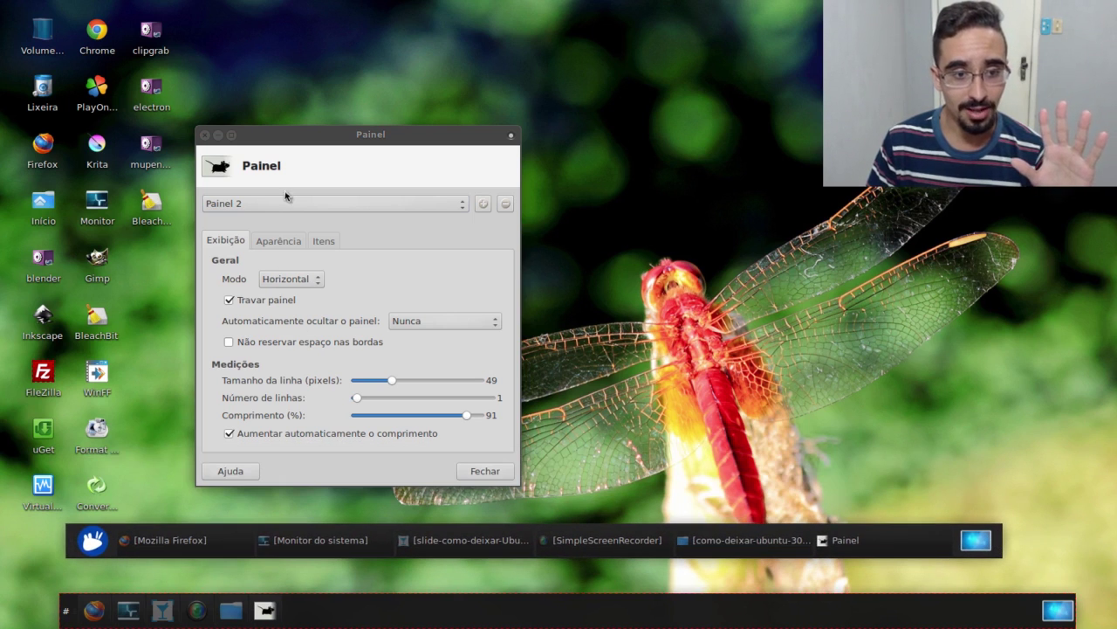
# Return to Painel 3 and lock it in place with Travar painel
pyautogui.click(287, 200)
pyautogui.click(282, 221)
pyautogui.click(249, 300)
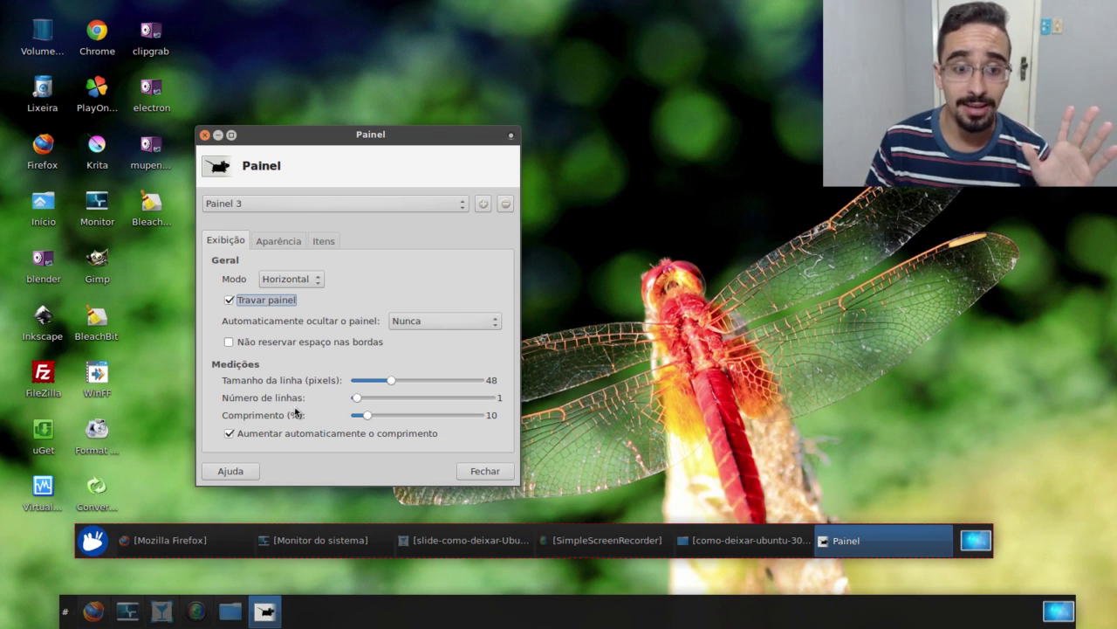
# Match Painel 3 to the measurements of Painel 2 by setting its line size to 49 pixels and its length to 91%
pyautogui.click(271, 203)
pyautogui.click(271, 184)
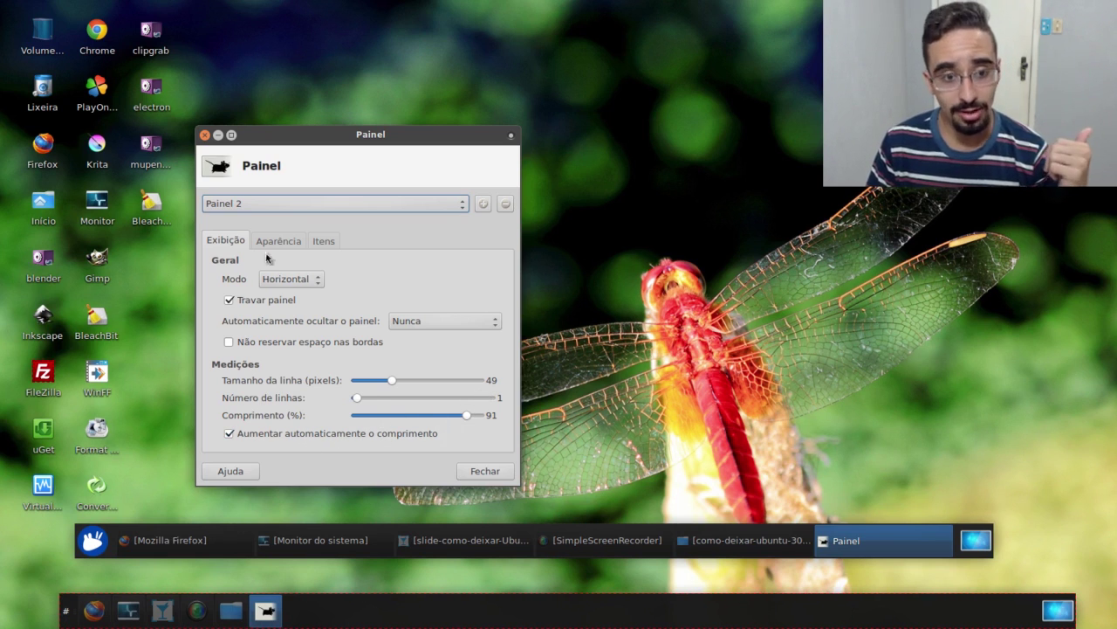
pyautogui.click(321, 203)
pyautogui.click(311, 221)
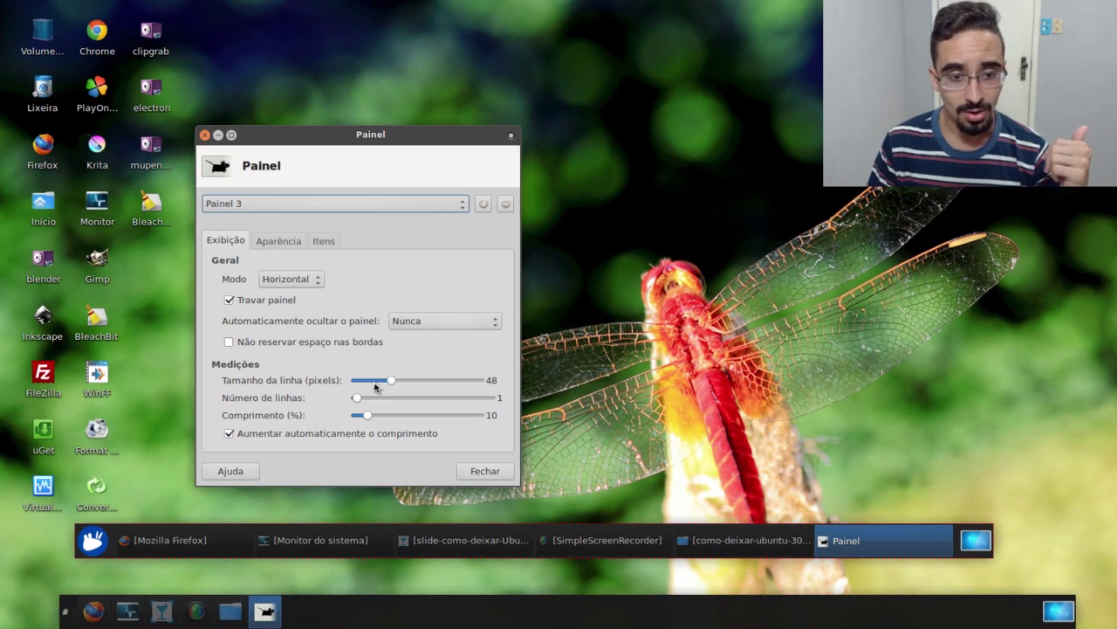
pyautogui.moveTo(389, 382)
pyautogui.mouseDown()
pyautogui.moveTo(445, 383)
pyautogui.moveTo(391, 383)
pyautogui.mouseUp()
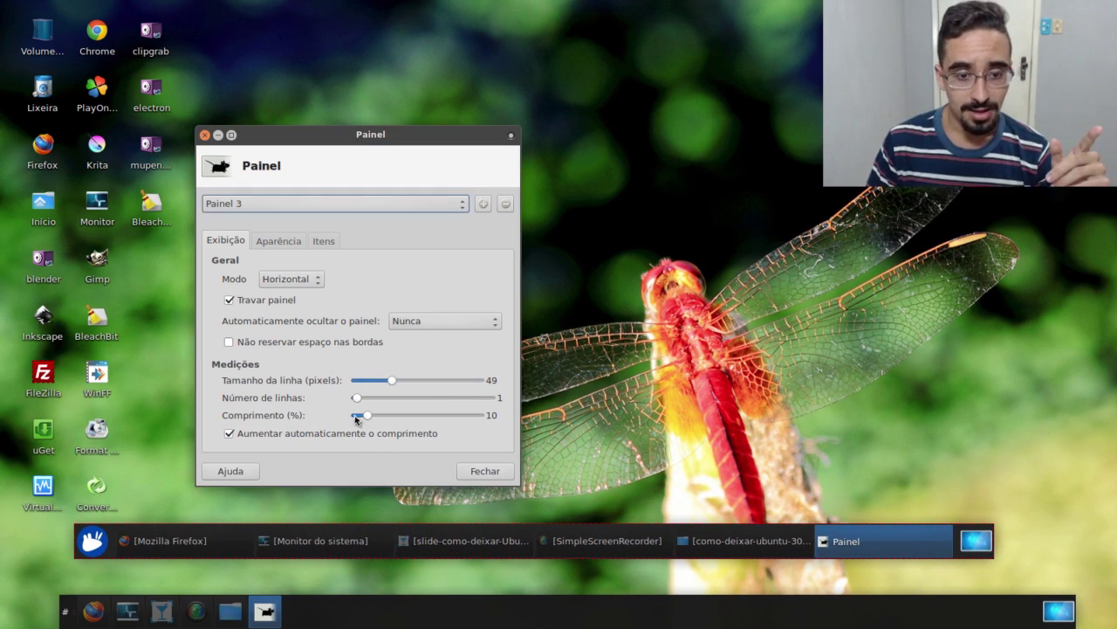
pyautogui.moveTo(365, 422); pyautogui.dragTo(461, 424)
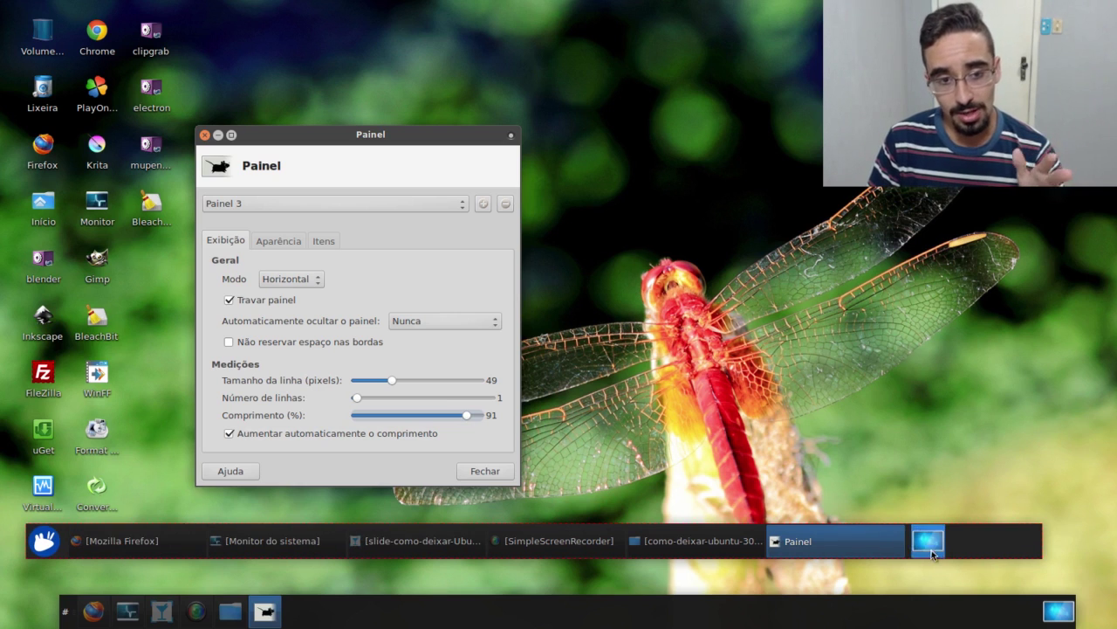
# Using Painel 2's Botões de janela settings as reference, turn off Mostrar legendas dos botões for the same item in Painel 3
pyautogui.click(323, 242)
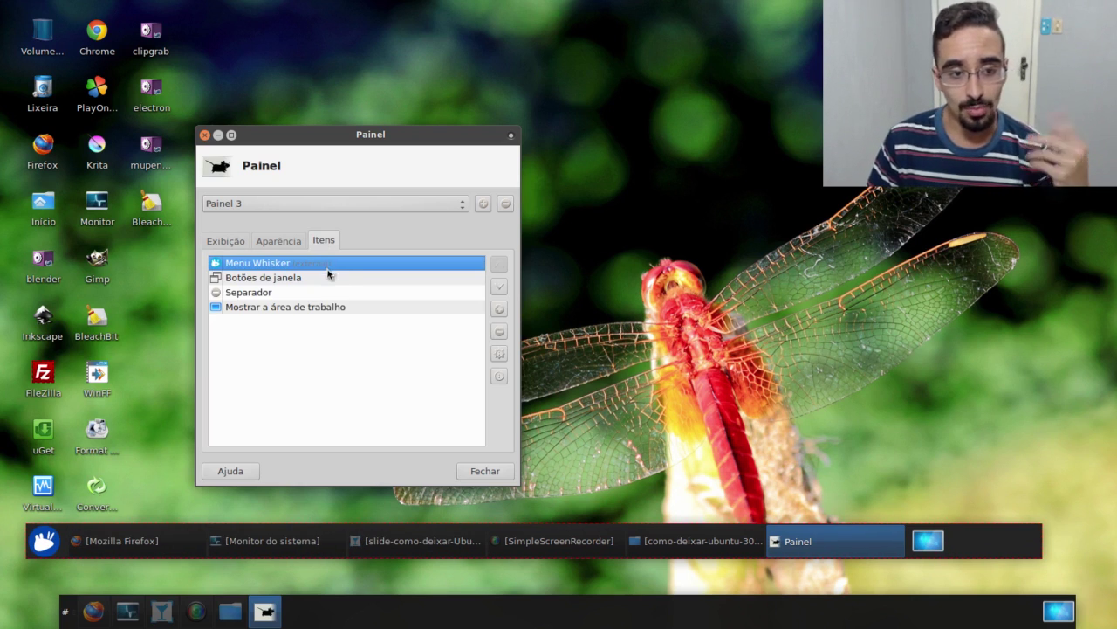
pyautogui.click(300, 283)
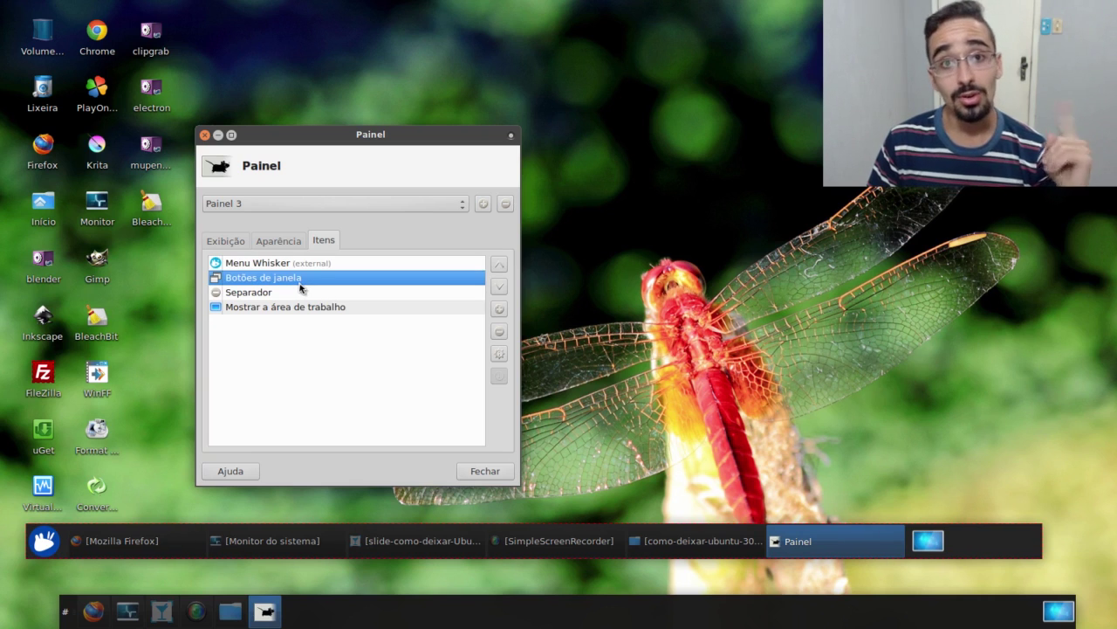
pyautogui.click(319, 201)
pyautogui.click(318, 185)
pyautogui.click(334, 277)
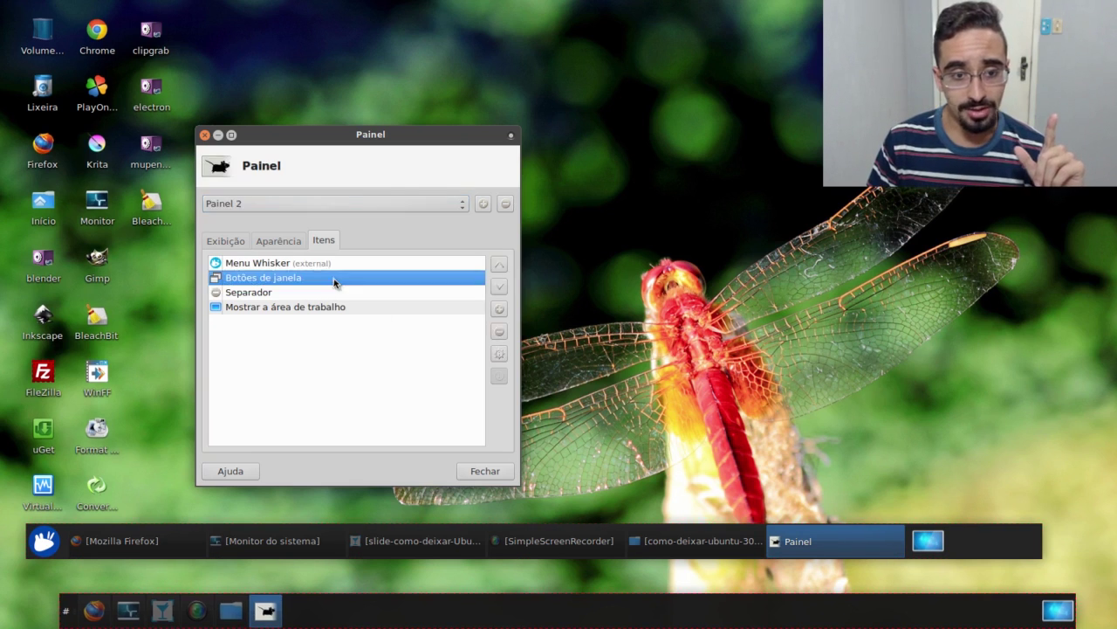
pyautogui.click(503, 354)
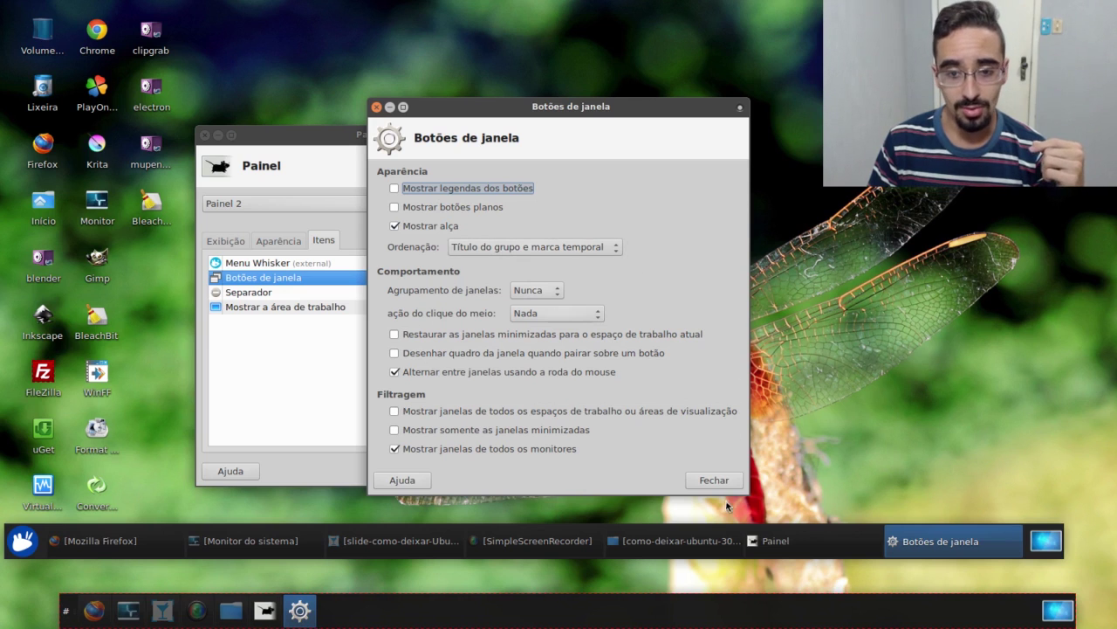
pyautogui.click(479, 188)
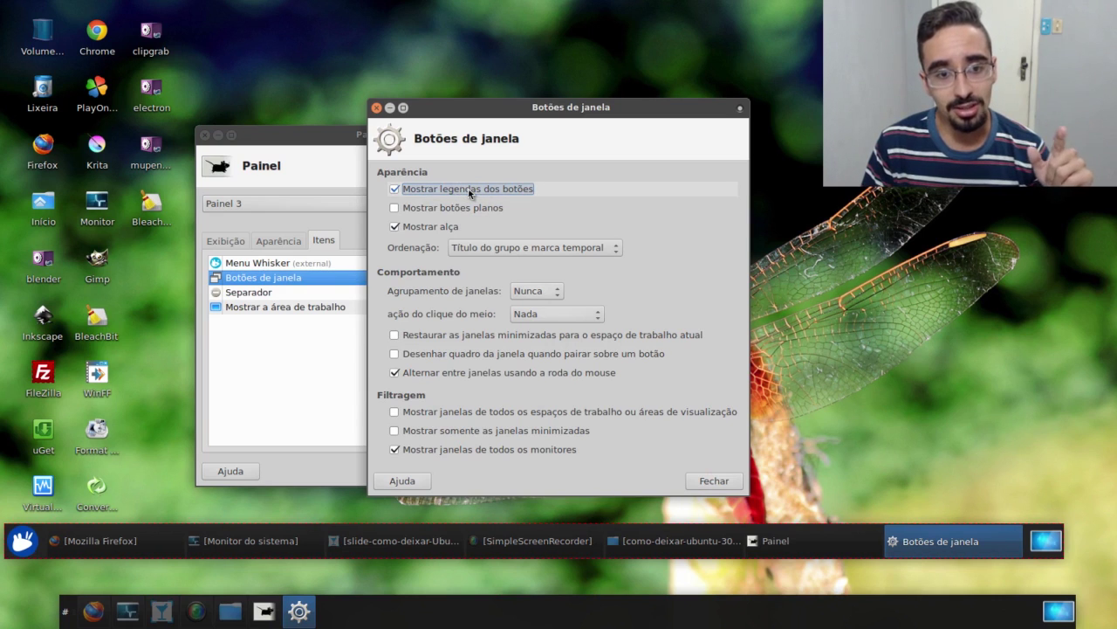
pyautogui.click(469, 190)
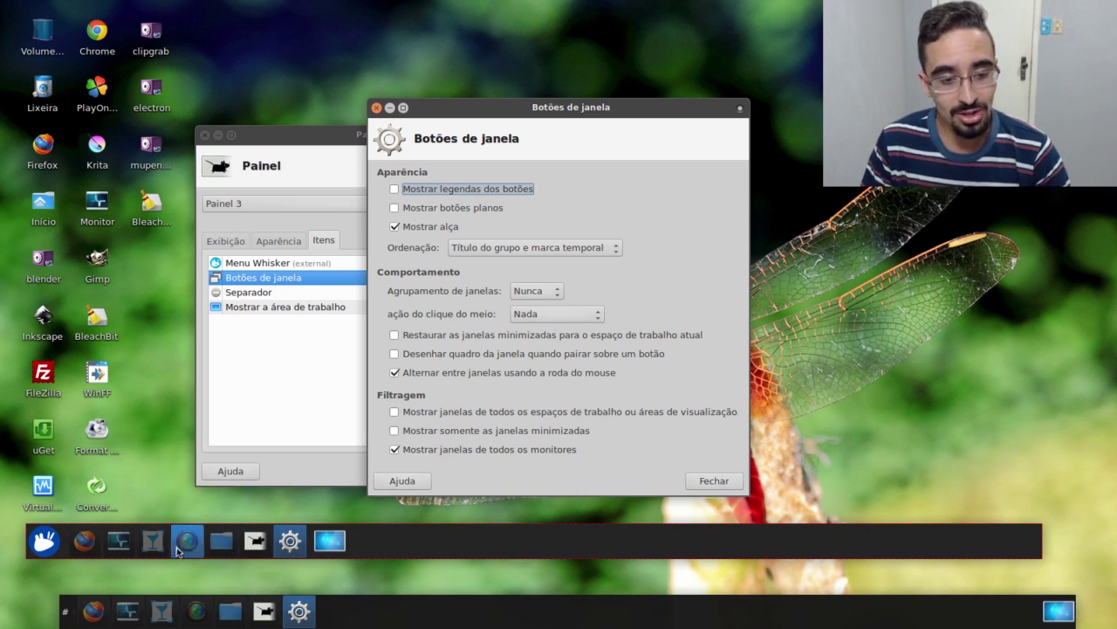
pyautogui.press('Escape')
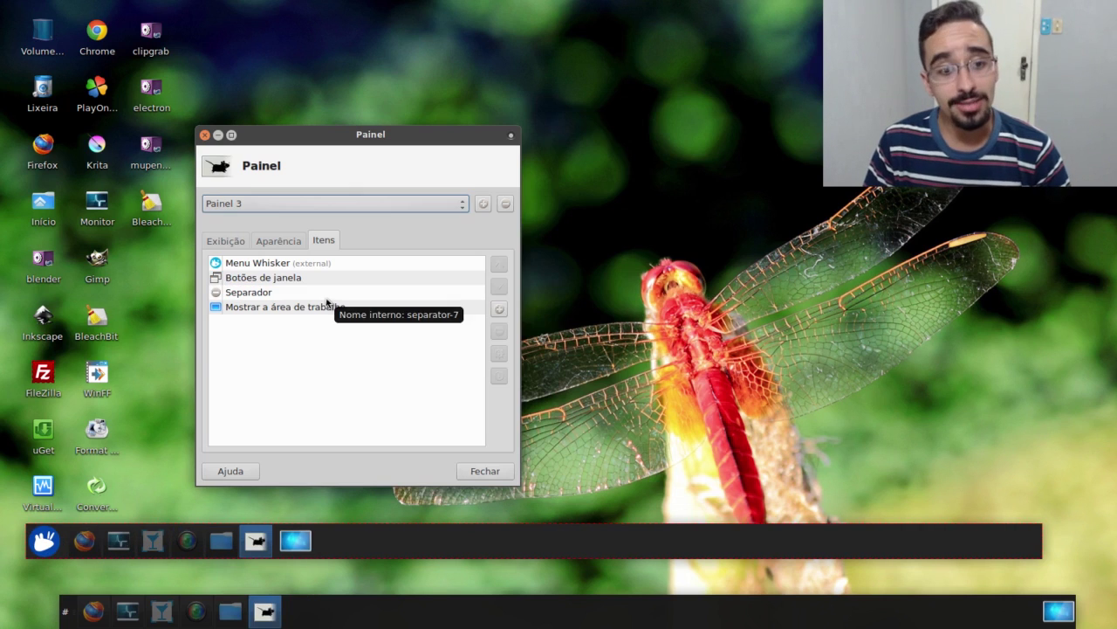
# Enable Expandir for Painel 3's Separador item and set its style to Transparente
pyautogui.doubleClick(325, 293)
pyautogui.click(579, 309)
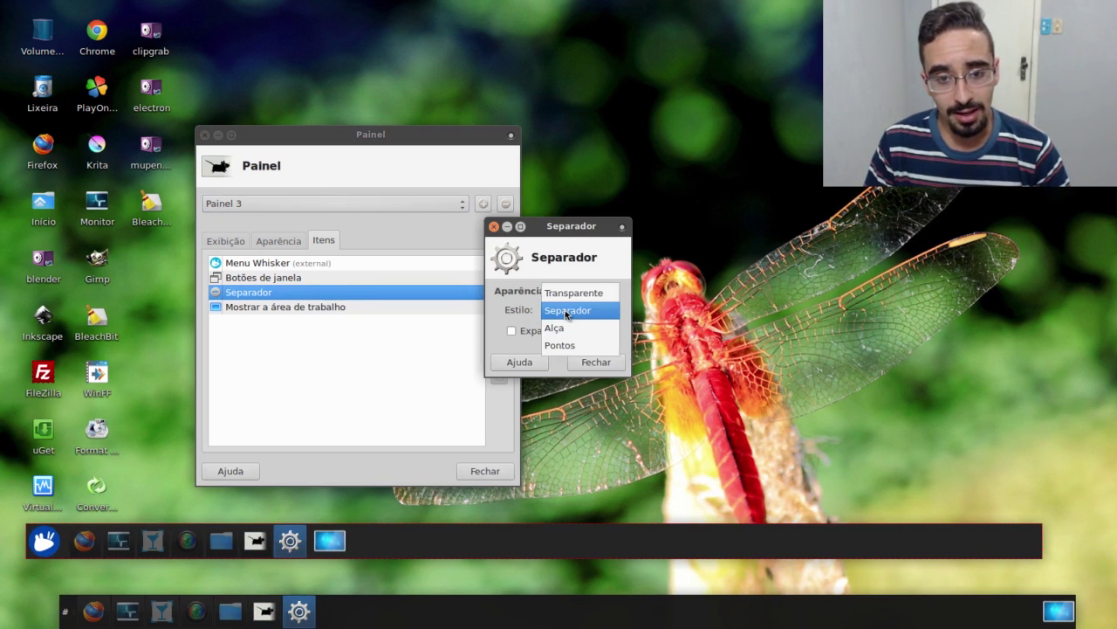
pyautogui.click(576, 309)
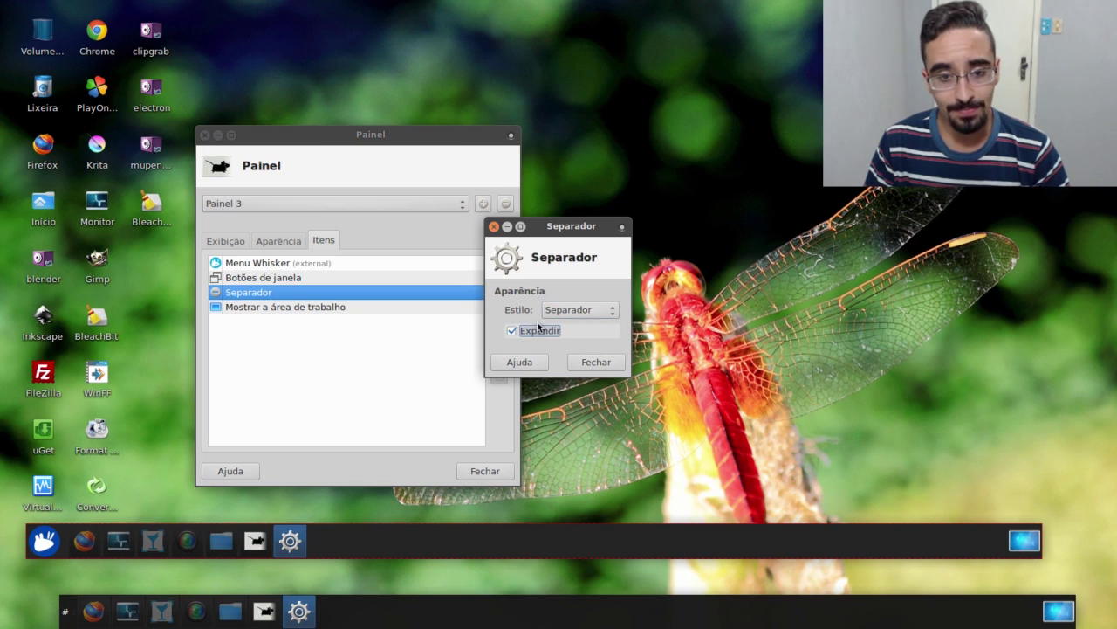
pyautogui.click(538, 332)
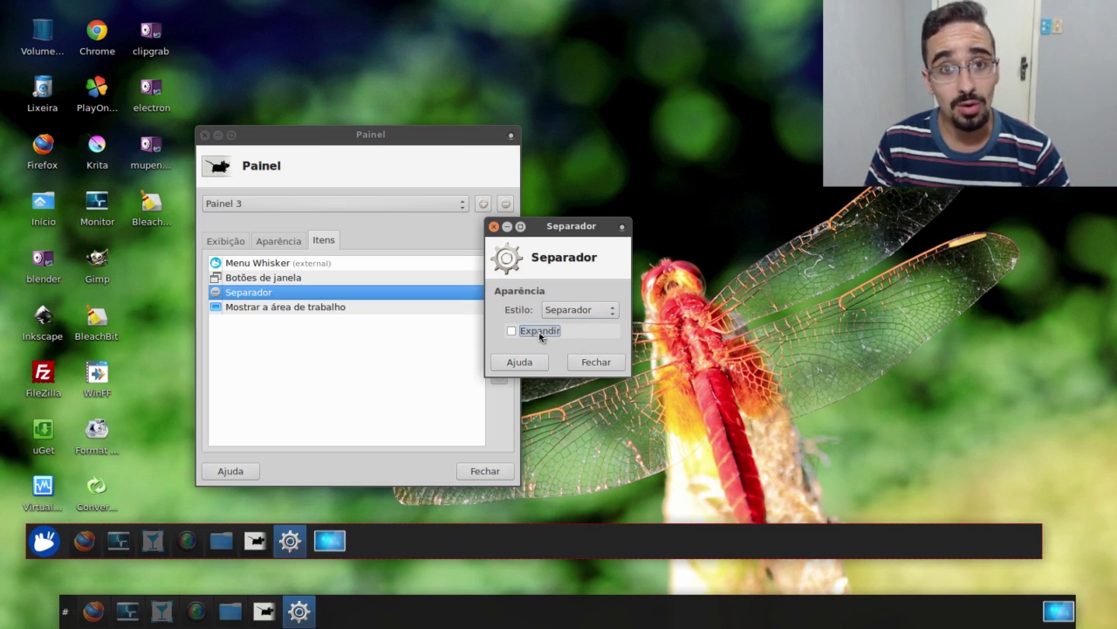
pyautogui.click(539, 332)
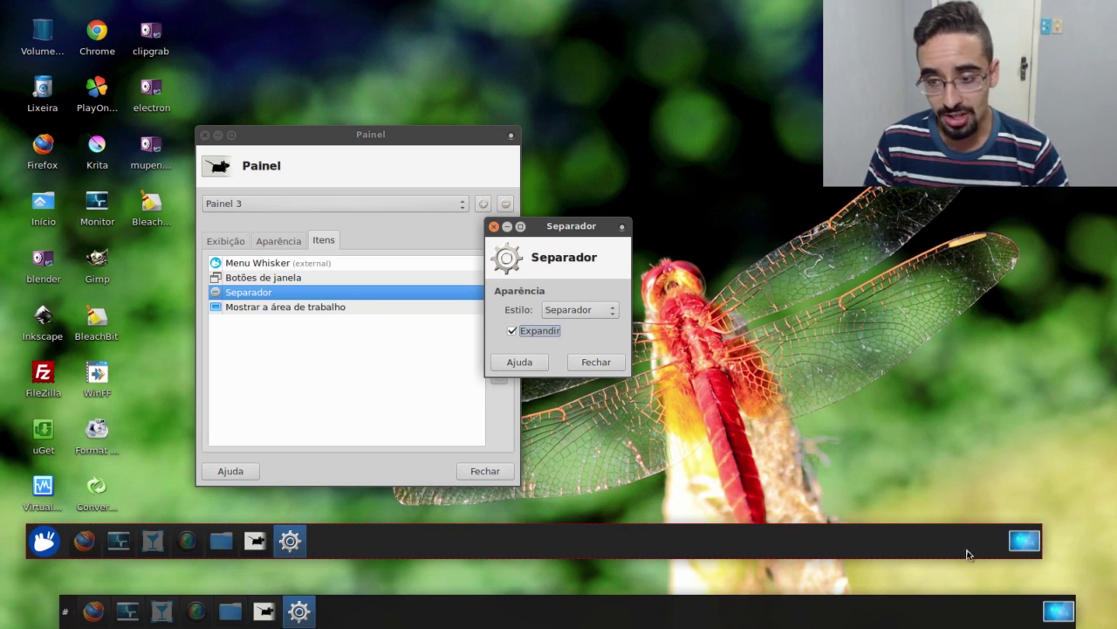
pyautogui.click(564, 311)
pyautogui.click(578, 294)
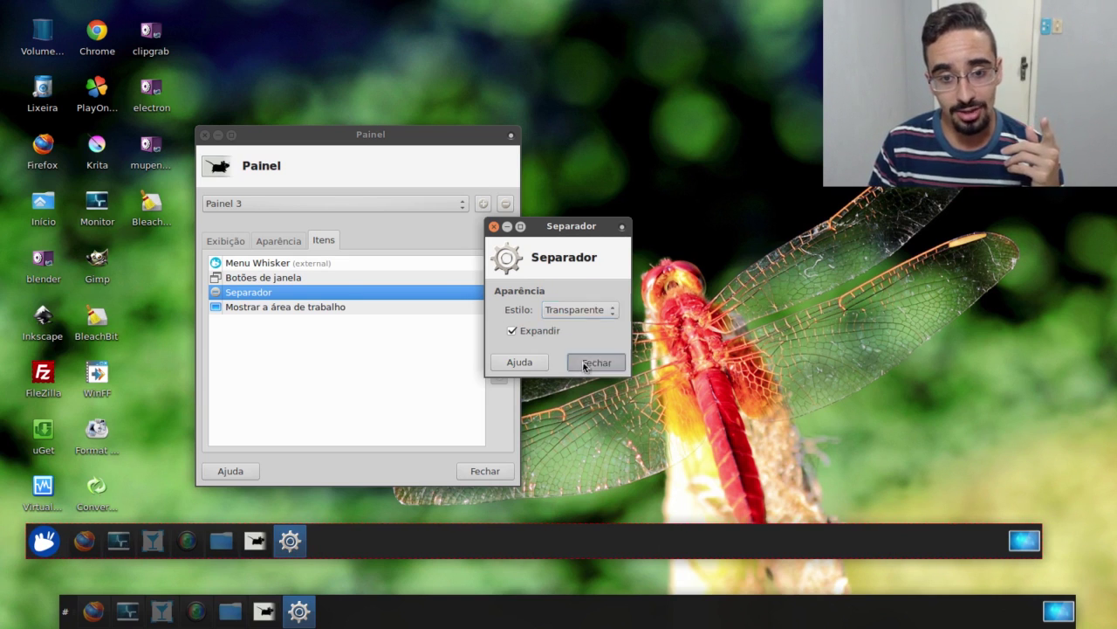
pyautogui.click(585, 366)
# Set the title of Painel 3's Menu Whisker button to #, leaving its display option at Ícone
pyautogui.click(316, 262)
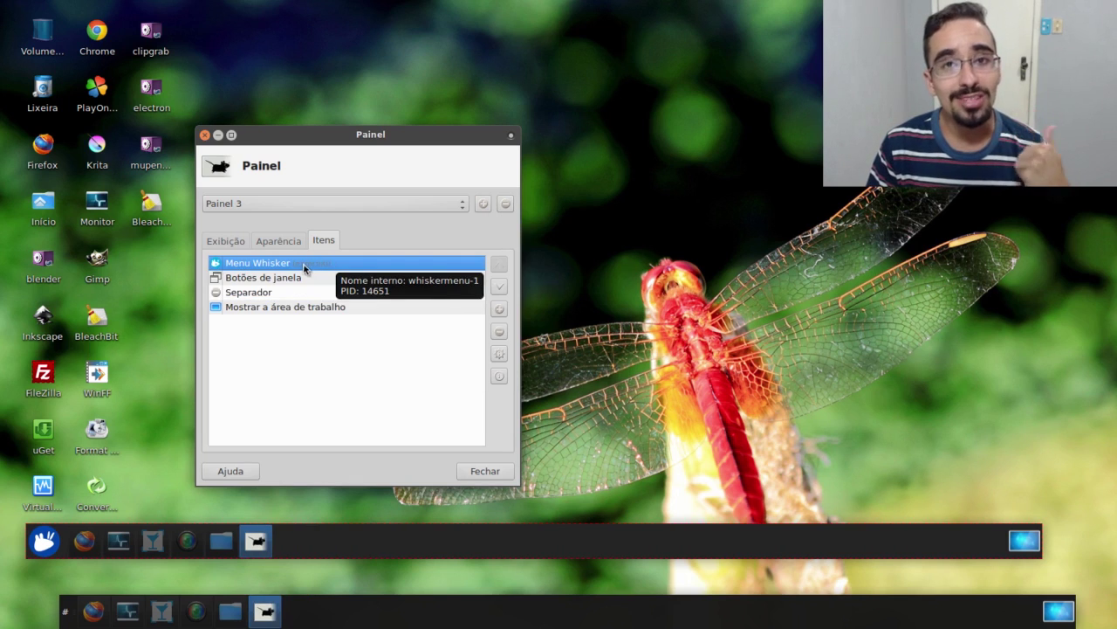
pyautogui.click(500, 353)
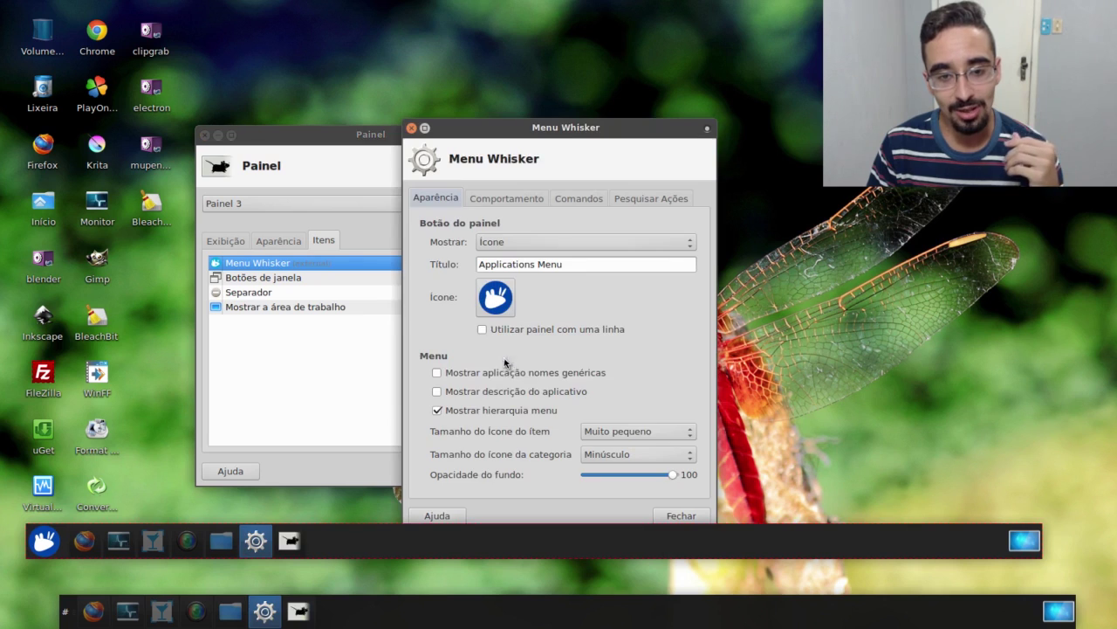
pyautogui.tripleClick(575, 265)
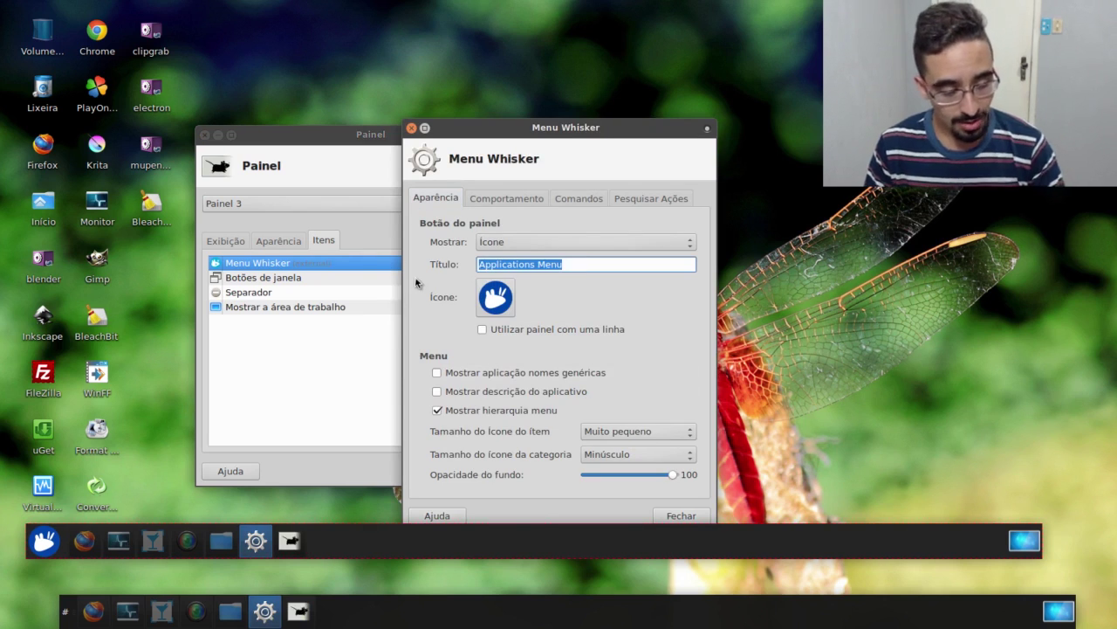
pyautogui.write('#')
pyautogui.click(530, 243)
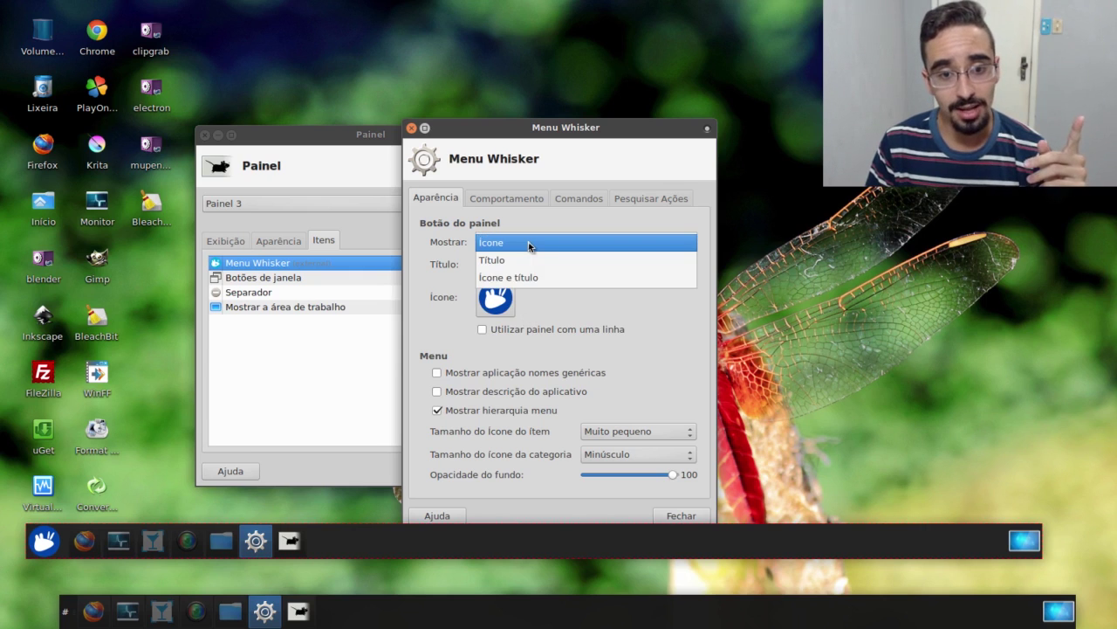
pyautogui.click(529, 244)
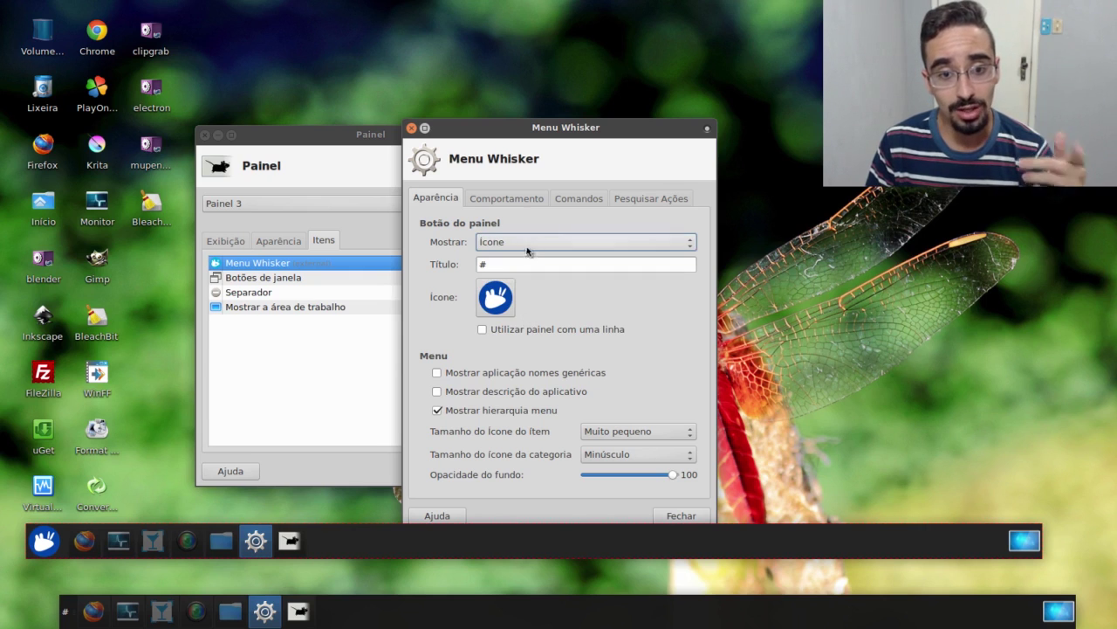
# Change the Menu Whisker button's icon to blender-32x32 from the uncategorized icons and try the button on the panel
pyautogui.click(498, 306)
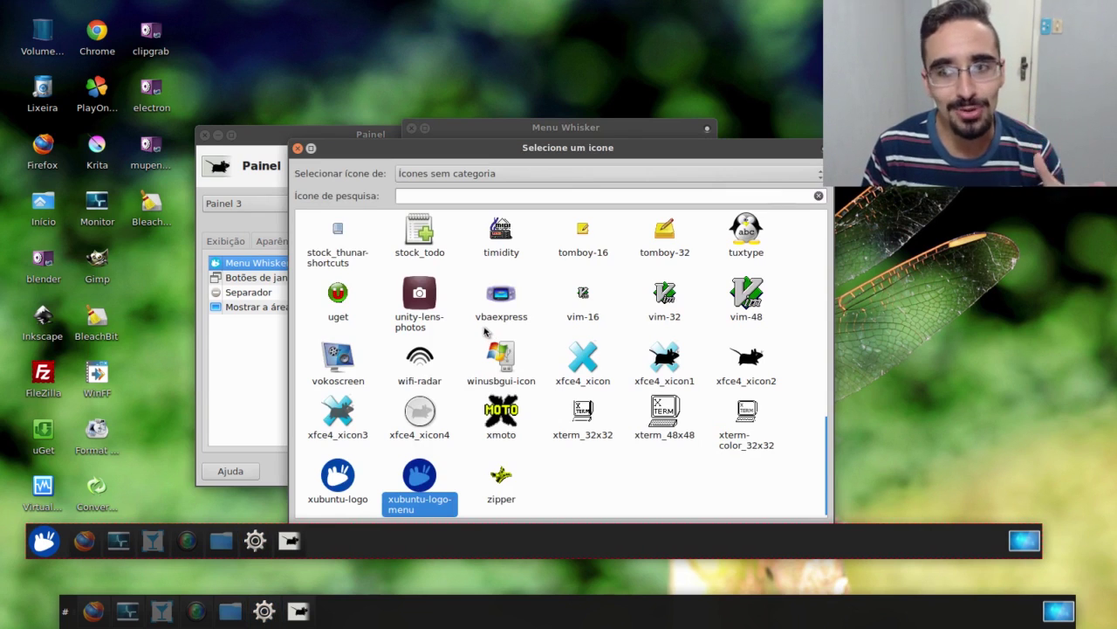
pyautogui.scroll(15, 498, 349)
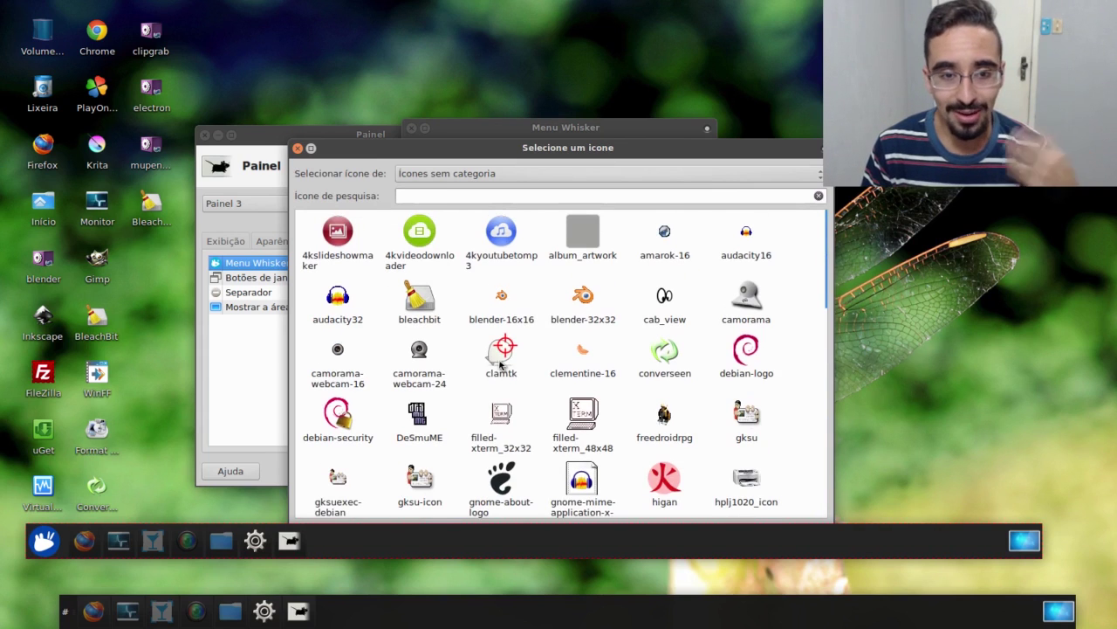
pyautogui.click(593, 297)
pyautogui.moveTo(608, 150); pyautogui.dragTo(525, 83)
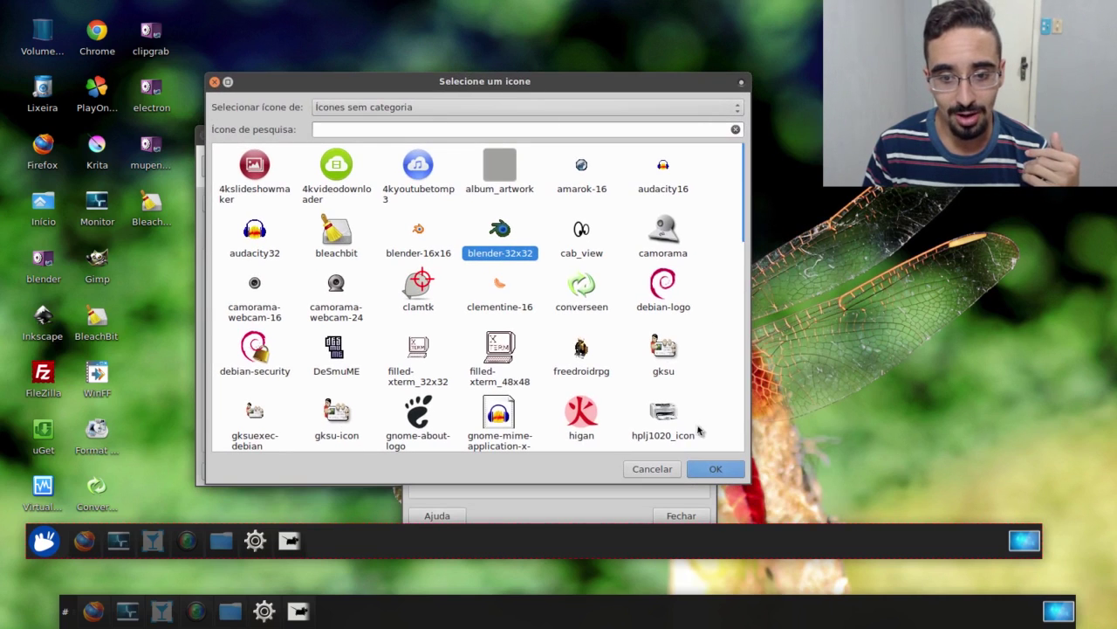
pyautogui.click(709, 469)
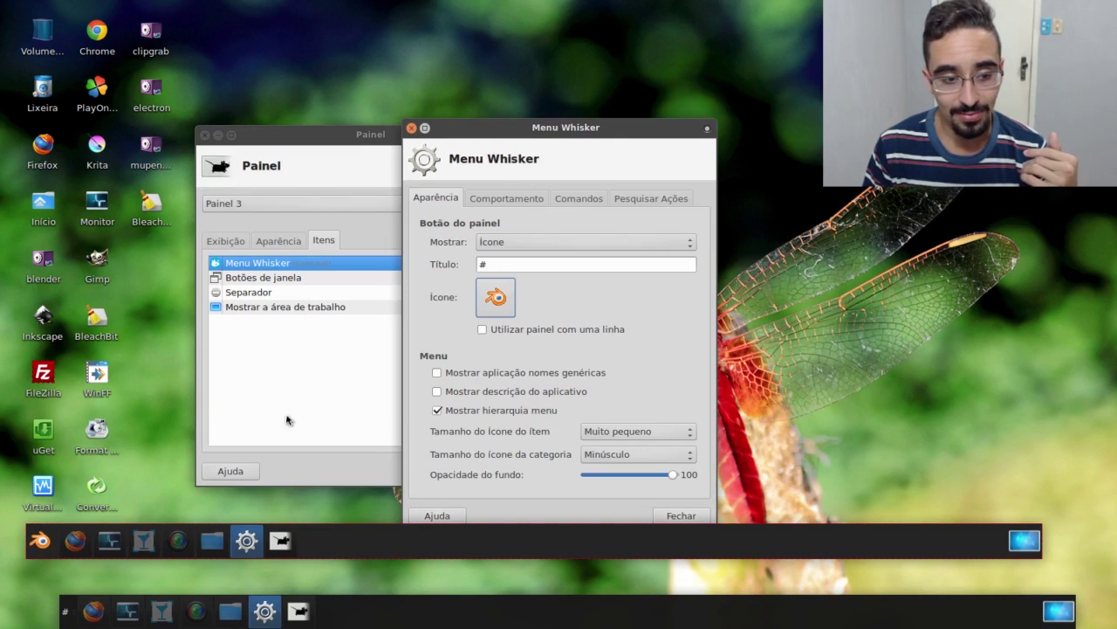
pyautogui.click(41, 541)
pyautogui.click(41, 541)
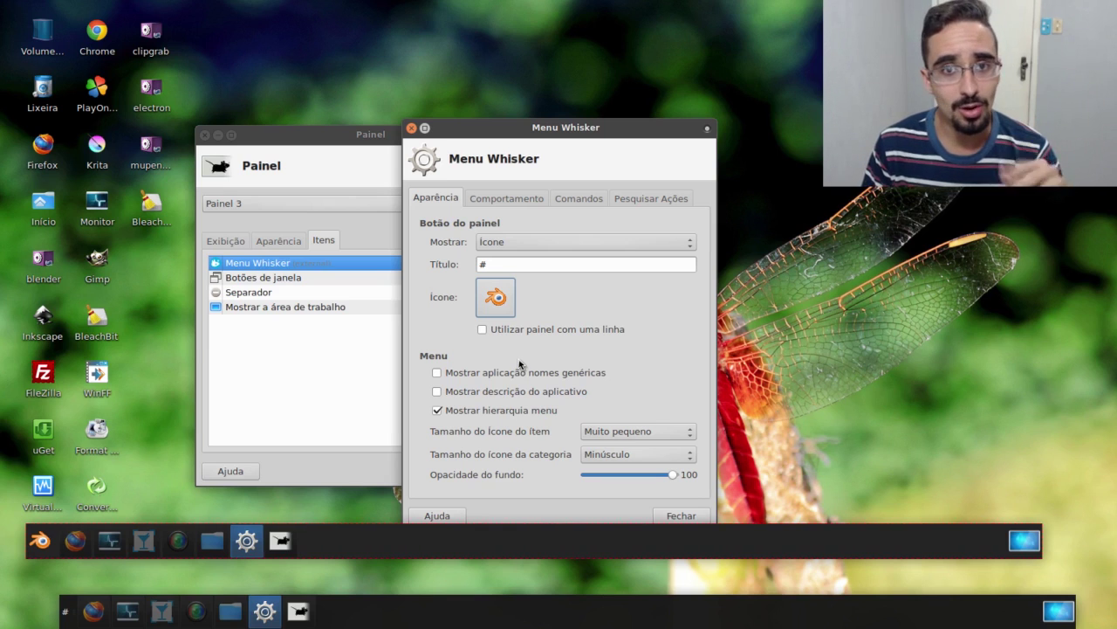
pyautogui.click(496, 308)
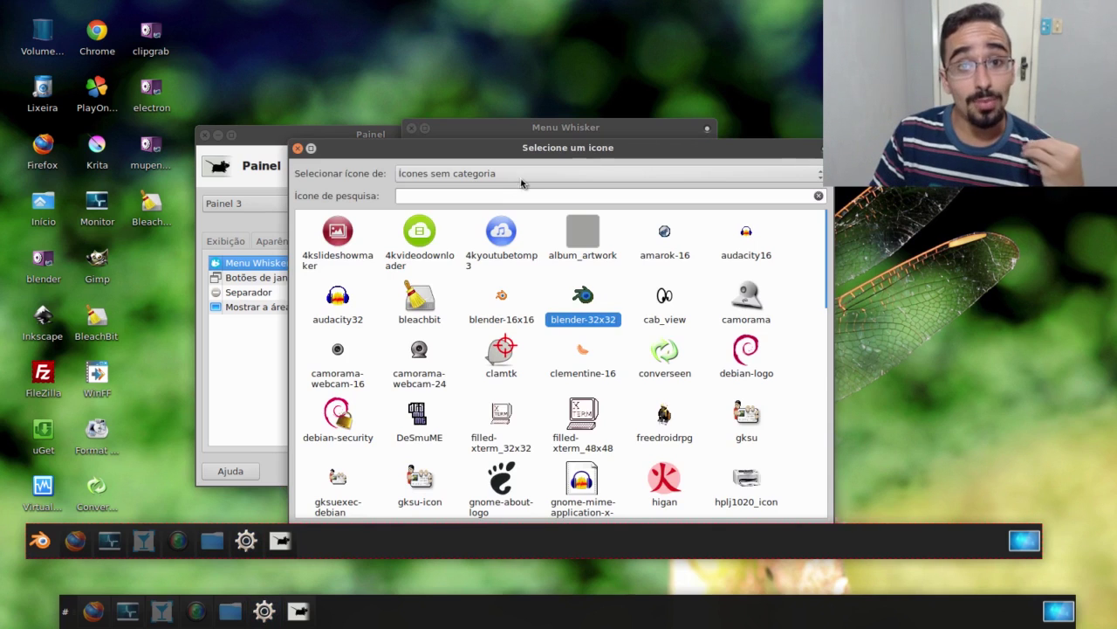
pyautogui.click(493, 178)
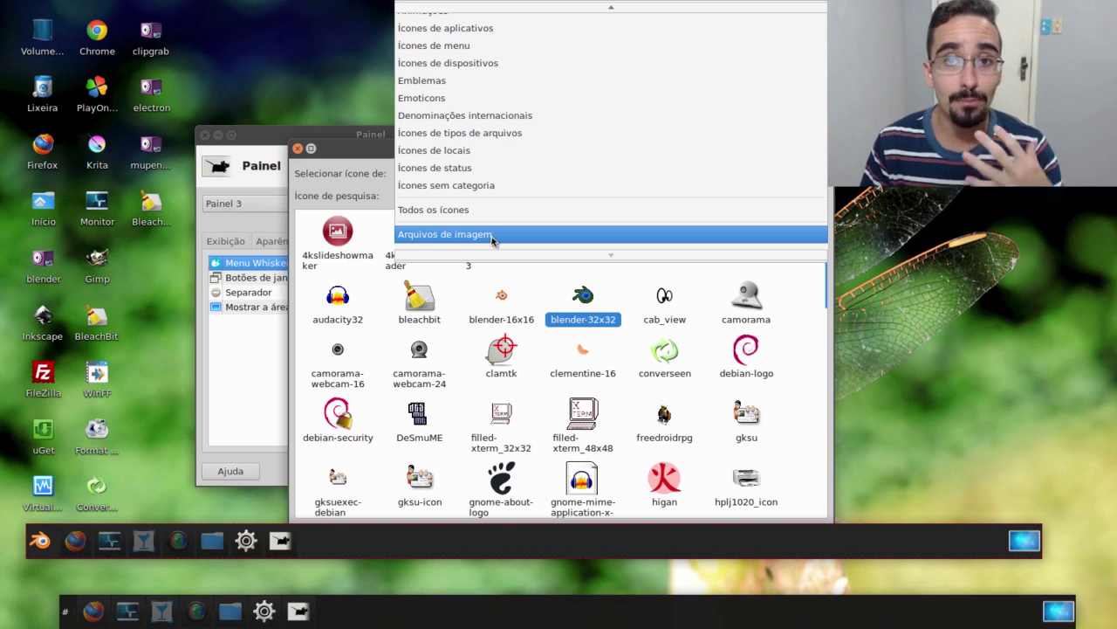
pyautogui.press('Return')
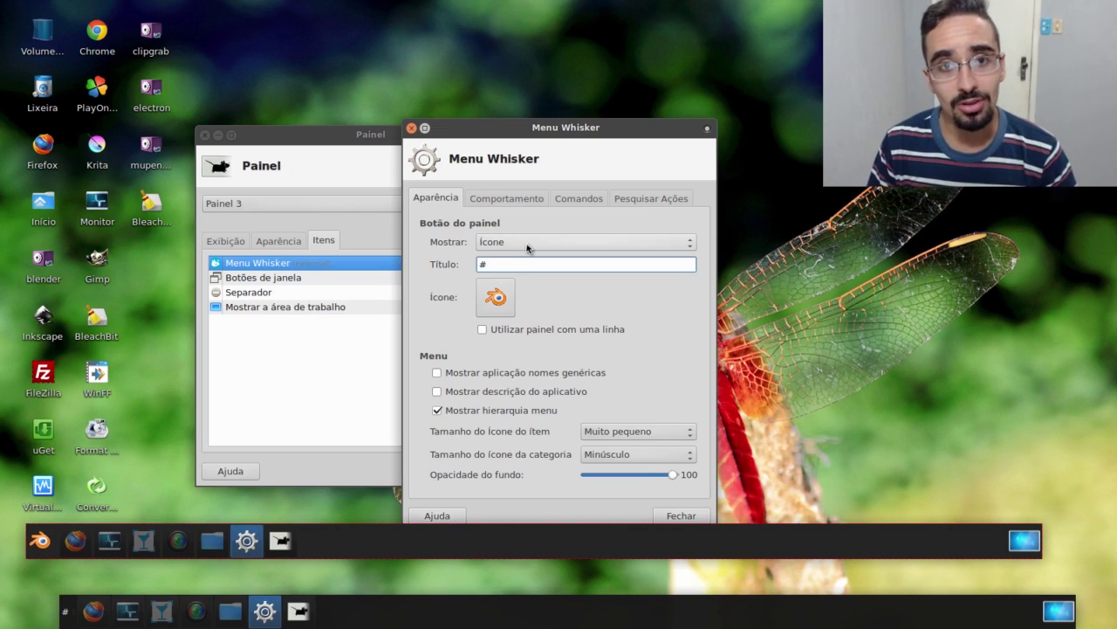
# Set the Menu Whisker button to display Título instead of the icon, and test opening the menu from it
pyautogui.click(527, 248)
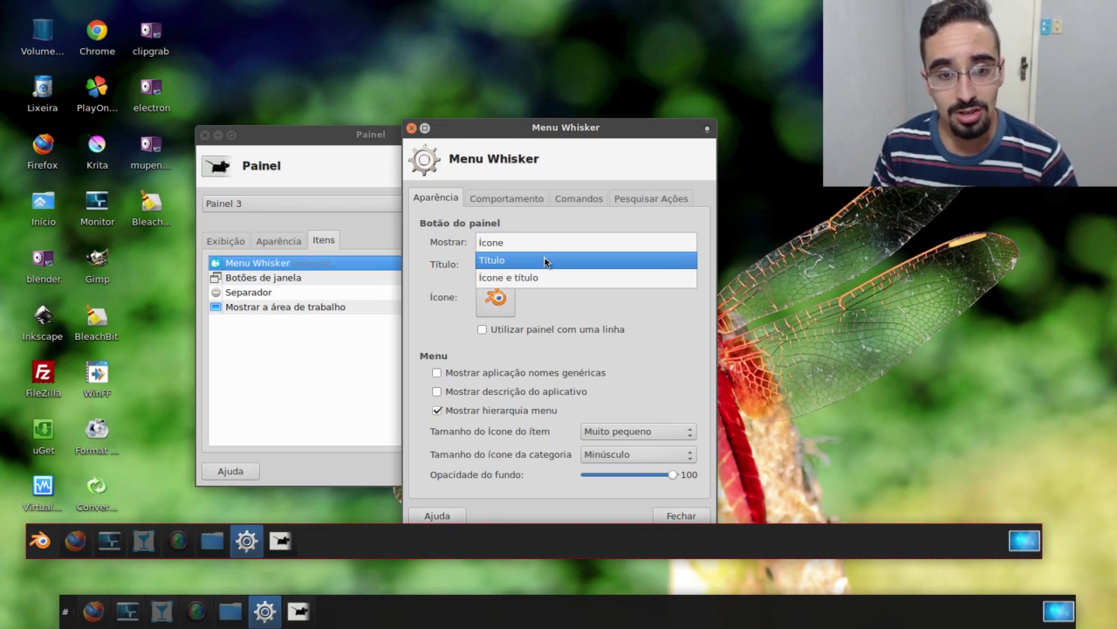
pyautogui.click(544, 260)
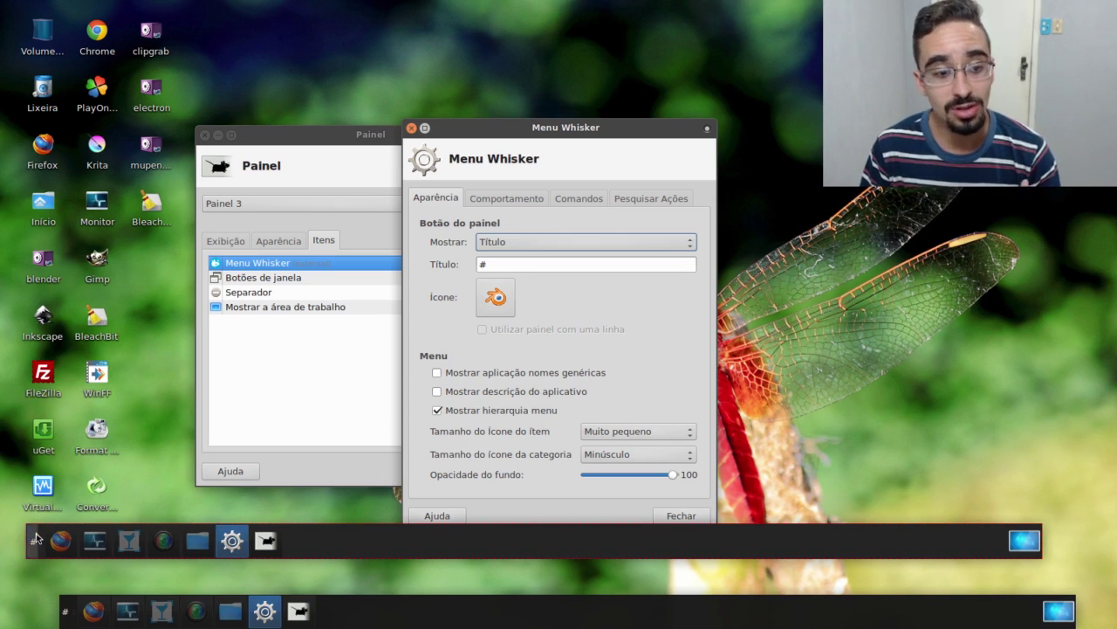
pyautogui.click(36, 539)
pyautogui.click(36, 539)
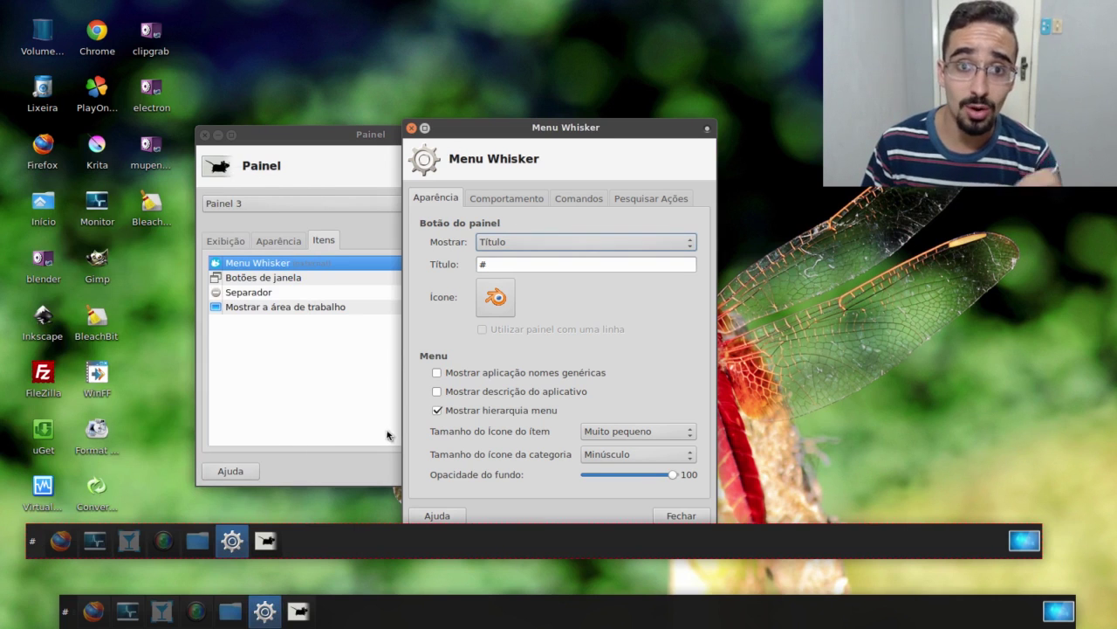
pyautogui.click(529, 242)
pyautogui.click(527, 238)
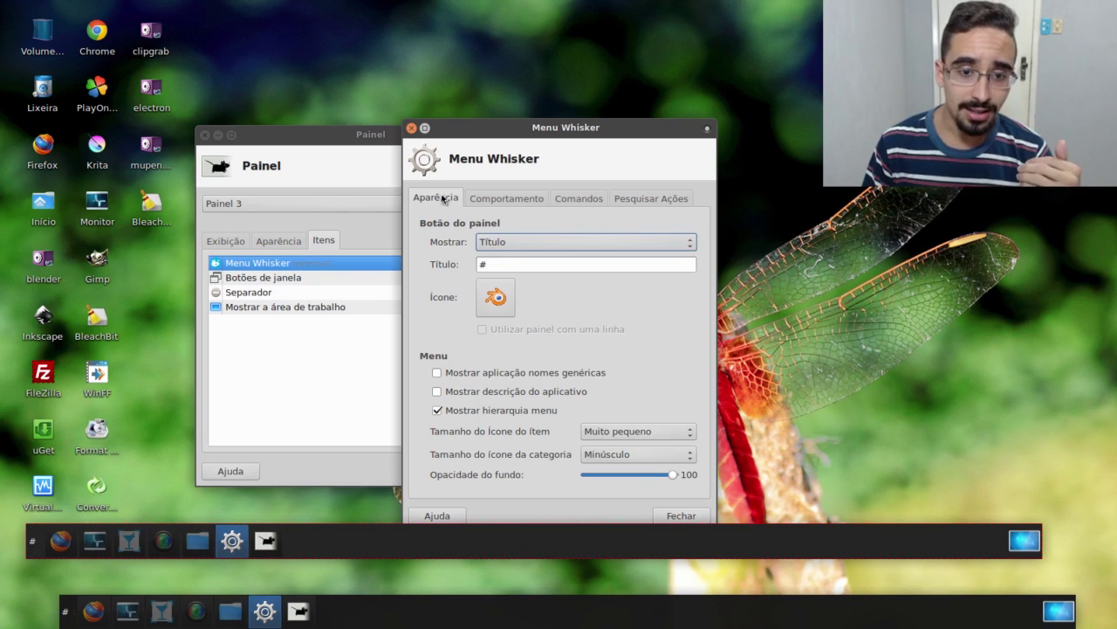
pyautogui.click(507, 198)
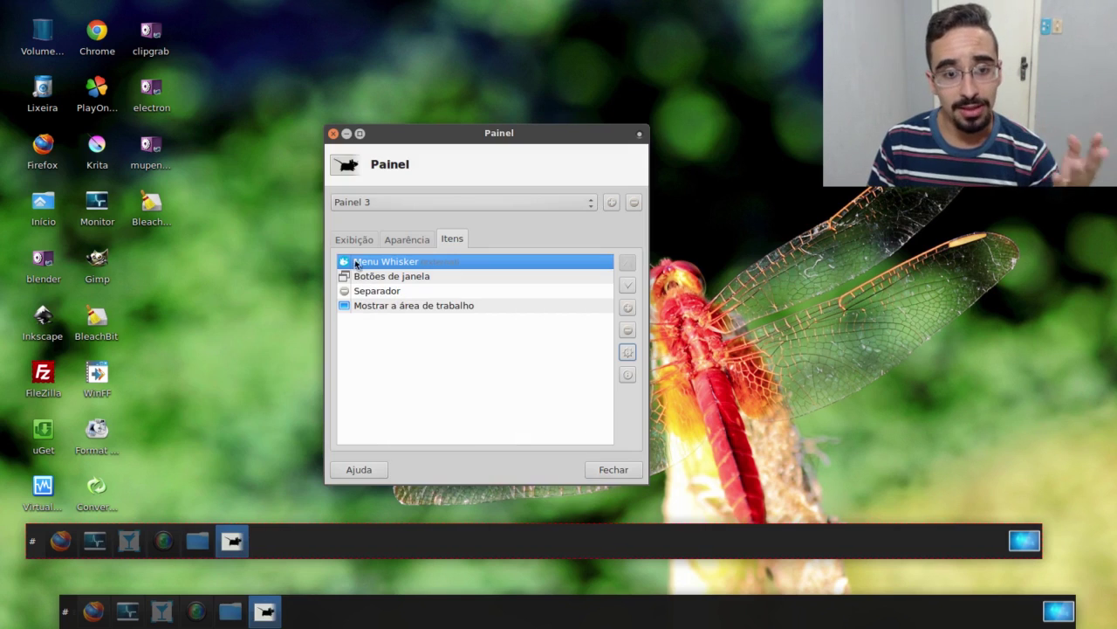
# Unlock Painel 3, switch its mode to Vertical and place it along the desktop's left edge
pyautogui.click(353, 239)
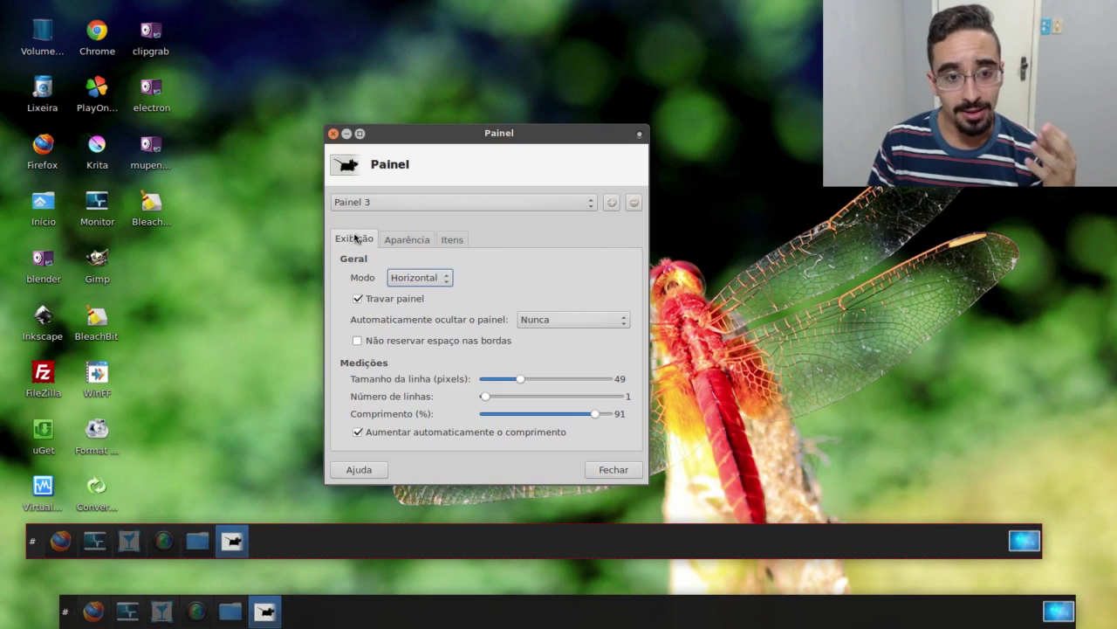
pyautogui.click(390, 301)
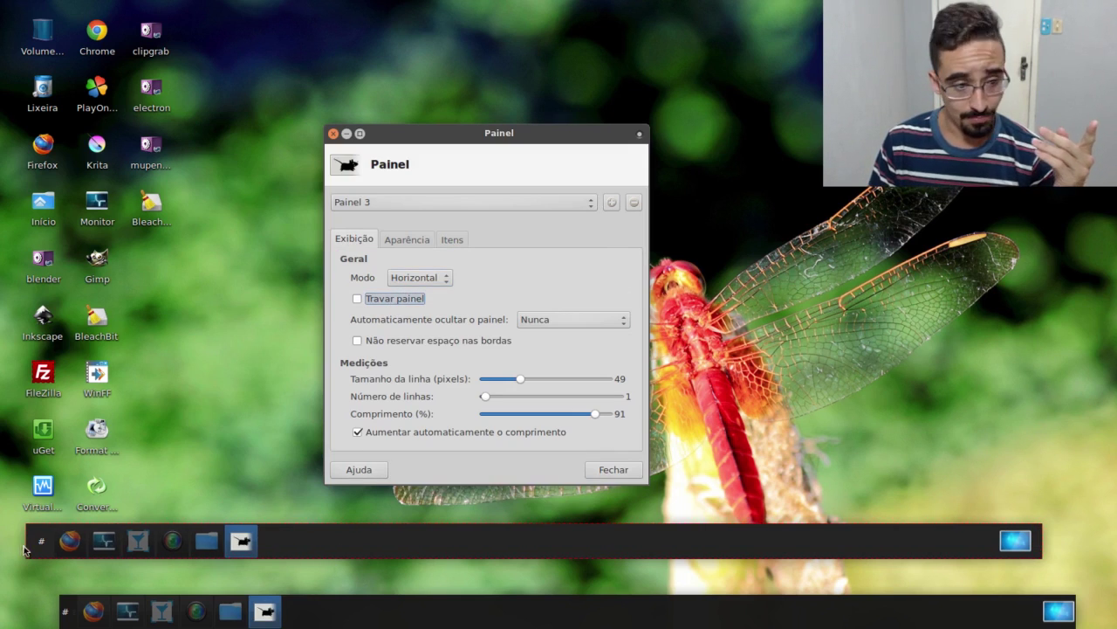
pyautogui.moveTo(26, 552); pyautogui.dragTo(64, 536)
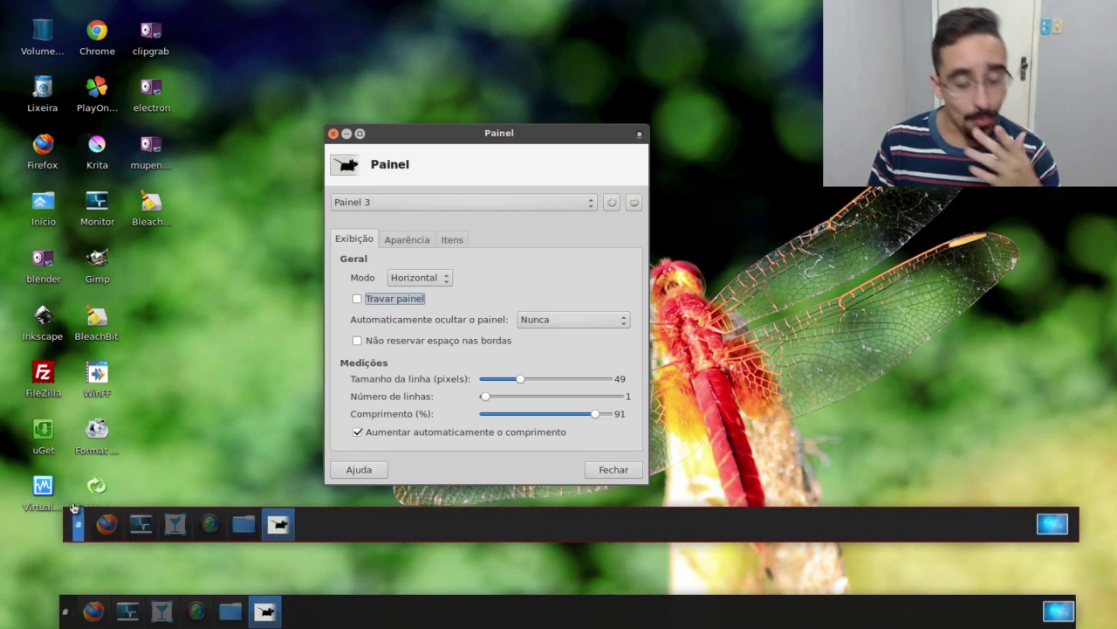
pyautogui.click(446, 278)
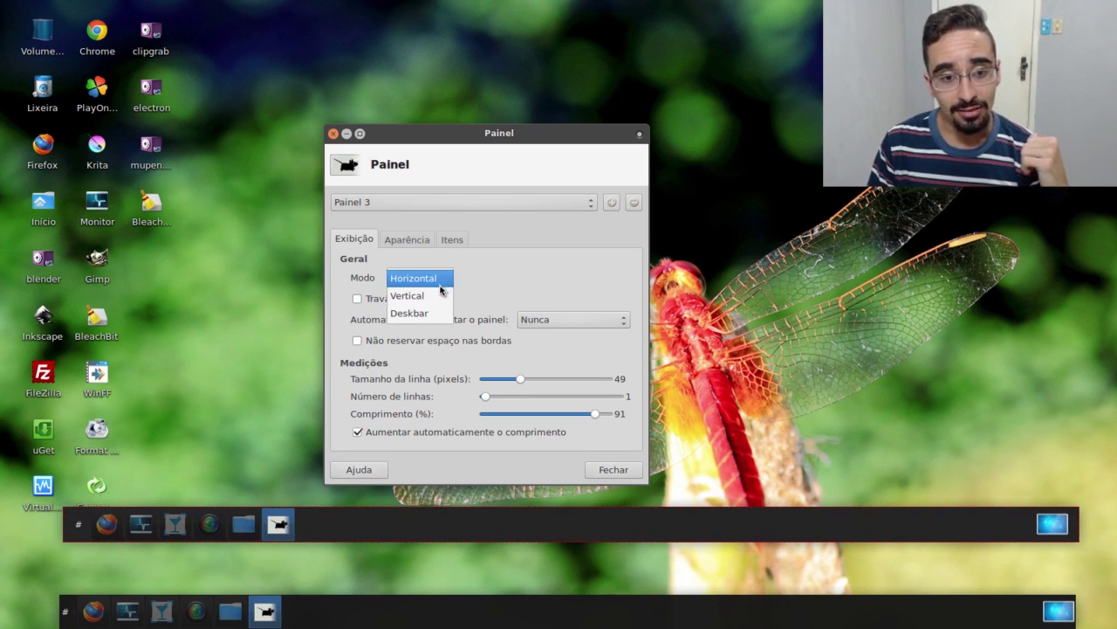
pyautogui.click(407, 295)
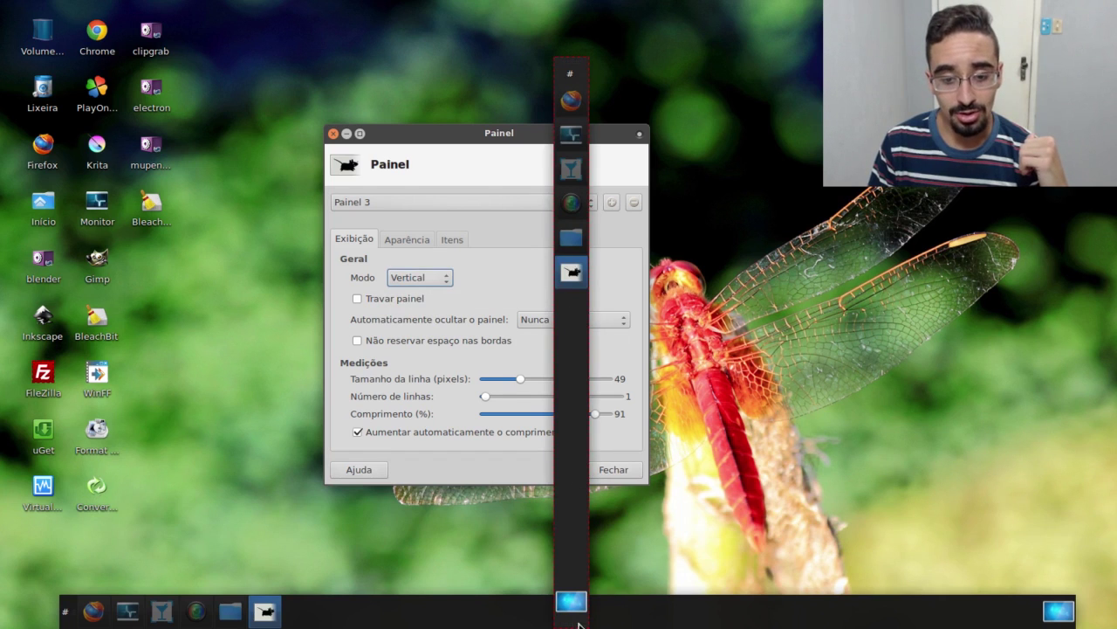
pyautogui.moveTo(579, 623); pyautogui.dragTo(26, 569)
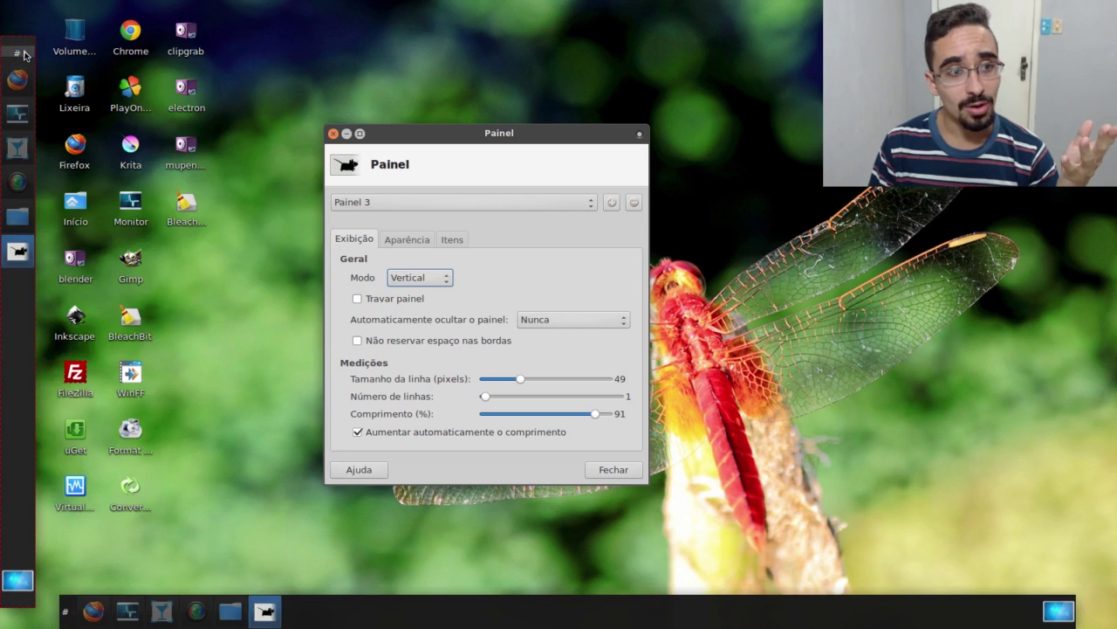
# Test the vertical panel's menu, then lock Painel 3 with Travar painel and set its length to 100%
pyautogui.click(22, 54)
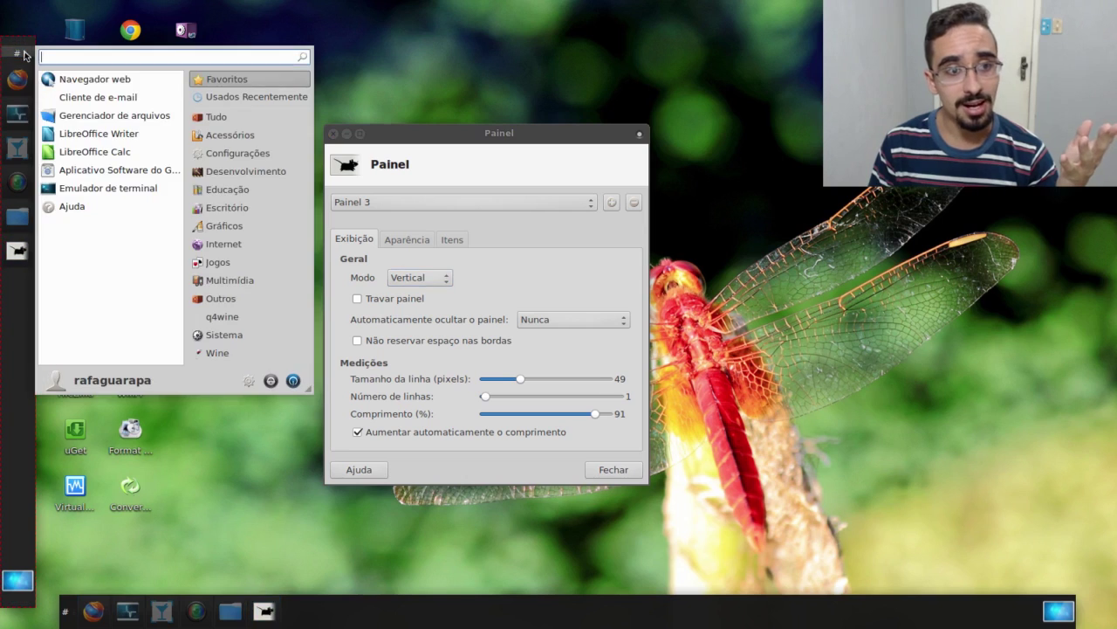
pyautogui.click(24, 55)
pyautogui.click(373, 299)
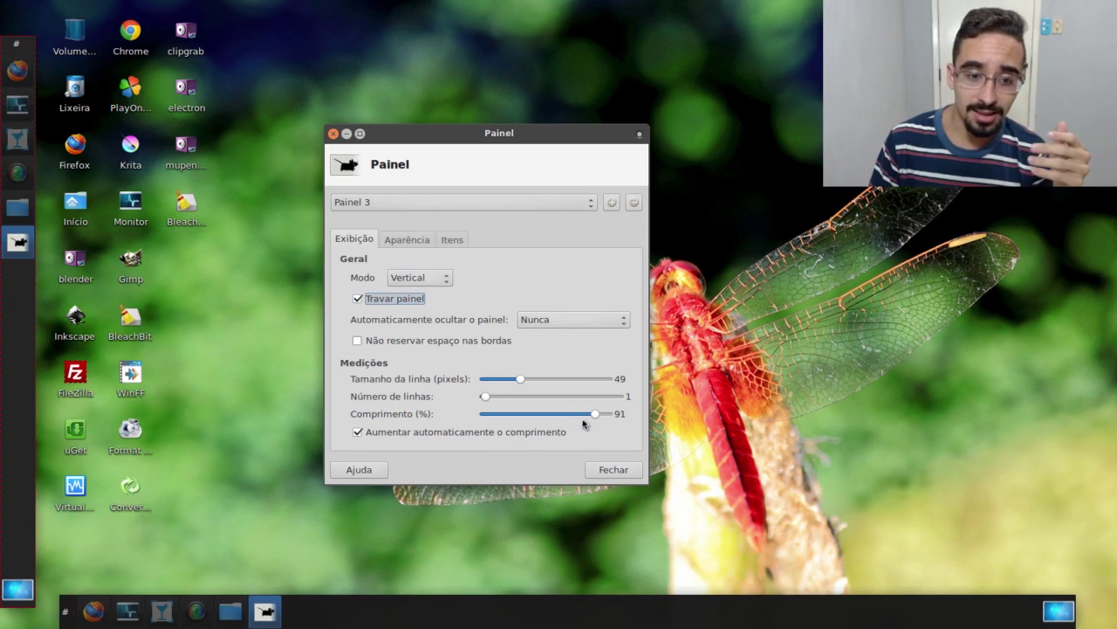
pyautogui.moveTo(596, 415); pyautogui.dragTo(611, 421)
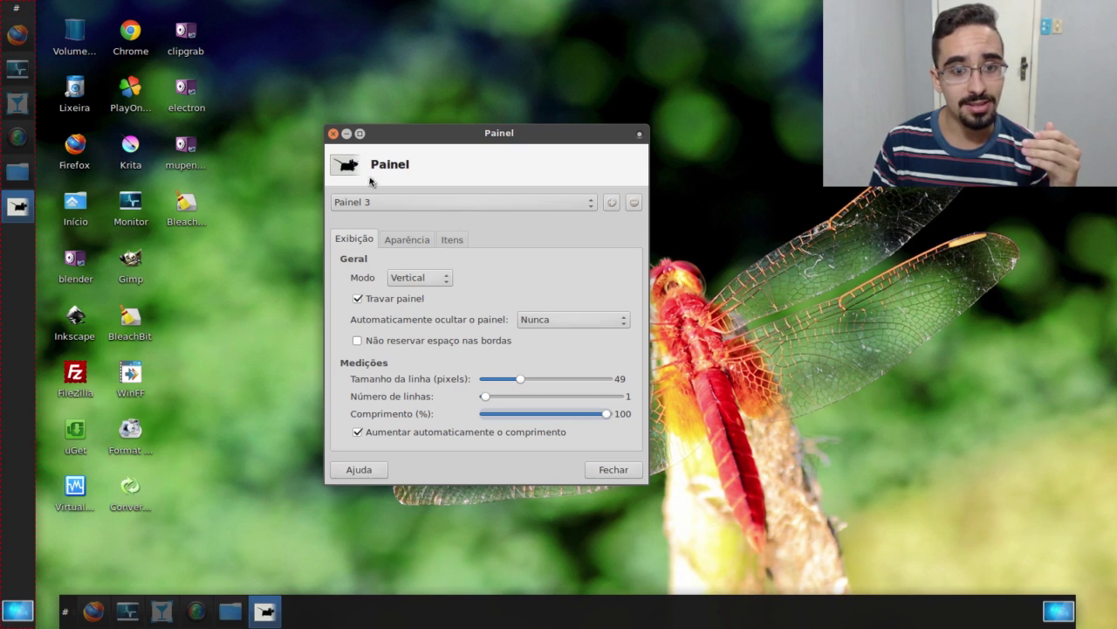
pyautogui.click(333, 133)
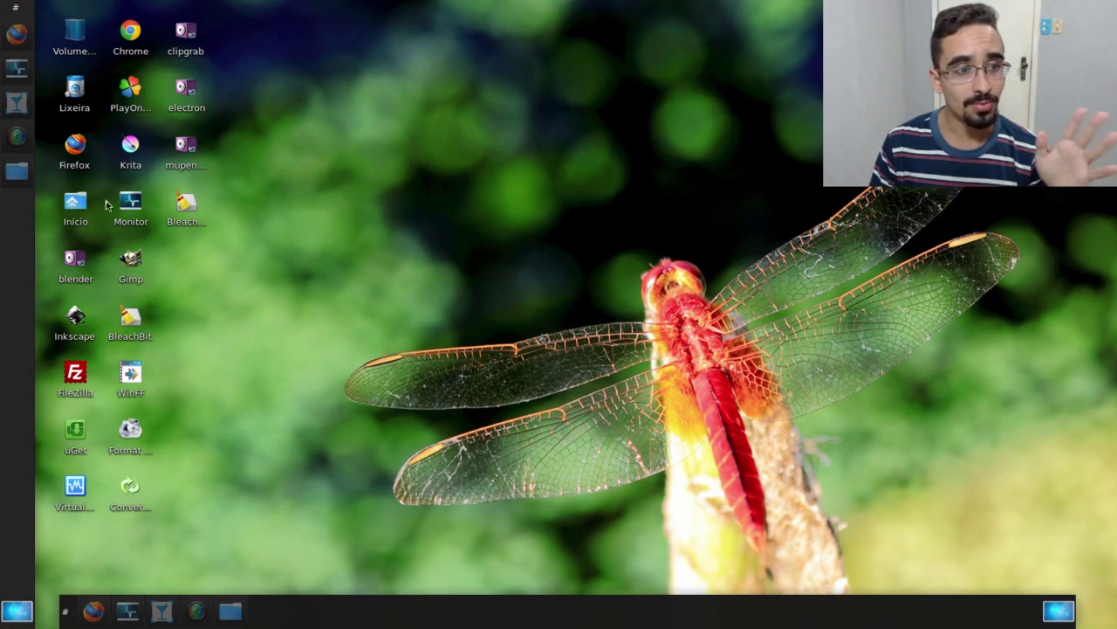
# Enlarge the Whisker menu opened from the vertical panel to more than twice its width and slightly taller
pyautogui.click(20, 8)
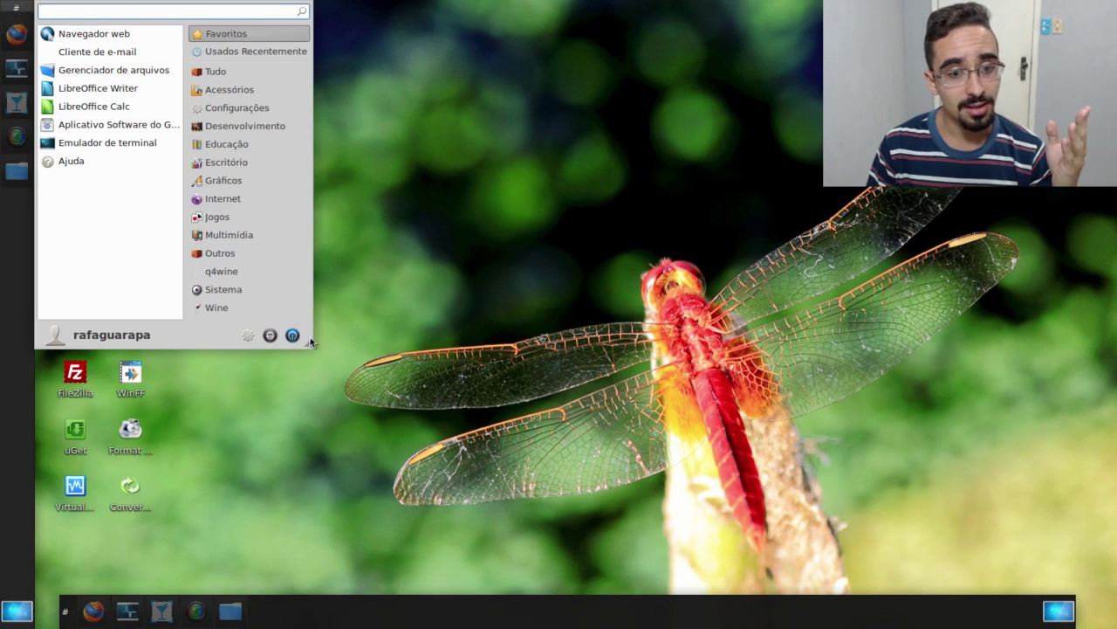
pyautogui.moveTo(312, 348); pyautogui.dragTo(748, 421)
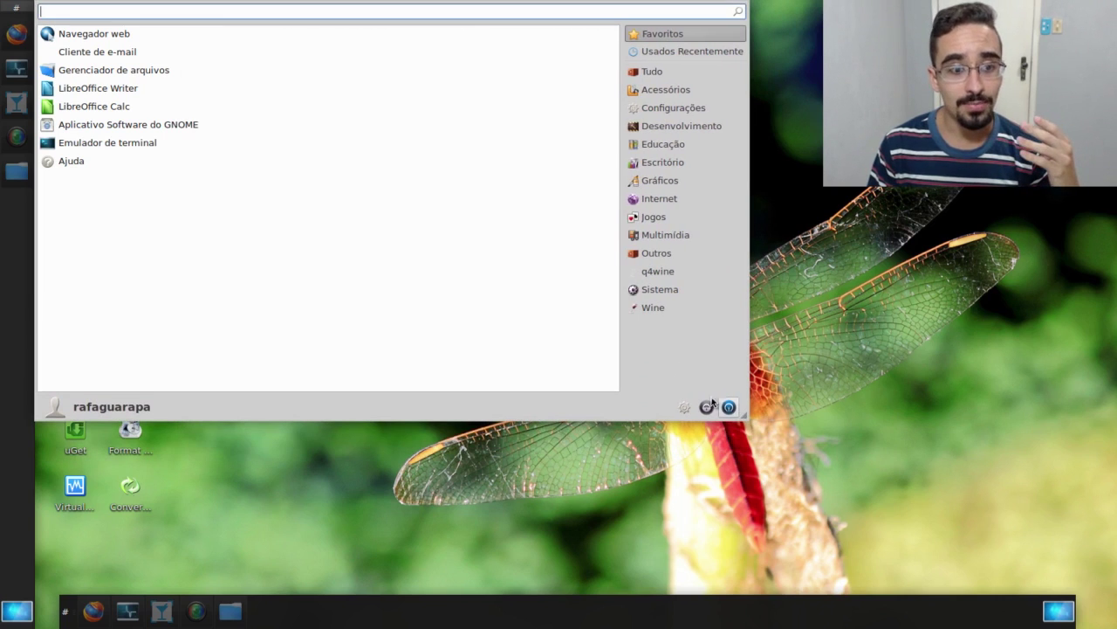
pyautogui.click(17, 8)
# Examine the Menu Whisker properties under Comportamento and Aparência, comparing them with the opened menu
pyautogui.rightClick(20, 10)
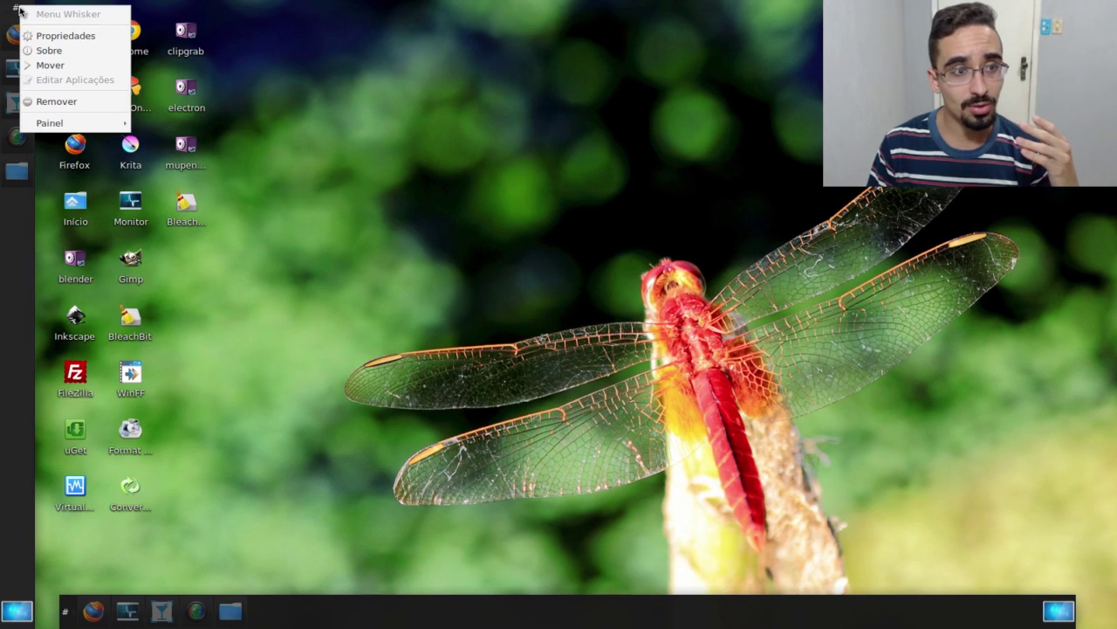
pyautogui.click(68, 36)
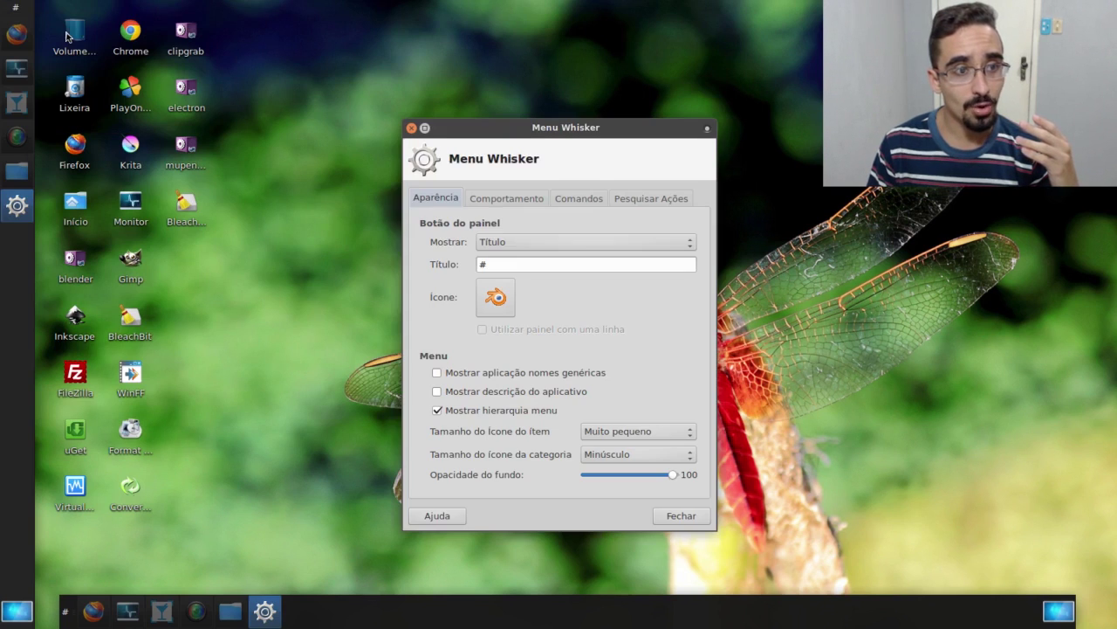
pyautogui.click(508, 203)
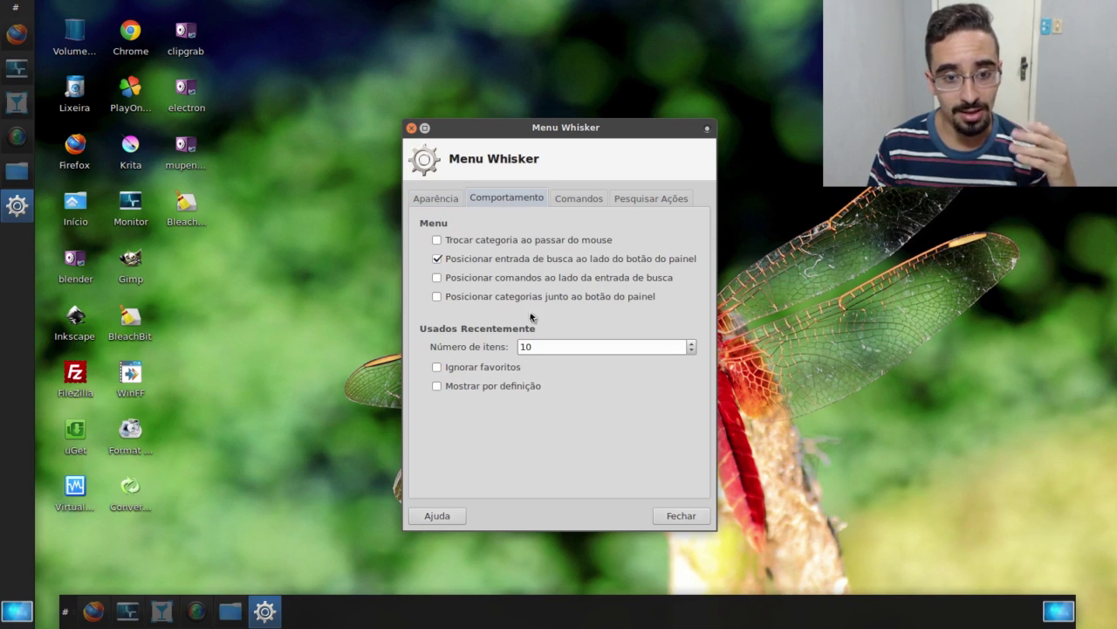
pyautogui.press('super')
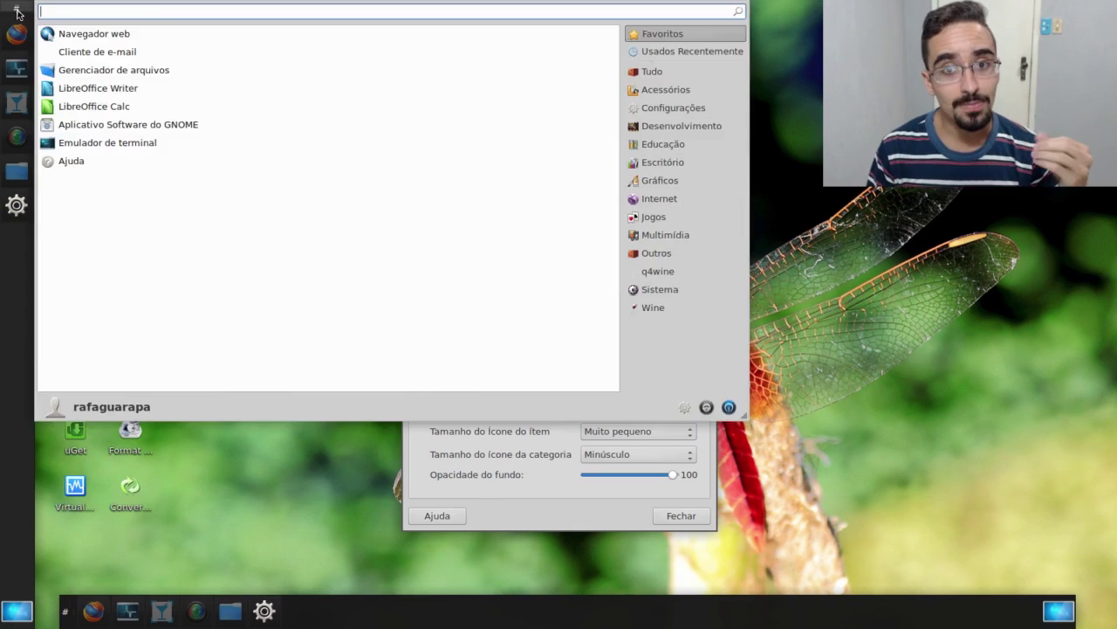
pyautogui.click(16, 12)
pyautogui.click(16, 13)
pyautogui.click(16, 12)
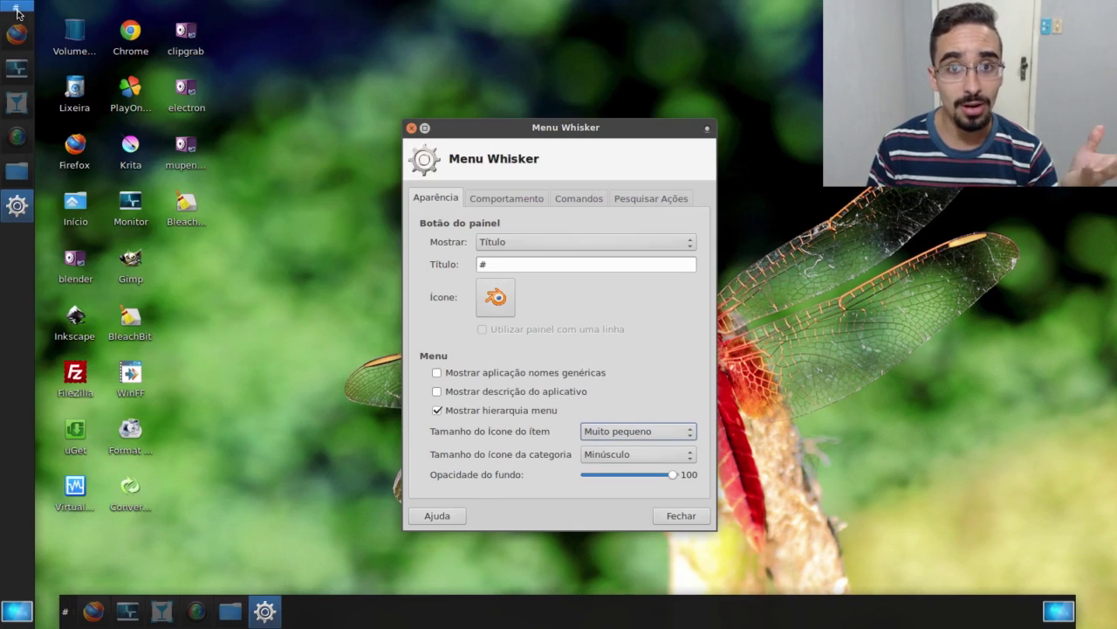
# Set the Whisker menu's item icon size to Normal and its background opacity to 60, and close its properties
pyautogui.click(583, 436)
pyautogui.click(582, 437)
pyautogui.click(600, 442)
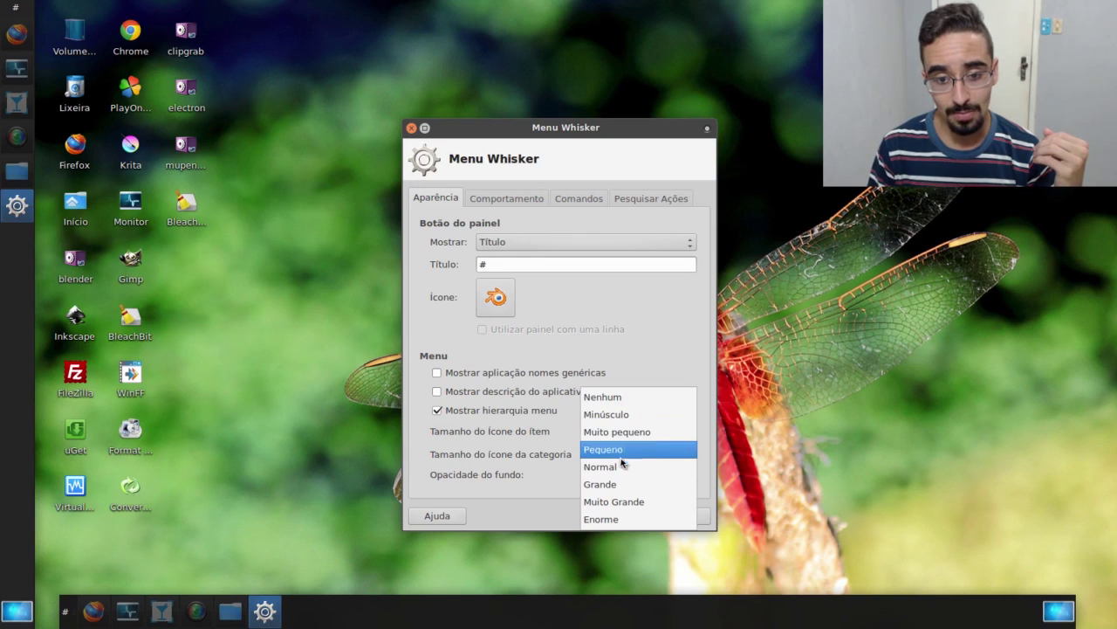
pyautogui.click(623, 464)
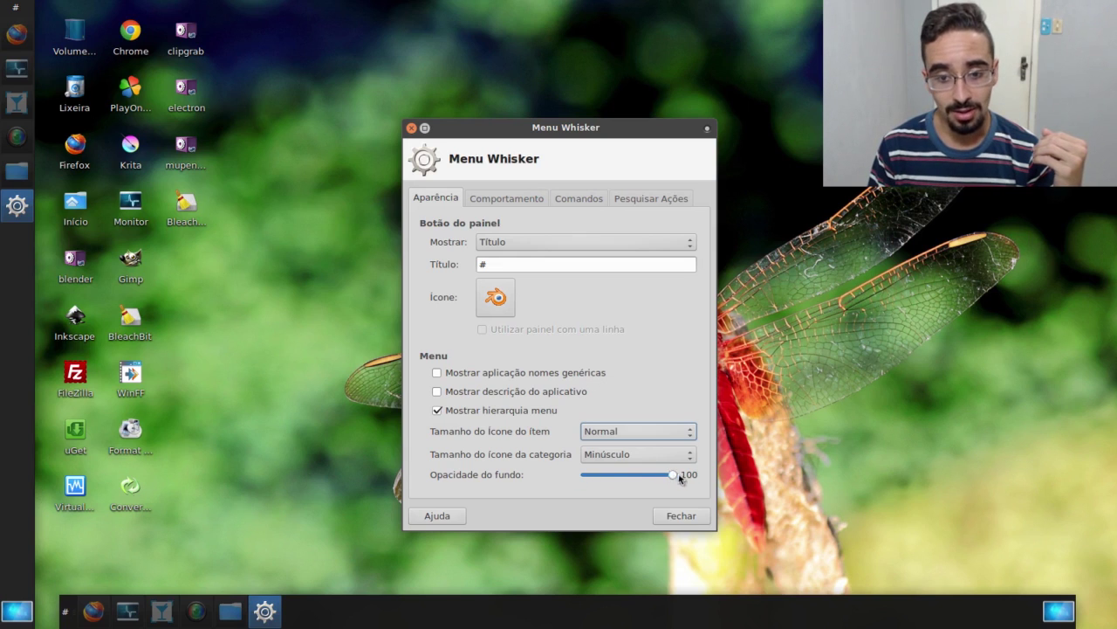
pyautogui.moveTo(673, 474); pyautogui.dragTo(644, 482)
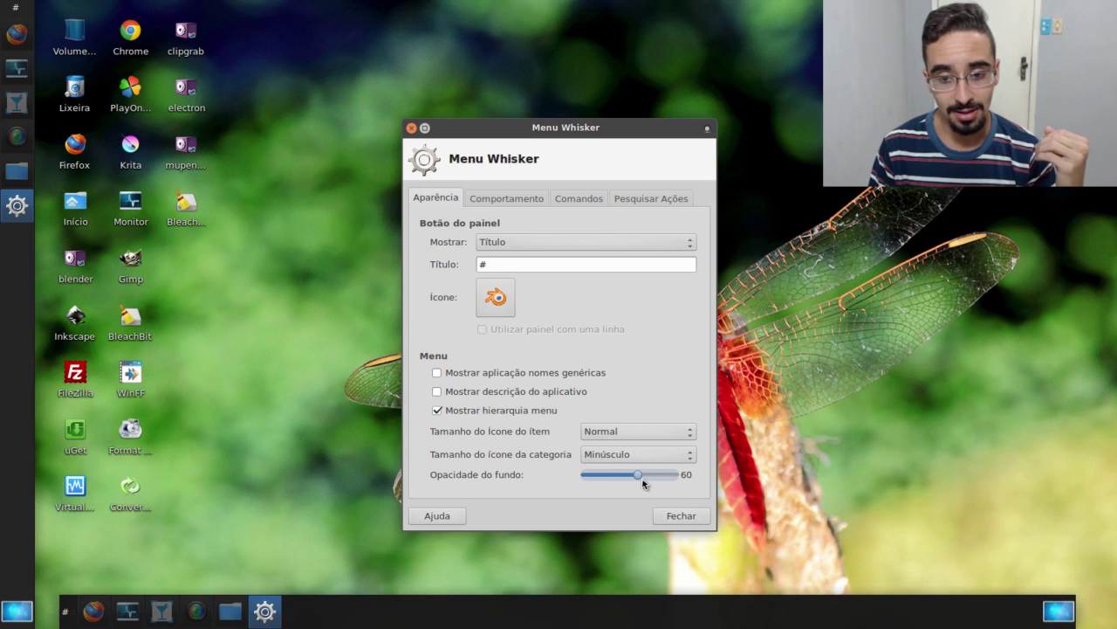
pyautogui.click(677, 515)
# Shrink the vertical panel's Whisker menu to about half its width and remove LibreOffice Calc and LibreOffice Writer from its favourites
pyautogui.click(7, 7)
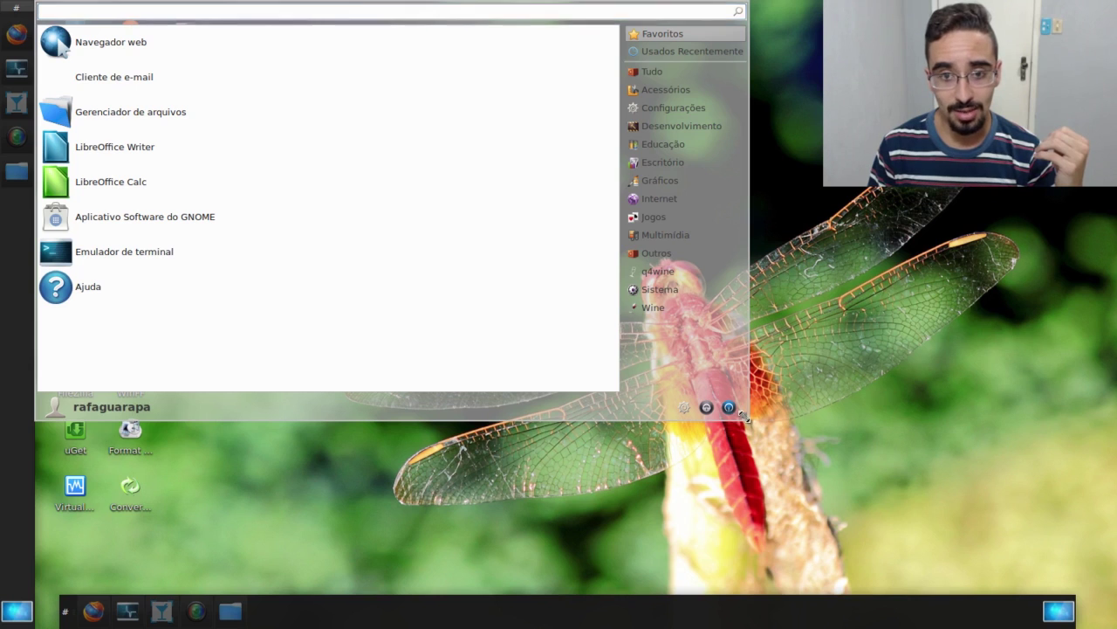
pyautogui.moveTo(738, 407); pyautogui.dragTo(407, 371)
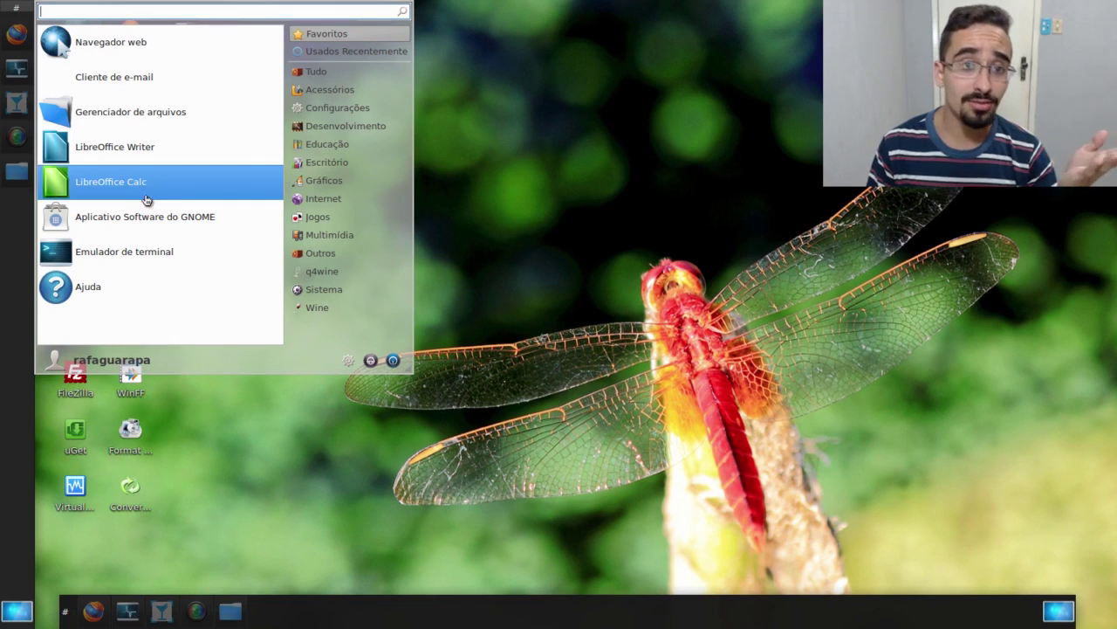
pyautogui.rightClick(139, 185)
pyautogui.click(190, 206)
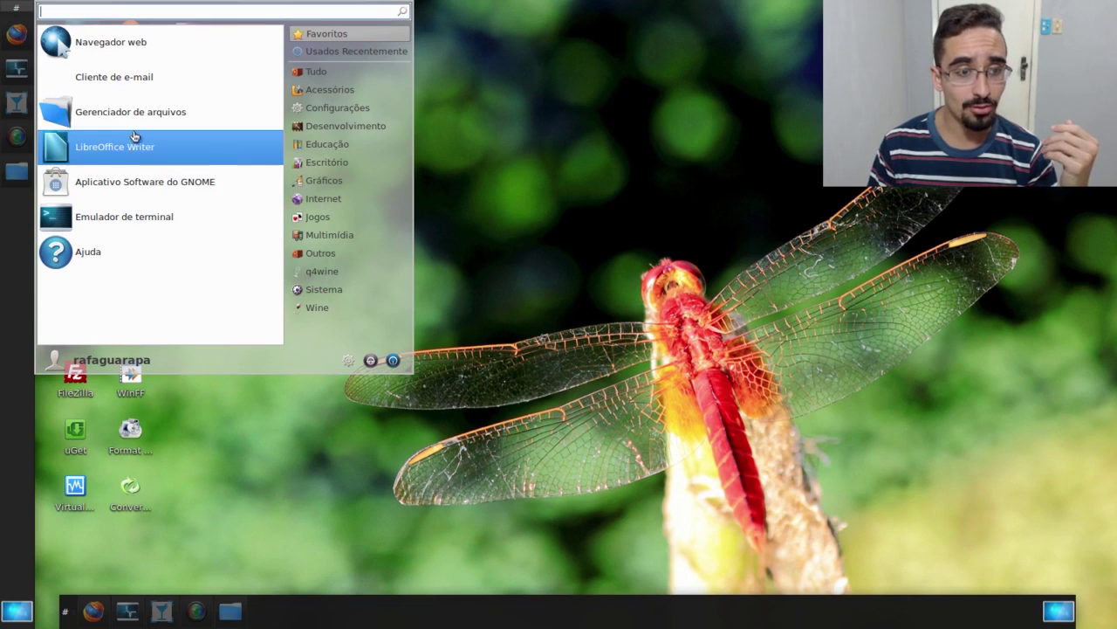
pyautogui.rightClick(138, 140)
pyautogui.click(175, 157)
pyautogui.rightClick(144, 123)
pyautogui.click(122, 153)
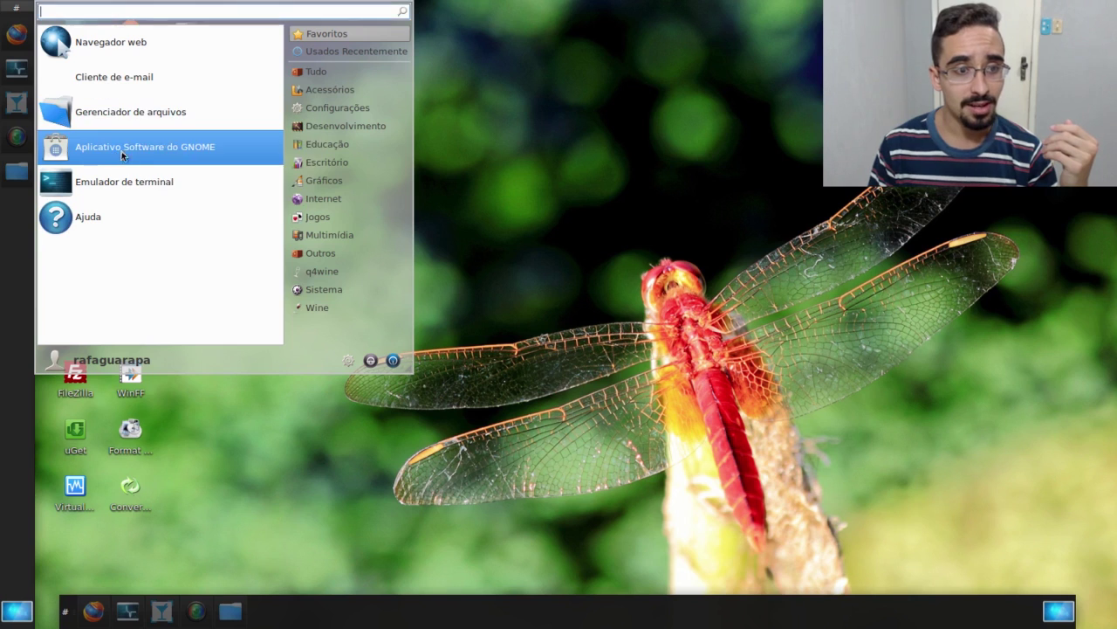
pyautogui.rightClick(124, 150)
pyautogui.click(77, 295)
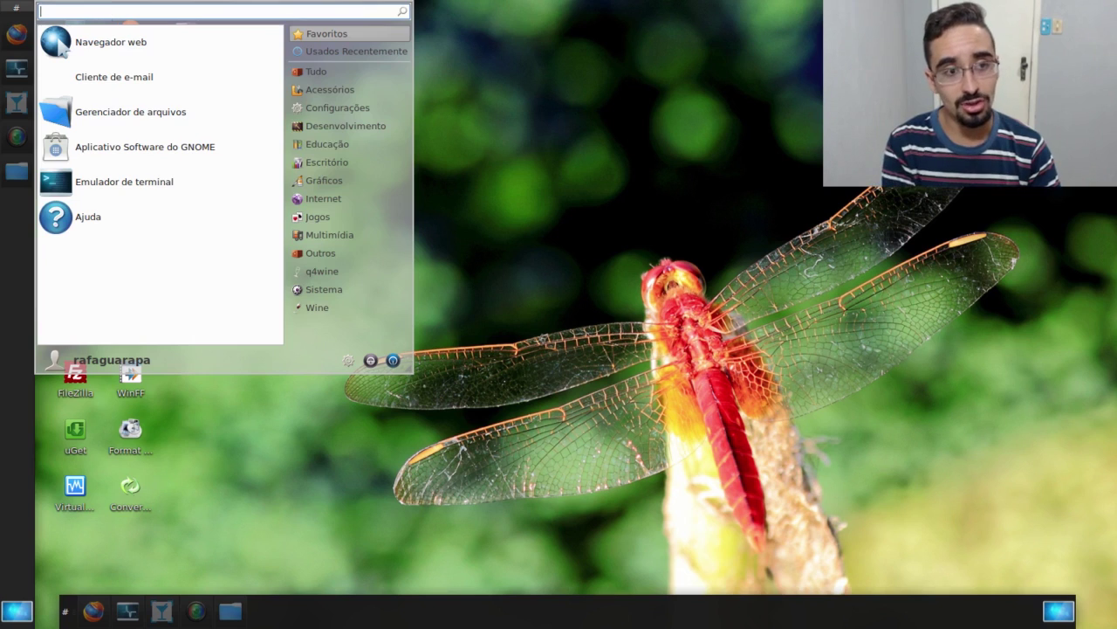
# Search the Whisker menu's applications for "pes" and dismiss the menu
pyautogui.write('p')
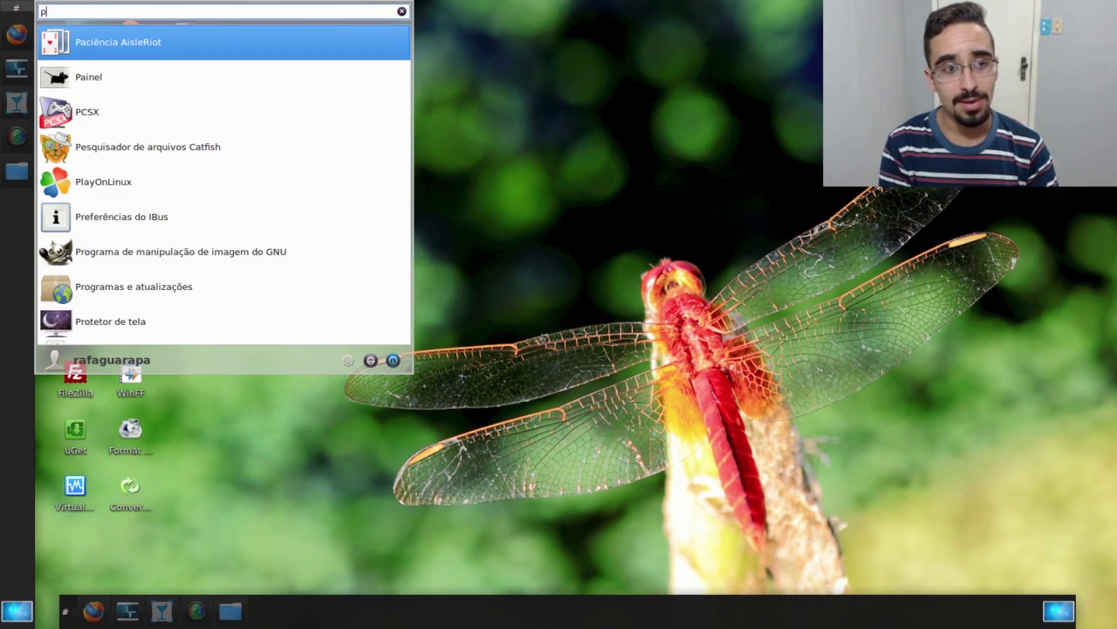
pyautogui.write('es')
pyautogui.click(519, 233)
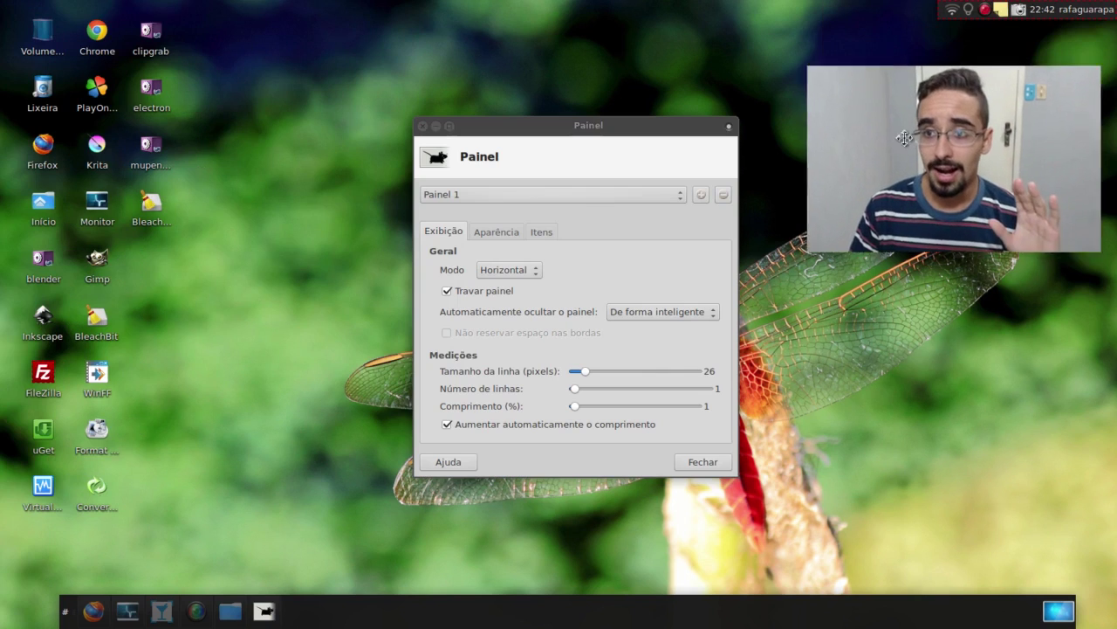
# Keep Painel 1 chosen in the panel settings and inspect its Área de notificação and Captura de tela items
pyautogui.moveTo(904, 137); pyautogui.dragTo(905, 198)
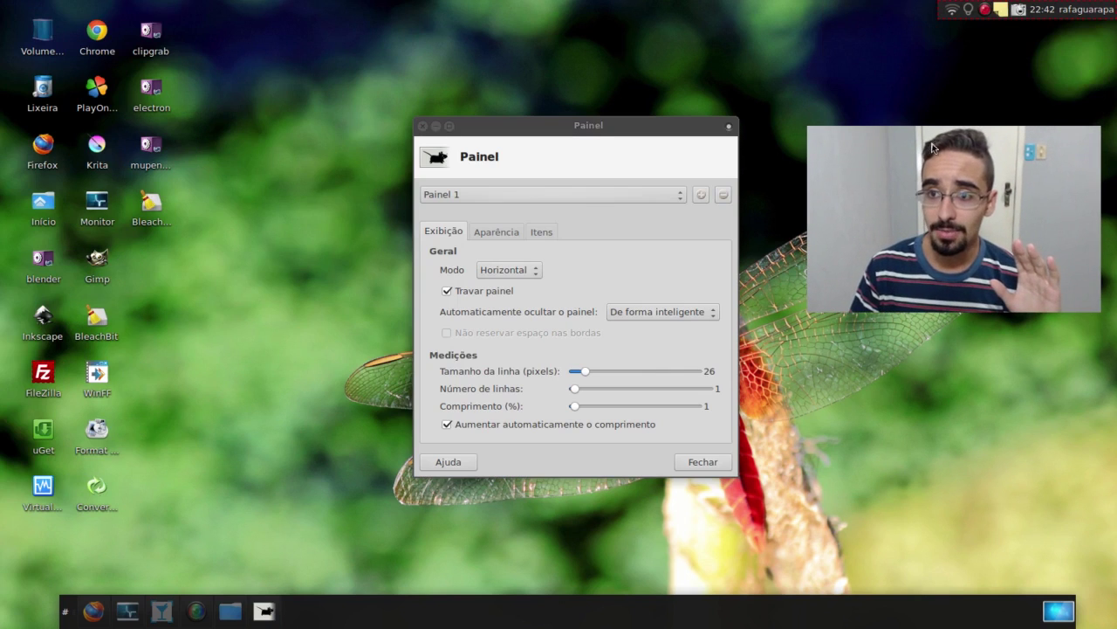
pyautogui.click(617, 198)
pyautogui.click(614, 195)
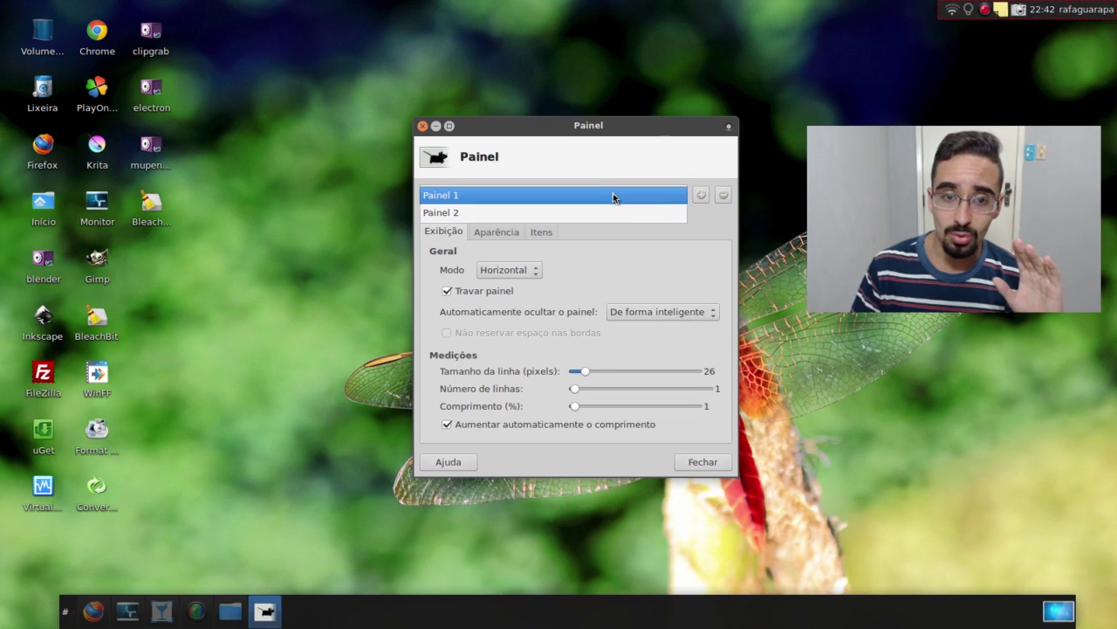
pyautogui.click(613, 193)
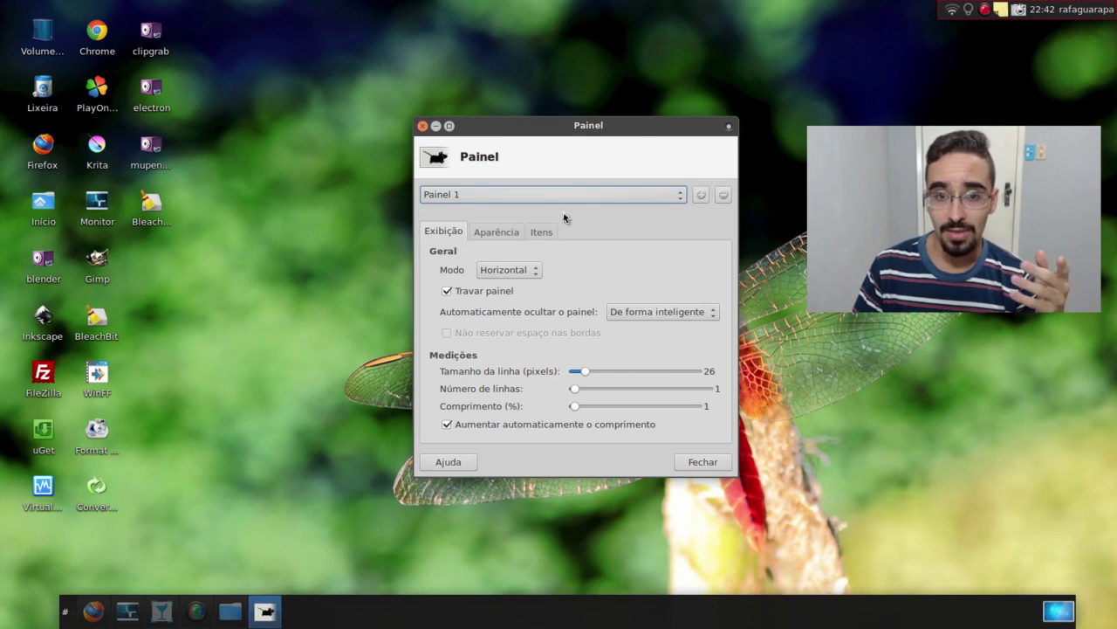
pyautogui.click(534, 232)
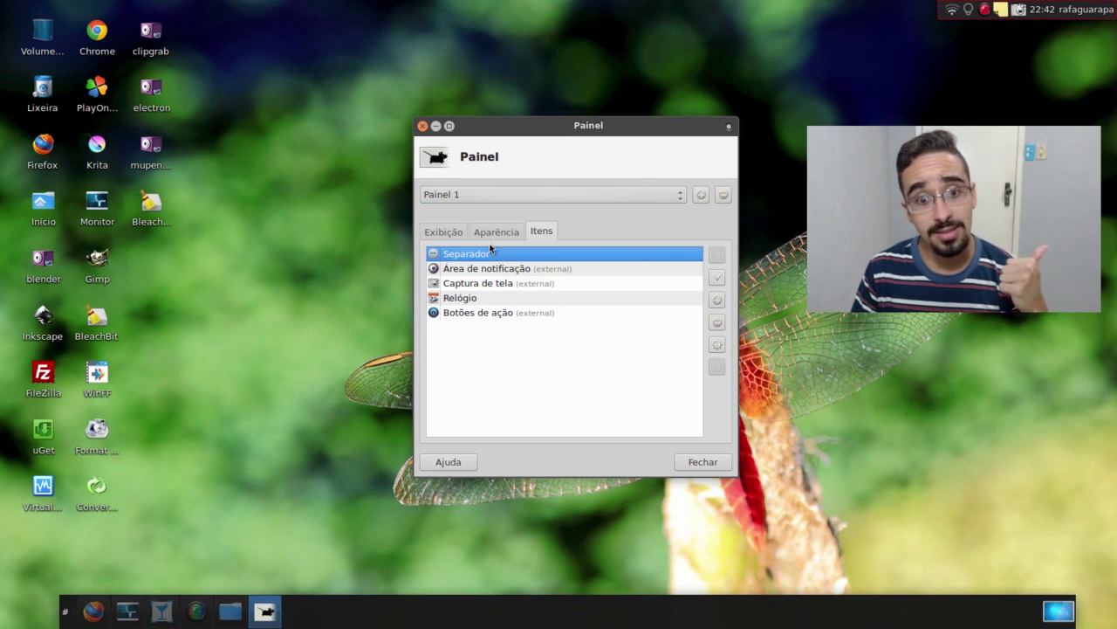
pyautogui.click(544, 270)
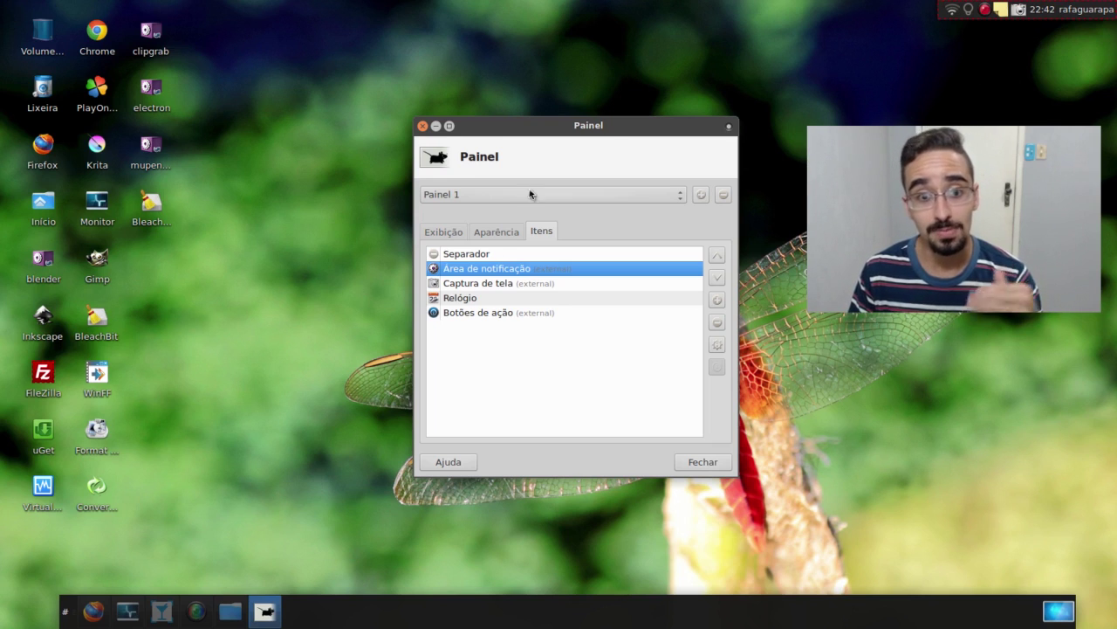
pyautogui.click(485, 283)
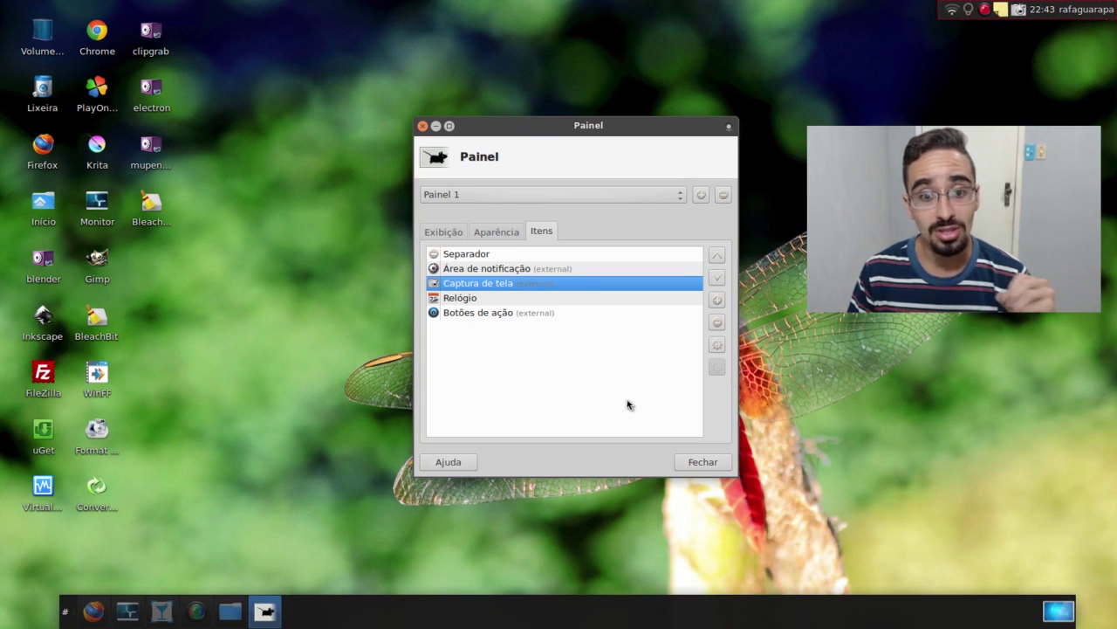
# Check Painel 1's Relógio and Botões de ação items against the clock's calendar and the session menu, and close the panel settings
pyautogui.click(486, 301)
pyautogui.click(1042, 11)
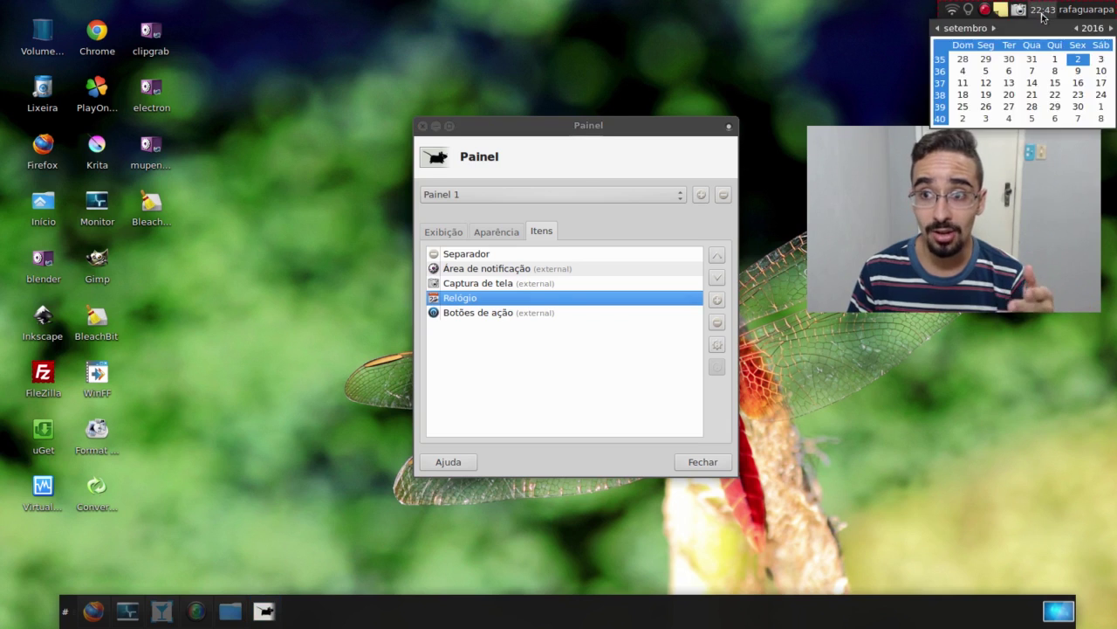
pyautogui.click(1042, 11)
pyautogui.click(526, 313)
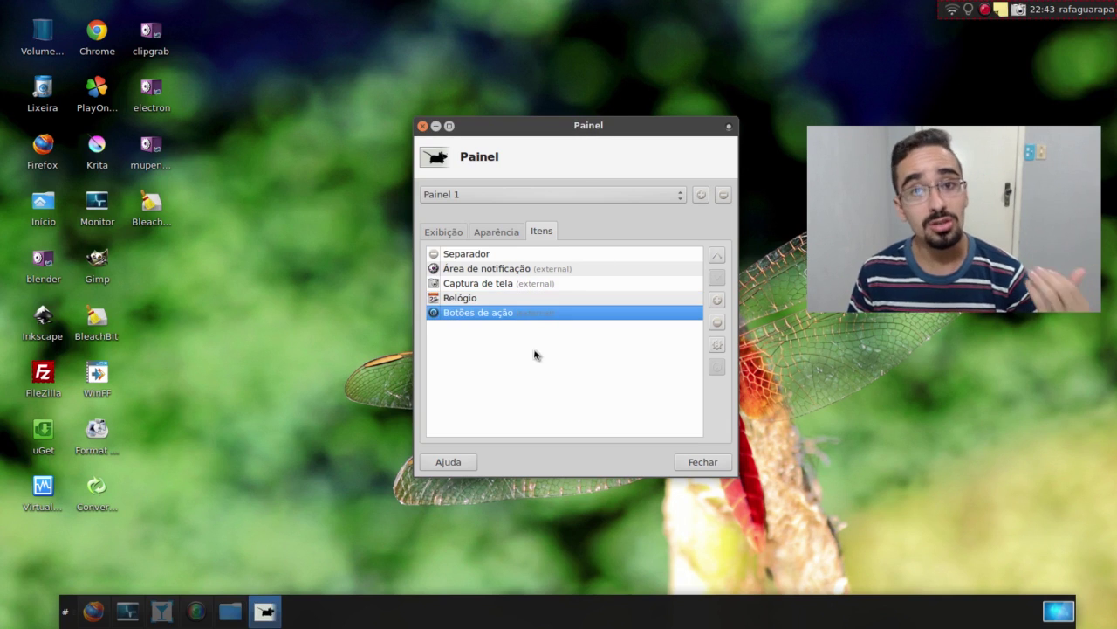
pyautogui.click(1093, 10)
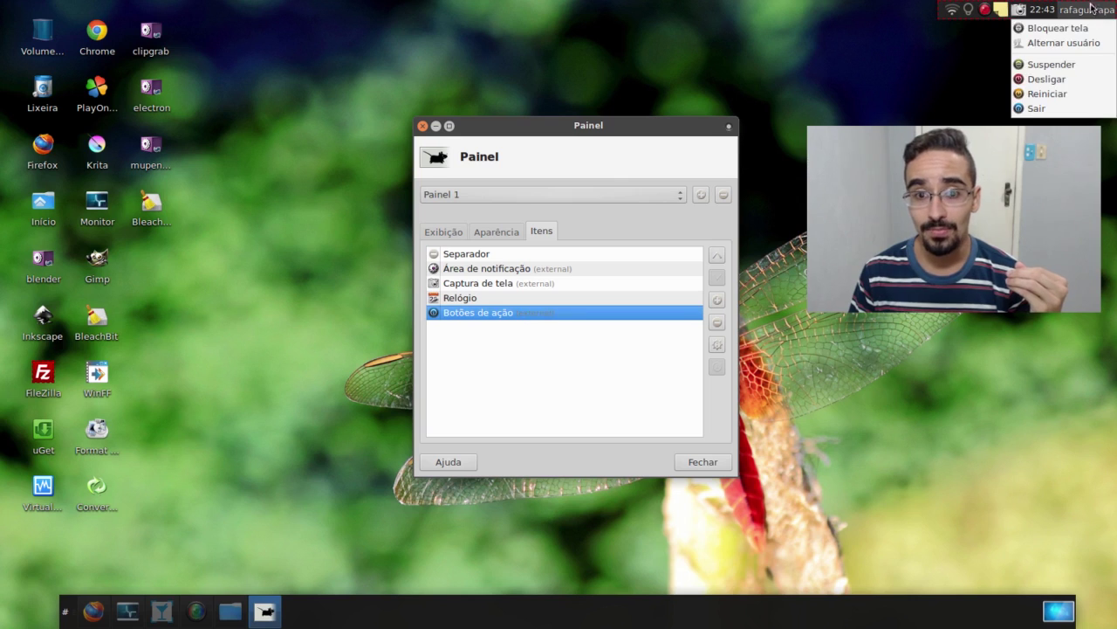
pyautogui.click(1091, 9)
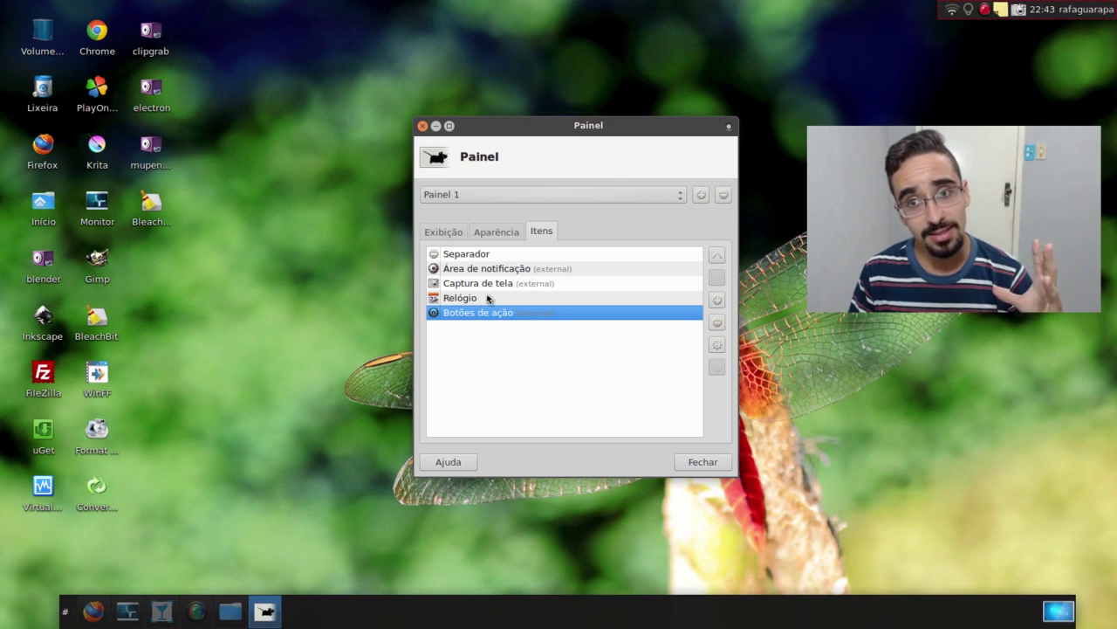
pyautogui.click(442, 232)
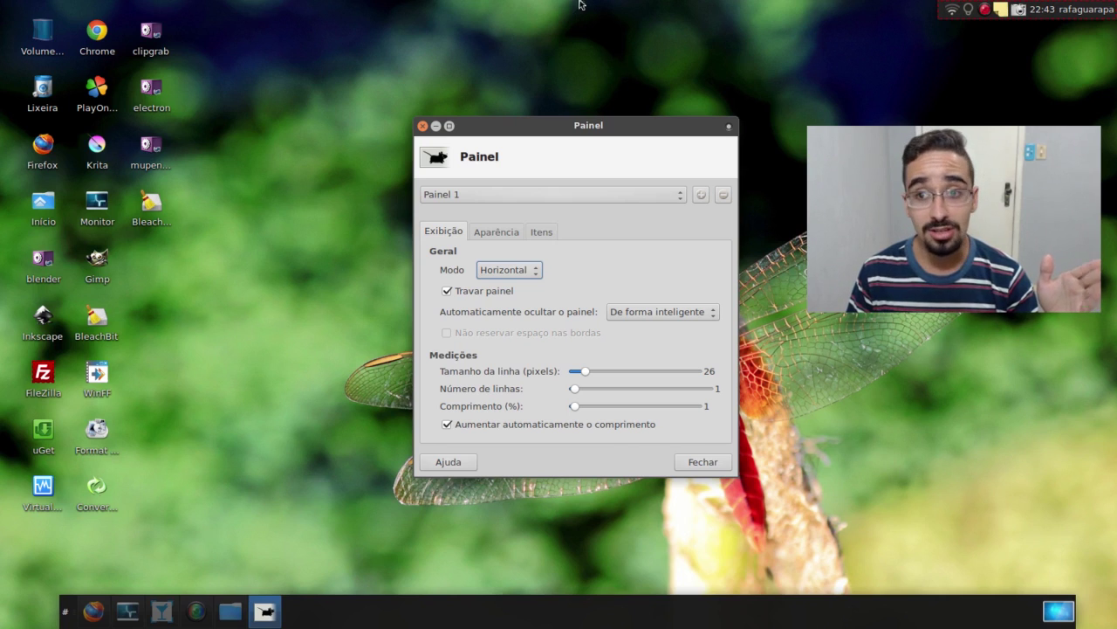
pyautogui.click(422, 125)
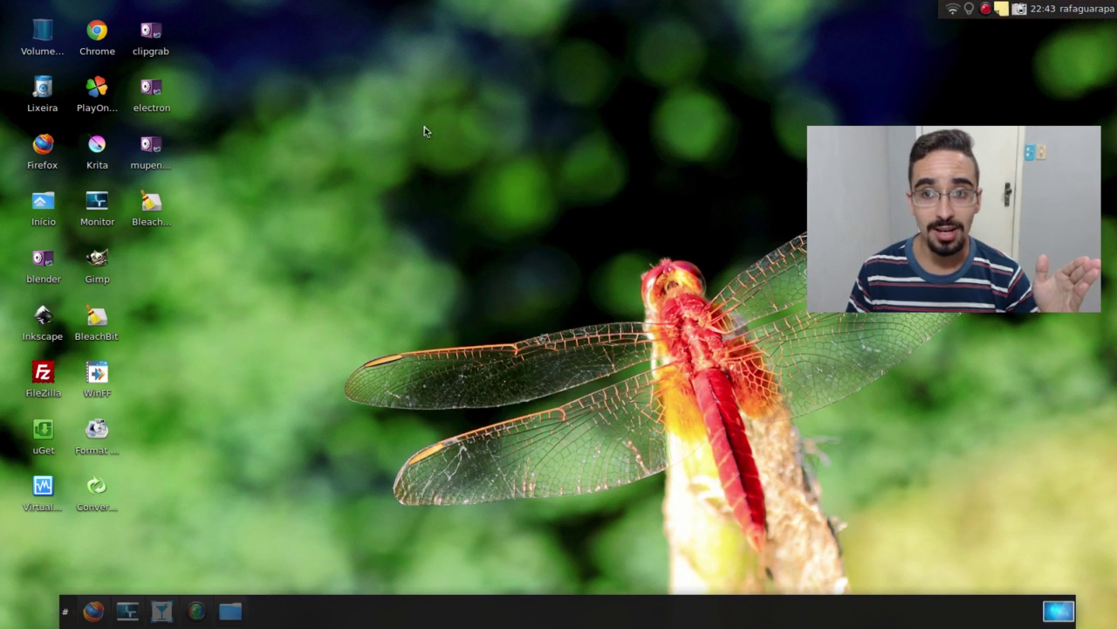